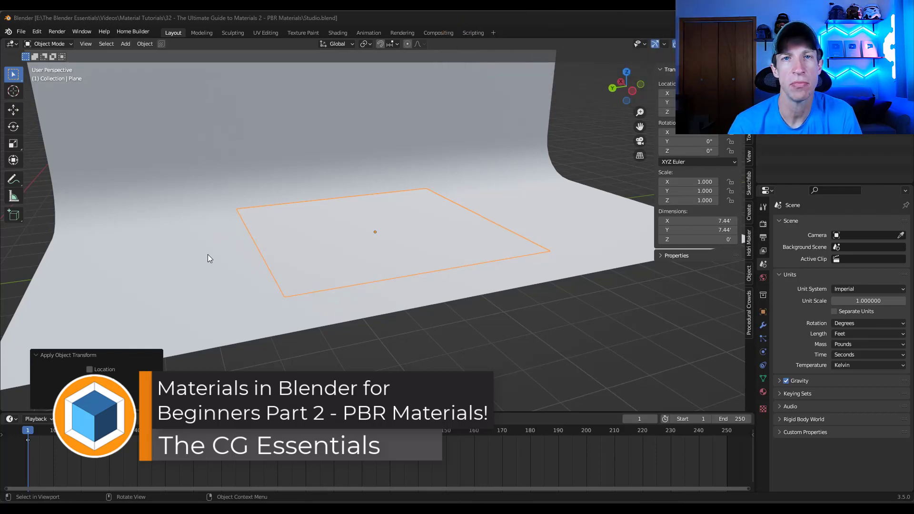
{"action": "middle_click_drag", "start_coordinate": [207, 254], "coordinate": [280, 223]}
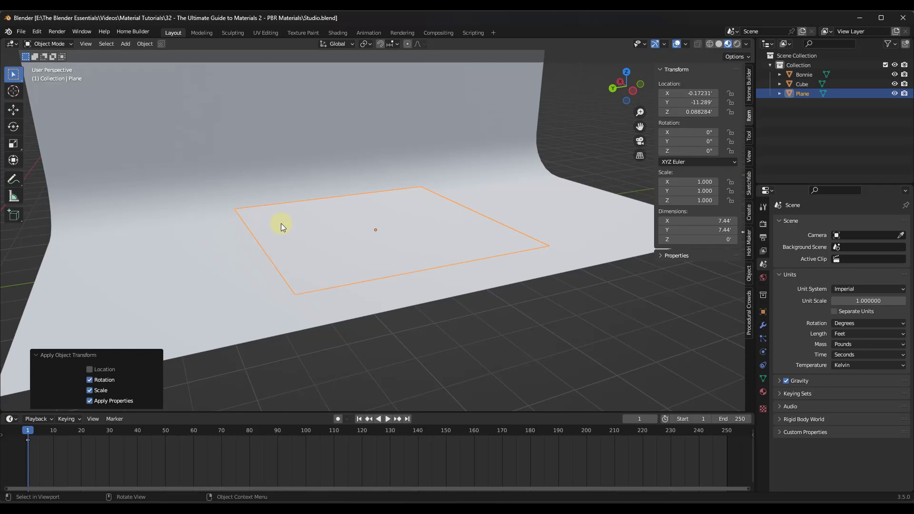
{"action": "middle_click_drag", "start_coordinate": [289, 228], "coordinate": [296, 225]}
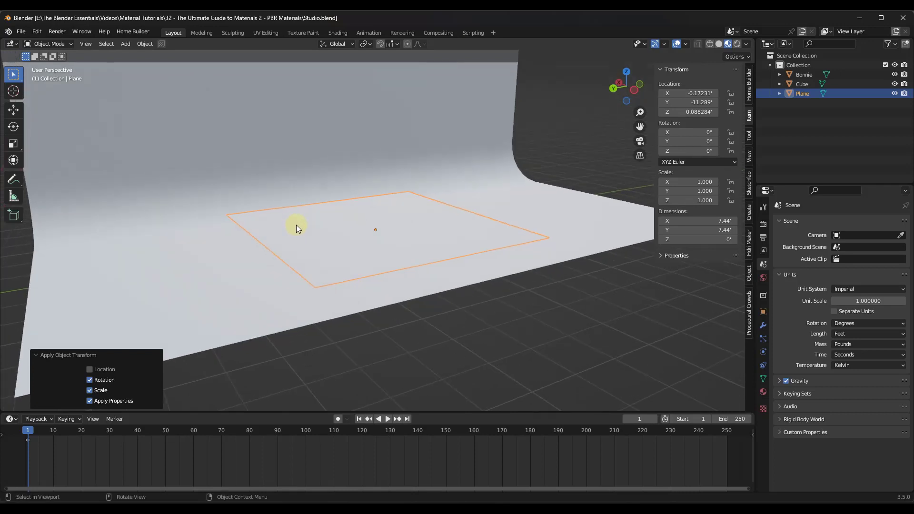
{"action": "middle_click_drag", "start_coordinate": [341, 245], "coordinate": [328, 252]}
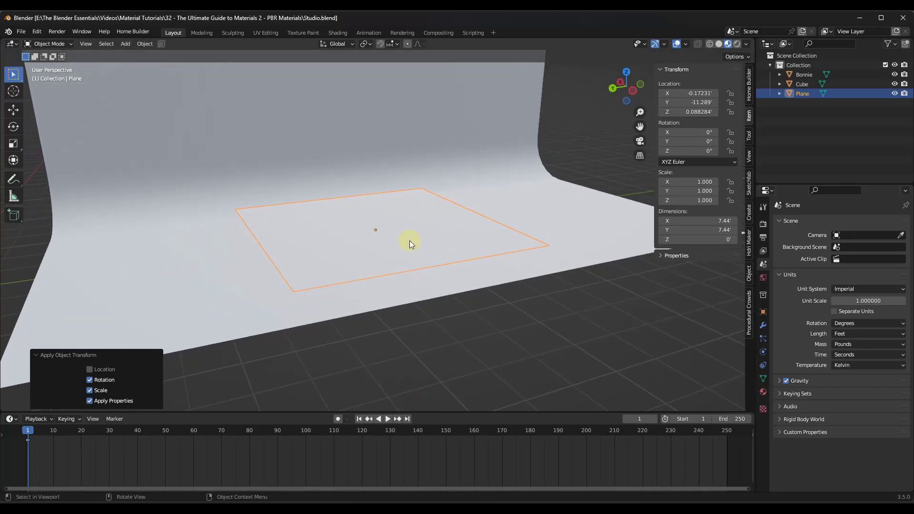
{"action": "middle_click_drag", "start_coordinate": [407, 240], "coordinate": [383, 228]}
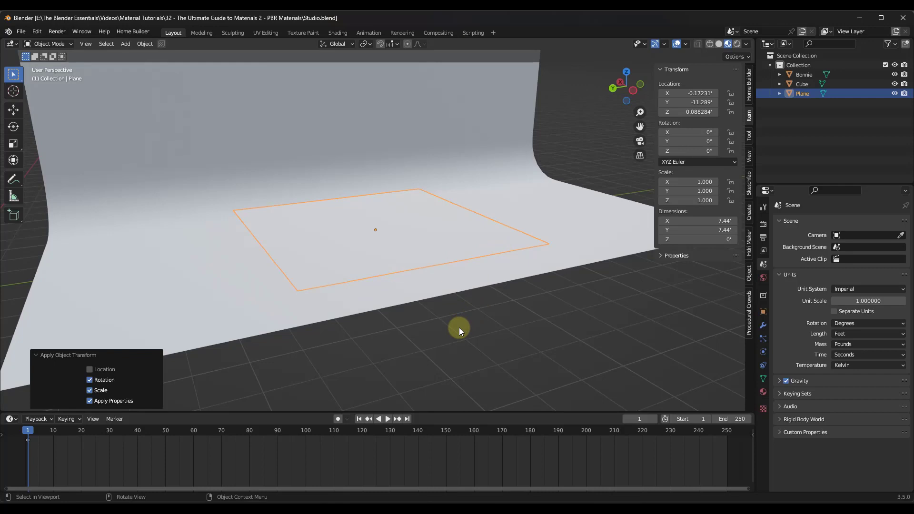
{"action": "middle_click_drag", "start_coordinate": [467, 309], "coordinate": [471, 312]}
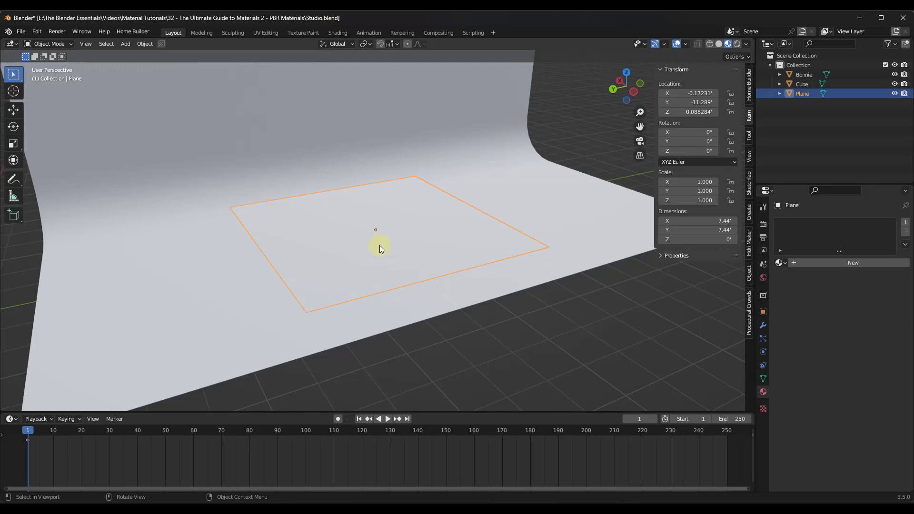
{"action": "middle_click_drag", "start_coordinate": [378, 233], "coordinate": [379, 234]}
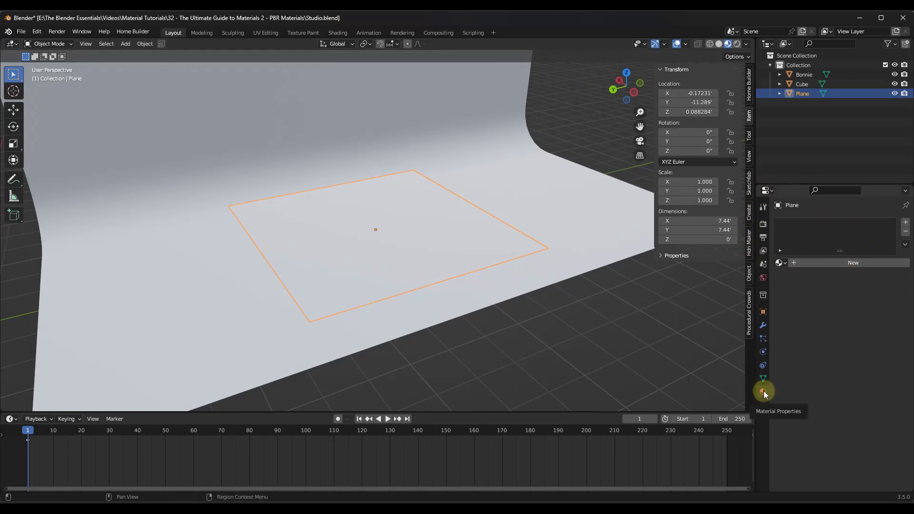
Try a purple base color in a new material on the plane, and remove that material.
{"action": "left_click", "coordinate": [826, 263]}
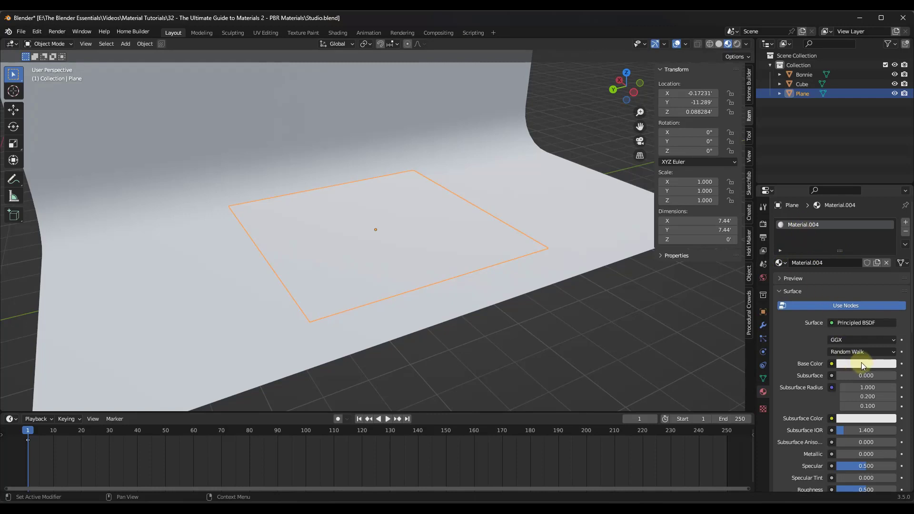
{"action": "left_click", "coordinate": [862, 364]}
{"action": "left_click_drag", "start_coordinate": [853, 259], "coordinate": [866, 256]}
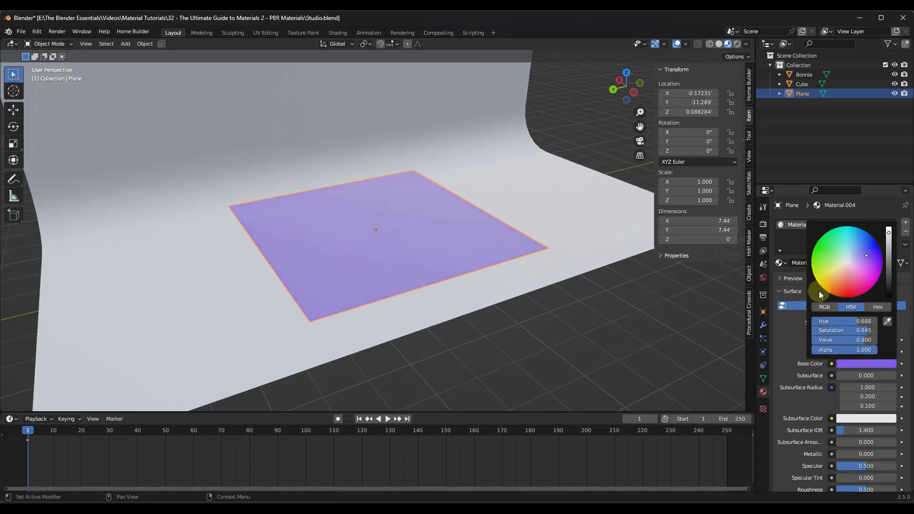
{"action": "left_click", "coordinate": [906, 231]}
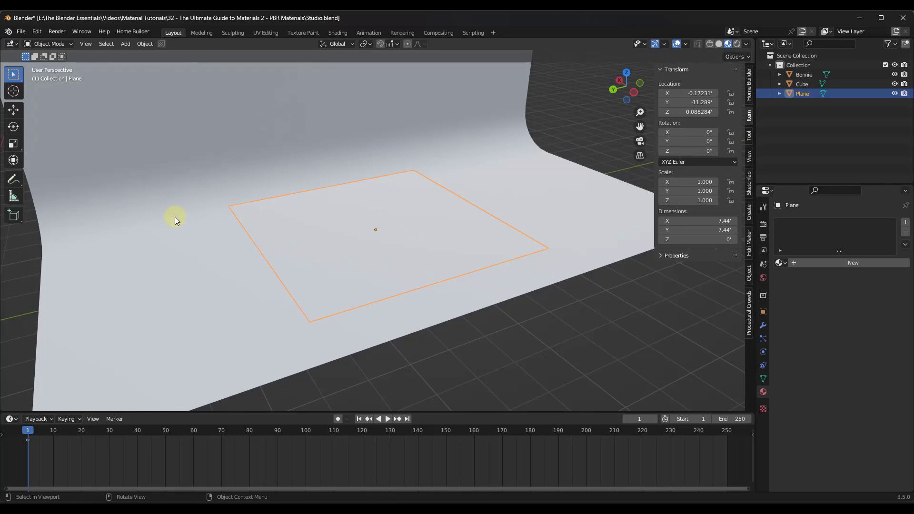
Create a new material for the selected plane in the Shader Editor of the Shading workspace.
{"action": "left_click", "coordinate": [339, 33]}
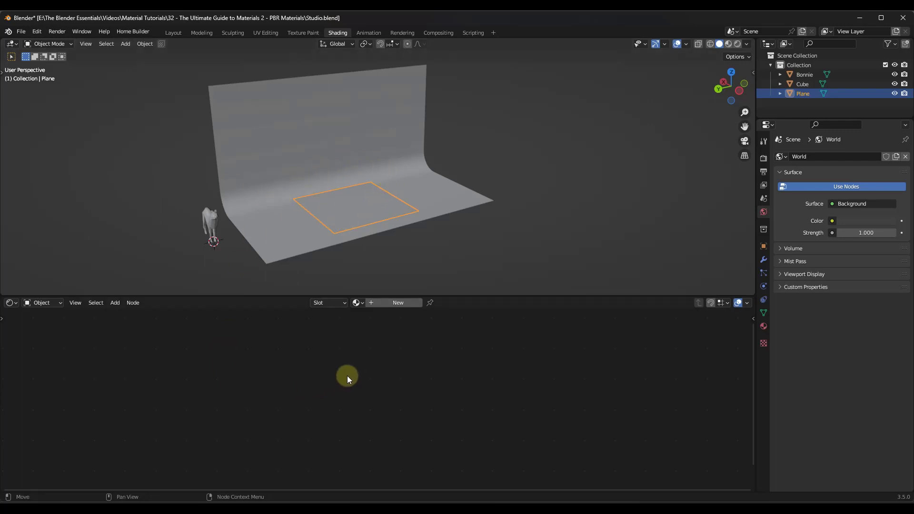
{"action": "left_click", "coordinate": [13, 303]}
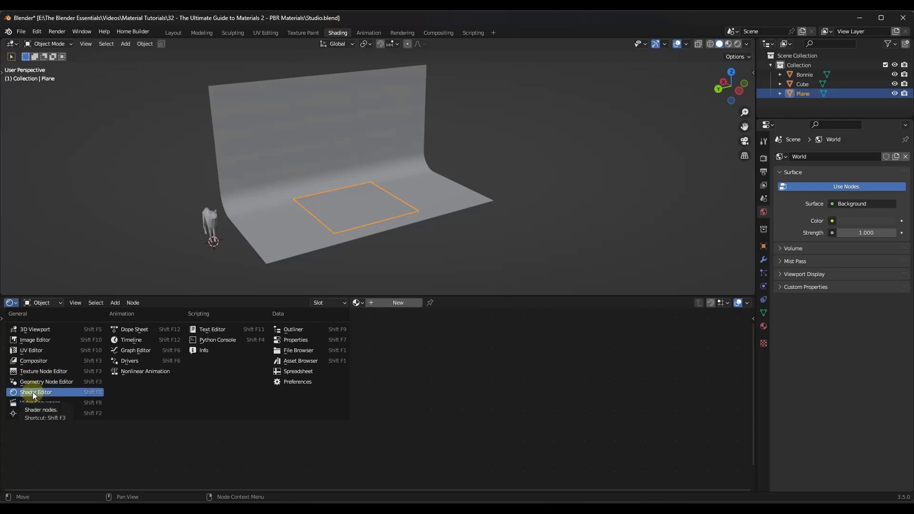
{"action": "left_click", "coordinate": [34, 394]}
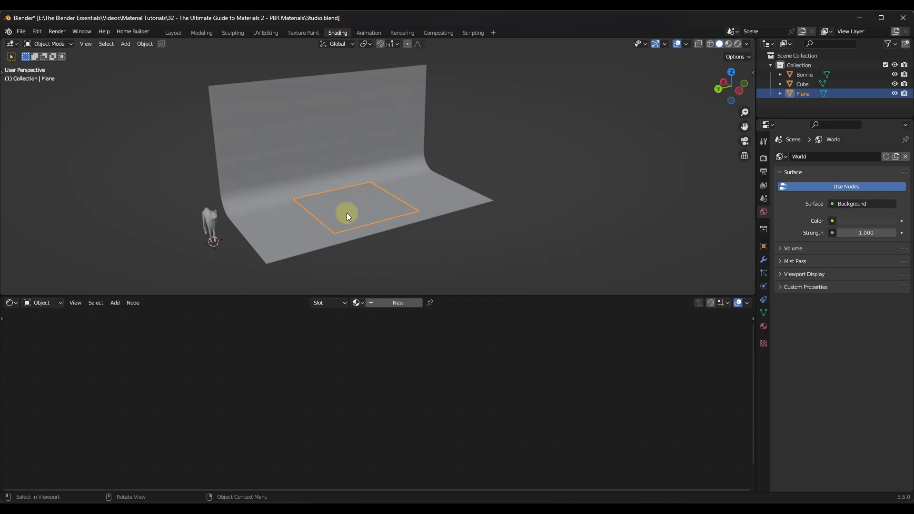
{"action": "scroll", "coordinate": [341, 219], "scroll_direction": "up", "scroll_amount": 5}
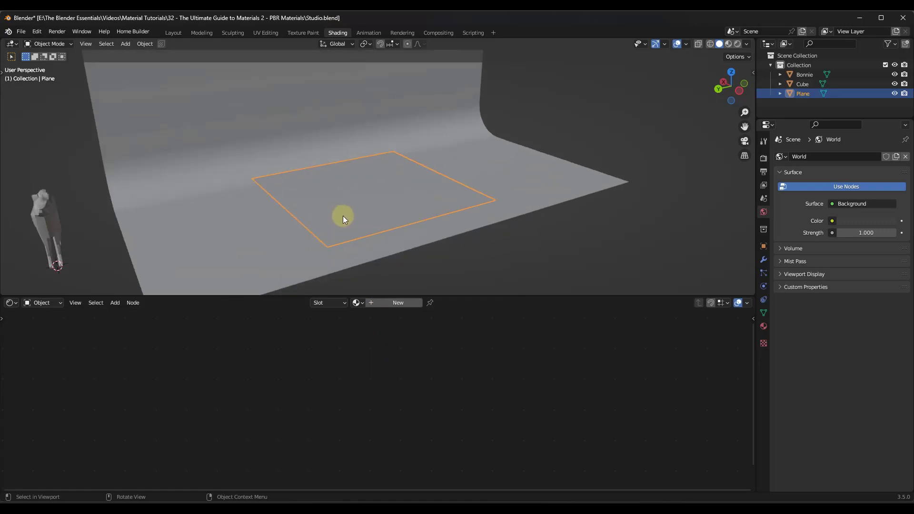
{"action": "left_click", "coordinate": [384, 304]}
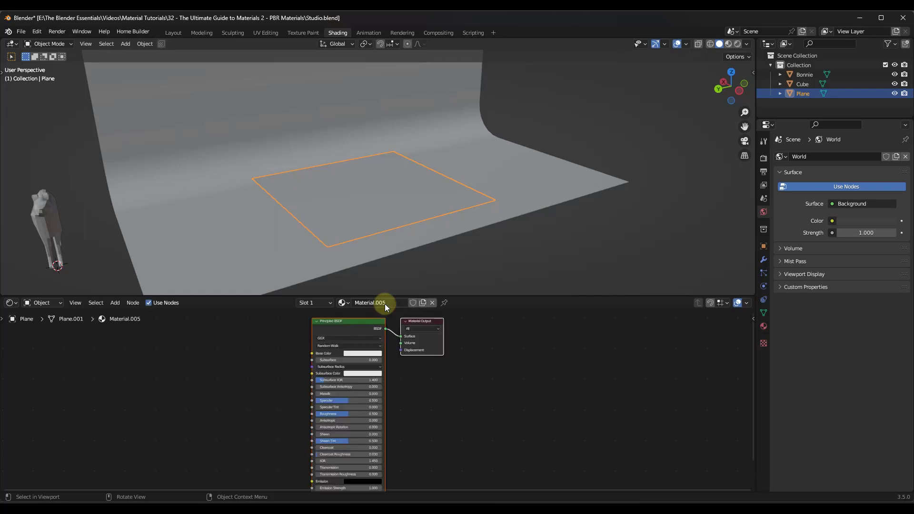
Move the Material Output node away from the Principled BSDF node, keeping the BSDF output linked to Surface.
{"action": "scroll", "coordinate": [336, 341], "scroll_direction": "up", "scroll_amount": 2}
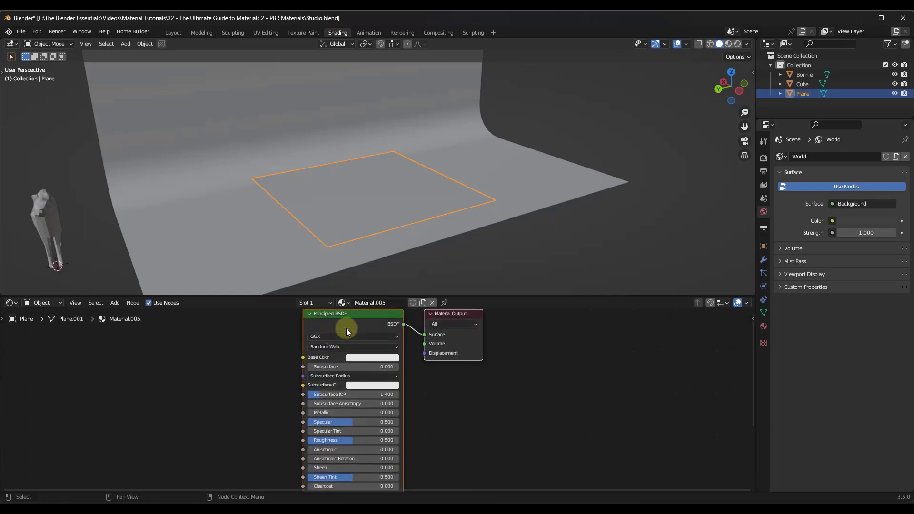
{"action": "scroll", "coordinate": [354, 328], "scroll_direction": "down", "scroll_amount": 3}
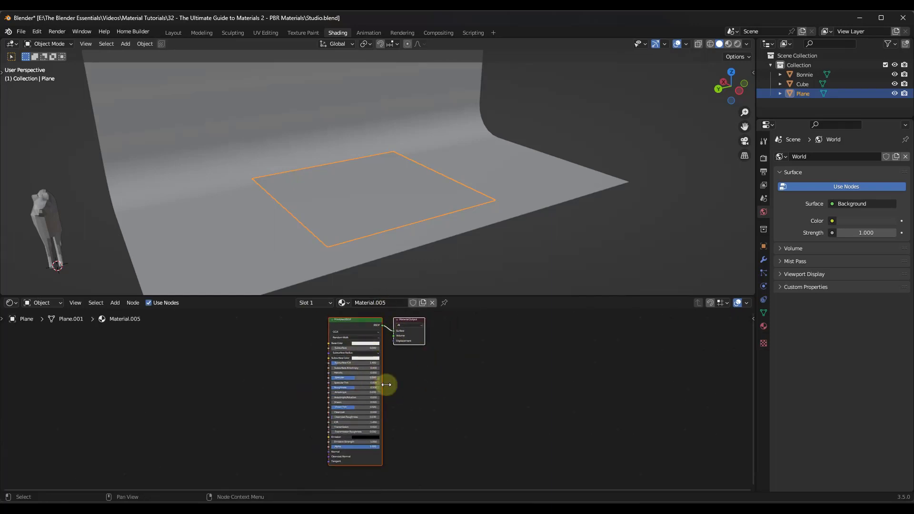
{"action": "left_click_drag", "start_coordinate": [412, 323], "coordinate": [487, 370]}
{"action": "scroll", "coordinate": [360, 329], "scroll_direction": "up", "scroll_amount": 3}
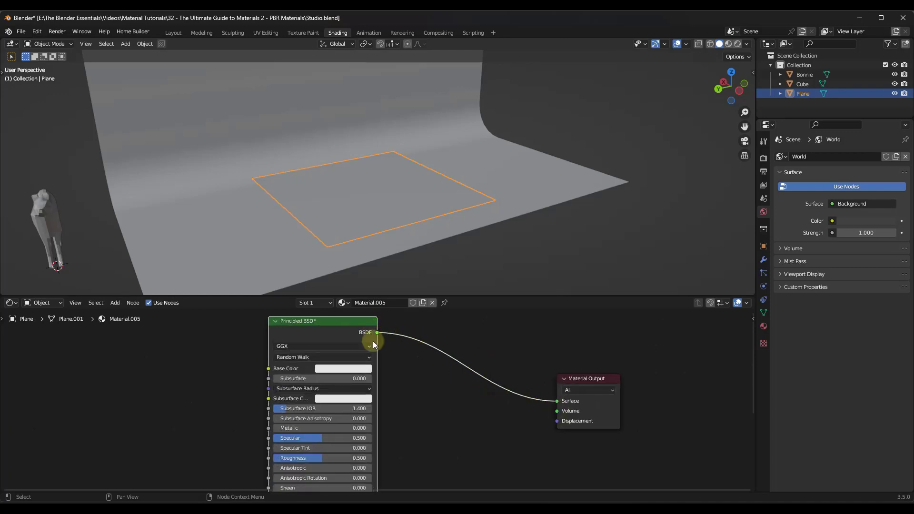
{"action": "left_click_drag", "start_coordinate": [376, 332], "coordinate": [559, 400]}
{"action": "left_click_drag", "start_coordinate": [590, 382], "coordinate": [599, 367]}
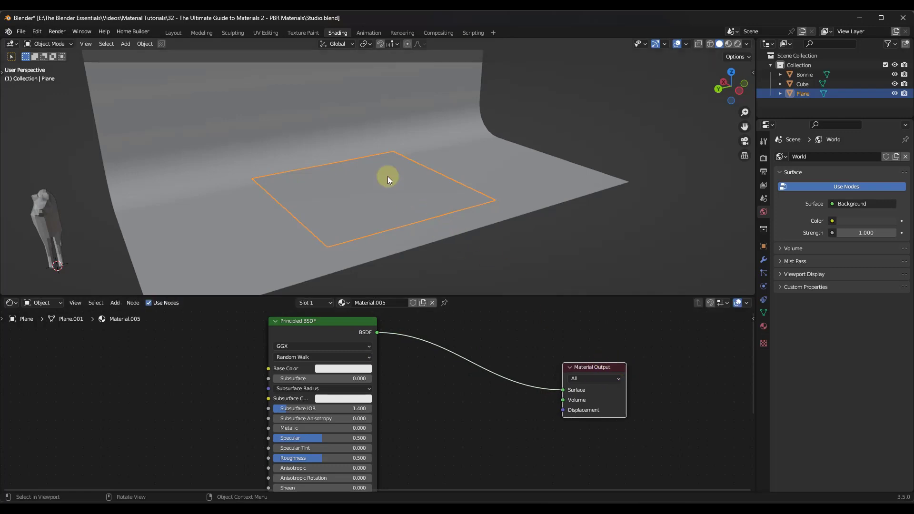
{"action": "left_click", "coordinate": [332, 335]}
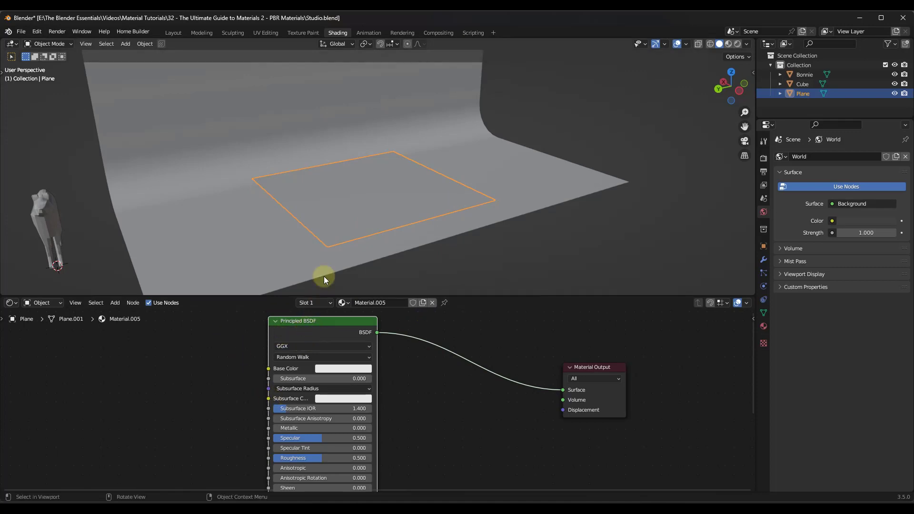
Switch the 3D viewport to Material Preview shading.
{"action": "left_click", "coordinate": [728, 44]}
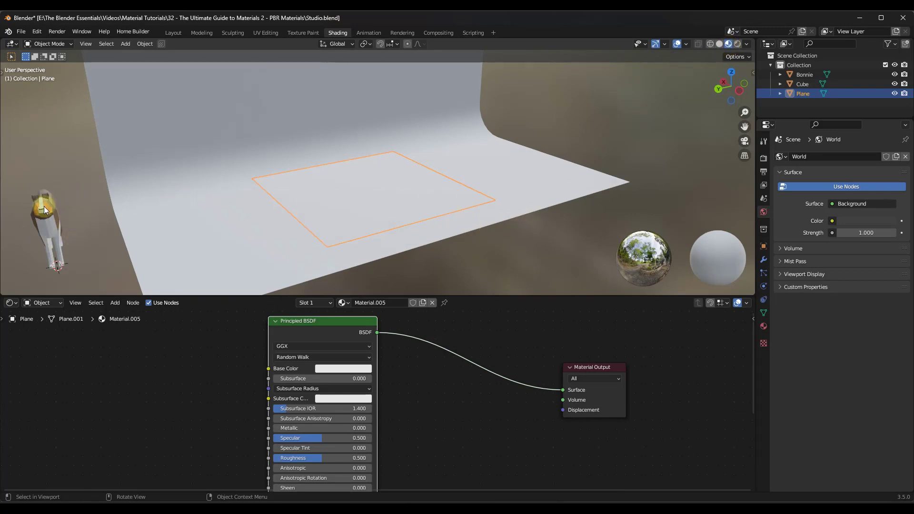
{"action": "left_click", "coordinate": [719, 44]}
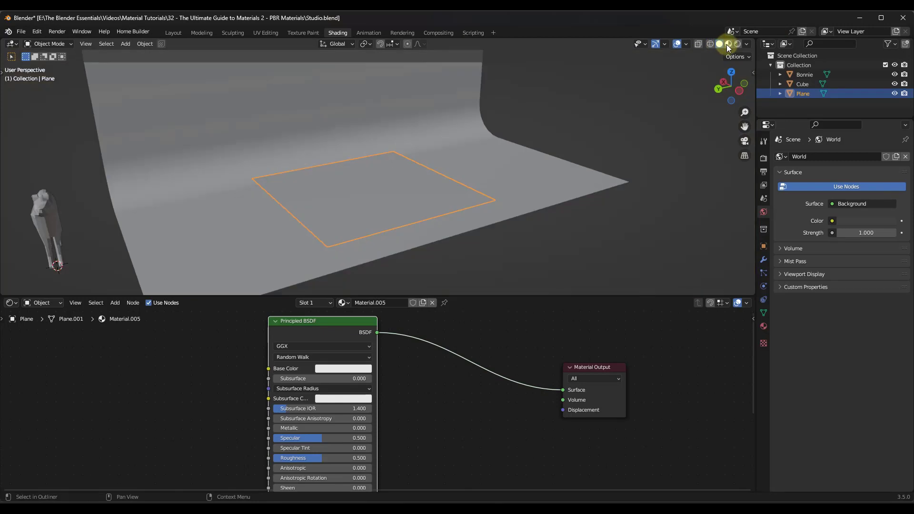
{"action": "left_click", "coordinate": [728, 44]}
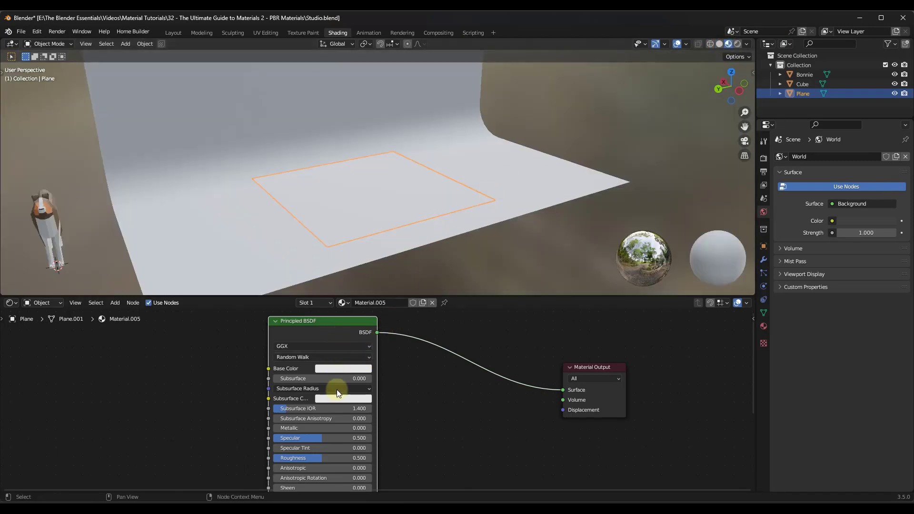
Set the Principled BSDF base color to a pale green with hue 0.387 and saturation 0.231.
{"action": "left_click", "coordinate": [343, 370]}
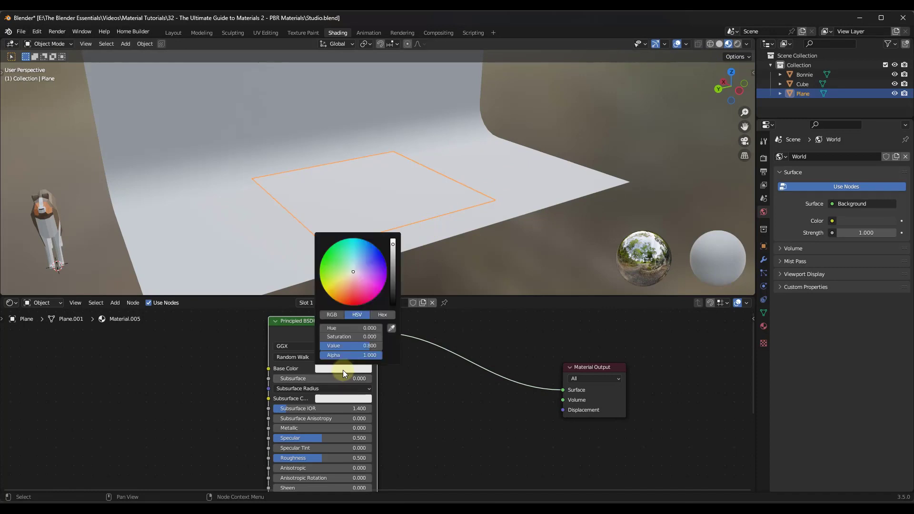
{"action": "left_click_drag", "start_coordinate": [364, 268], "coordinate": [351, 269]}
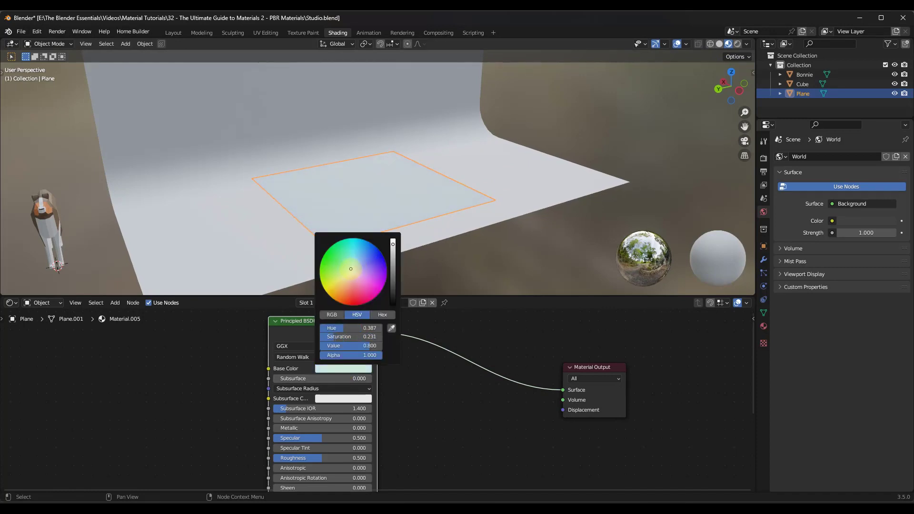
Try a Metallic value of 1 on the plane's material in the Layout workspace, and undo it from the Shading workspace.
{"action": "left_click", "coordinate": [172, 33]}
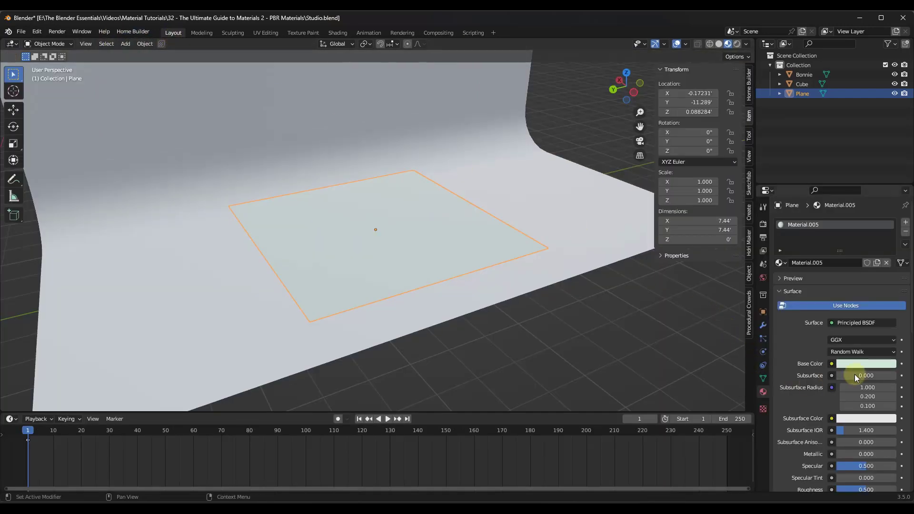
{"action": "scroll", "coordinate": [855, 312], "scroll_direction": "down", "scroll_amount": 2}
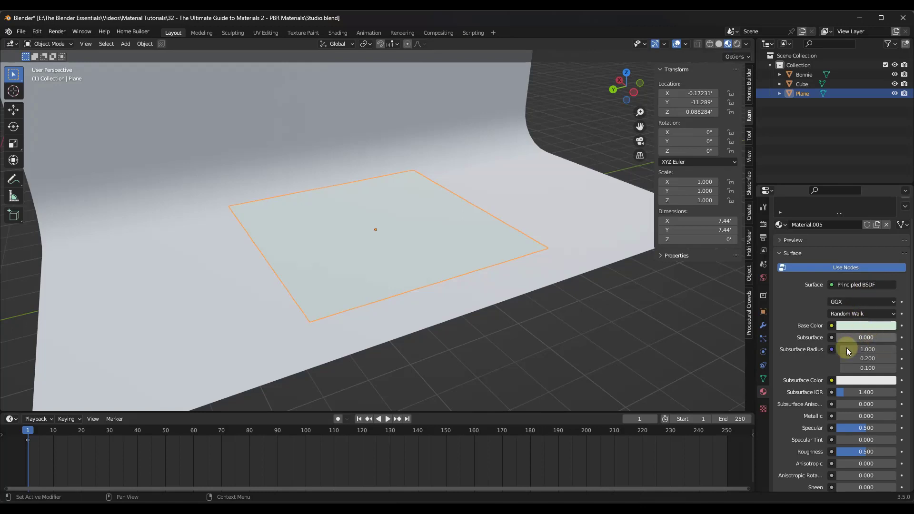
{"action": "left_click", "coordinate": [867, 416]}
{"action": "type", "text": "1"}
{"action": "key", "text": "Return"}
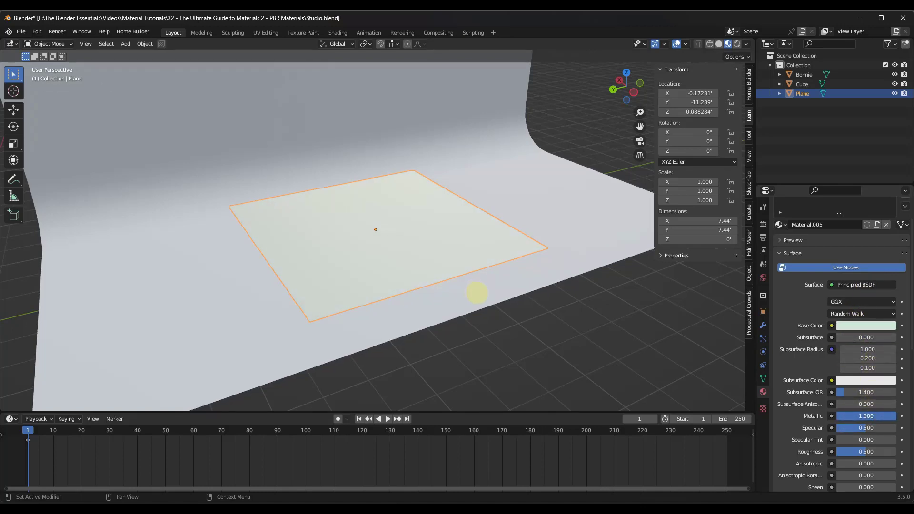
{"action": "left_click", "coordinate": [337, 33]}
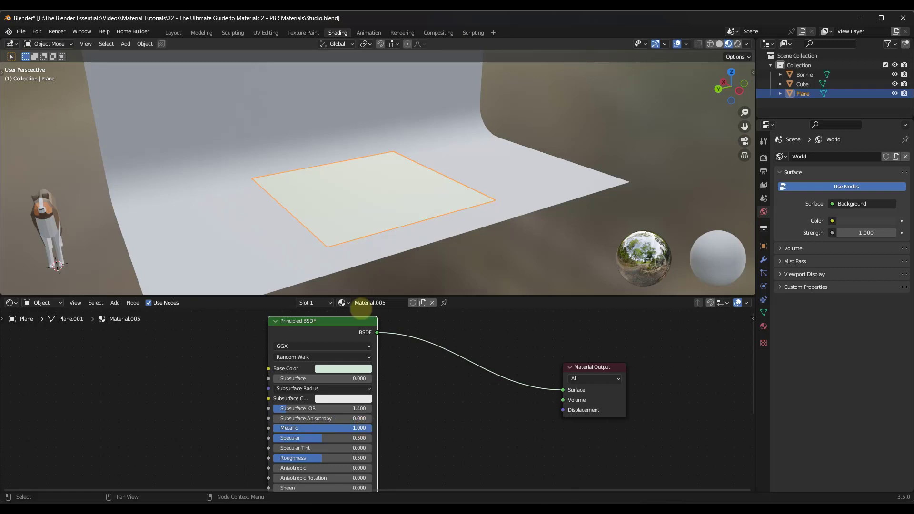
{"action": "key", "text": "ctrl+z"}
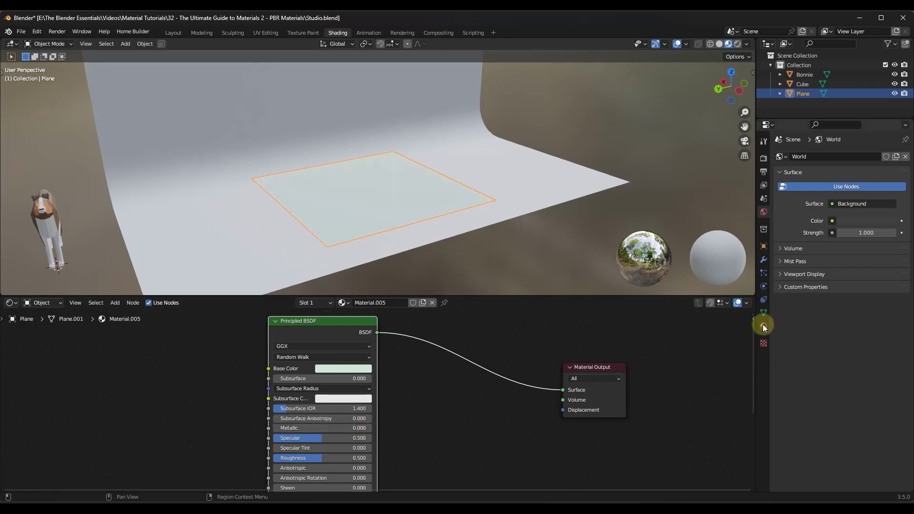
{"action": "scroll", "coordinate": [307, 368], "scroll_direction": "down", "scroll_amount": 1}
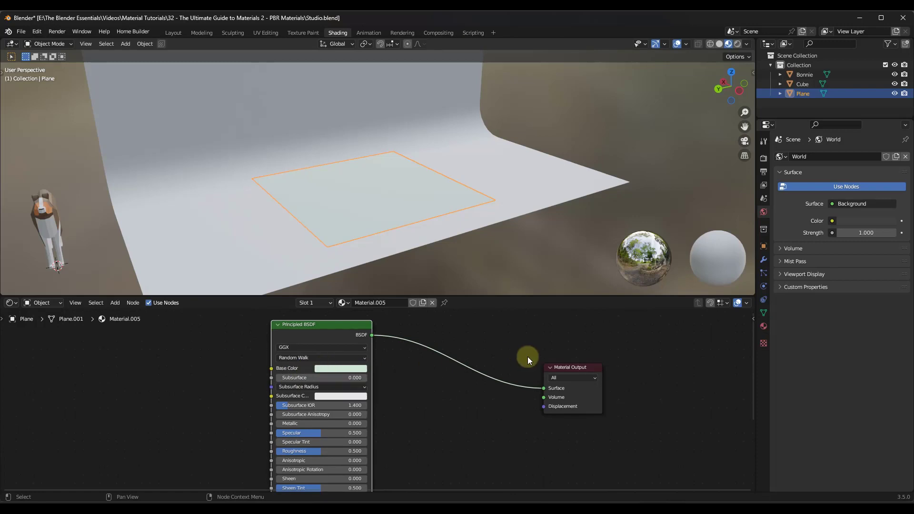
{"action": "scroll", "coordinate": [398, 395], "scroll_direction": "down", "scroll_amount": 2}
{"action": "scroll", "coordinate": [395, 368], "scroll_direction": "down", "scroll_amount": 1}
{"action": "scroll", "coordinate": [395, 368], "scroll_direction": "up", "scroll_amount": 3}
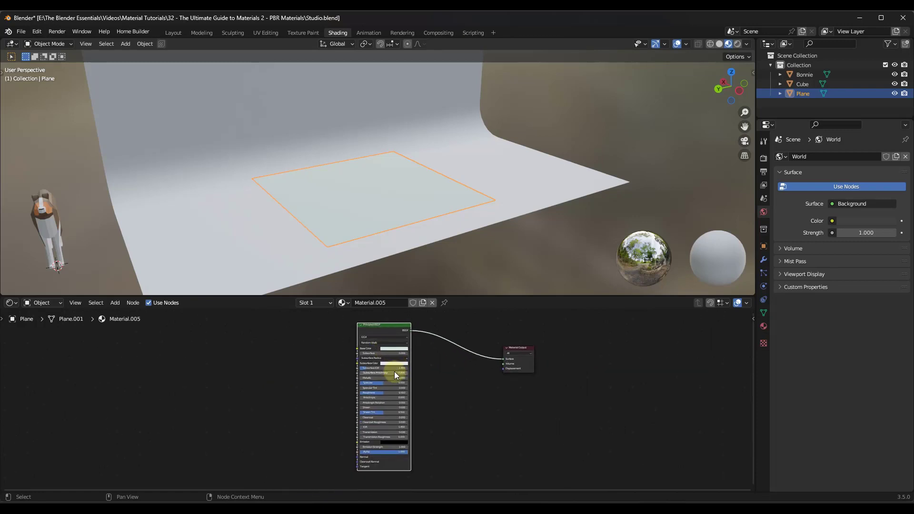
{"action": "scroll", "coordinate": [406, 395], "scroll_direction": "up", "scroll_amount": 4}
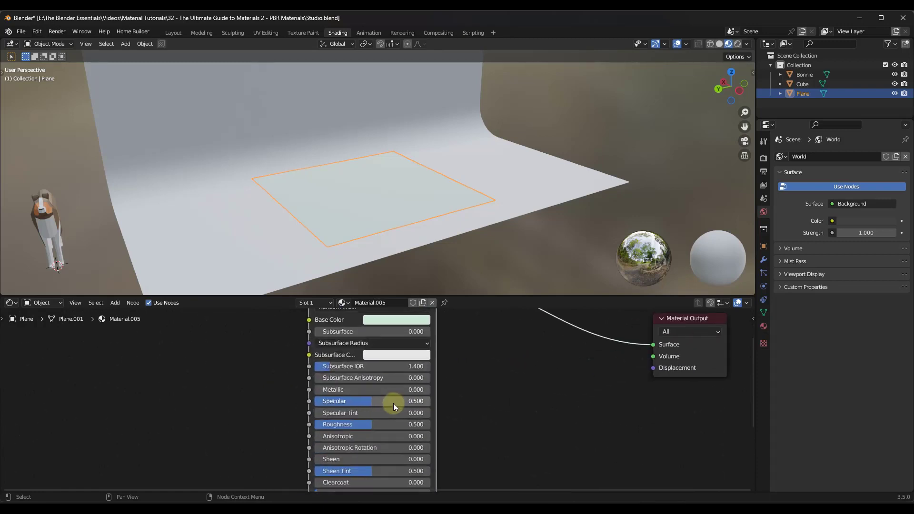
{"action": "scroll", "coordinate": [376, 403], "scroll_direction": "down", "scroll_amount": 1}
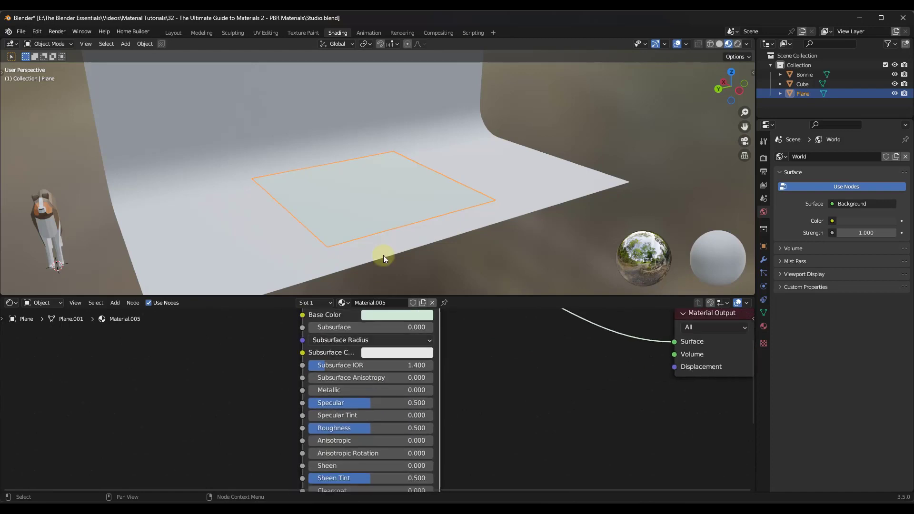
{"action": "right_click", "coordinate": [357, 181]}
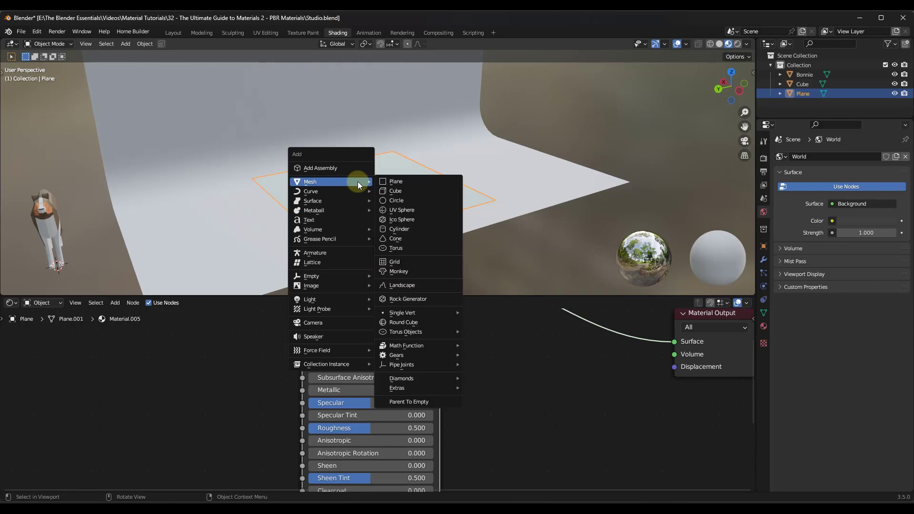
Search the add-ons preferences for "tri" and make sure the Lighting: Tri-lighting add-on is enabled.
{"action": "left_click", "coordinate": [36, 31]}
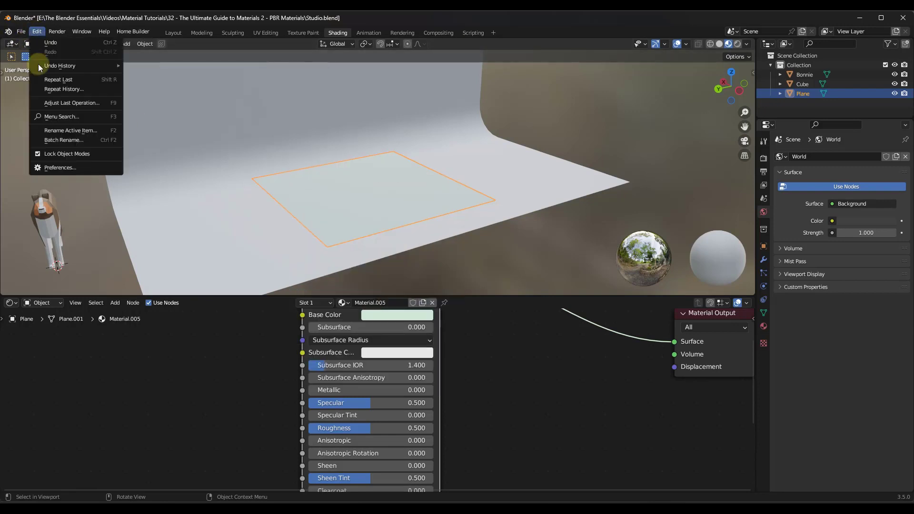
{"action": "left_click", "coordinate": [57, 165]}
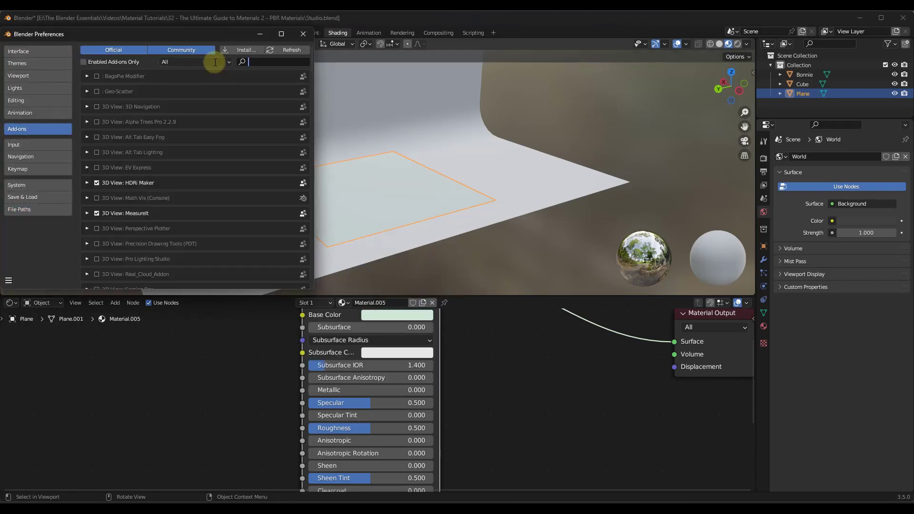
{"action": "type", "text": "tri"}
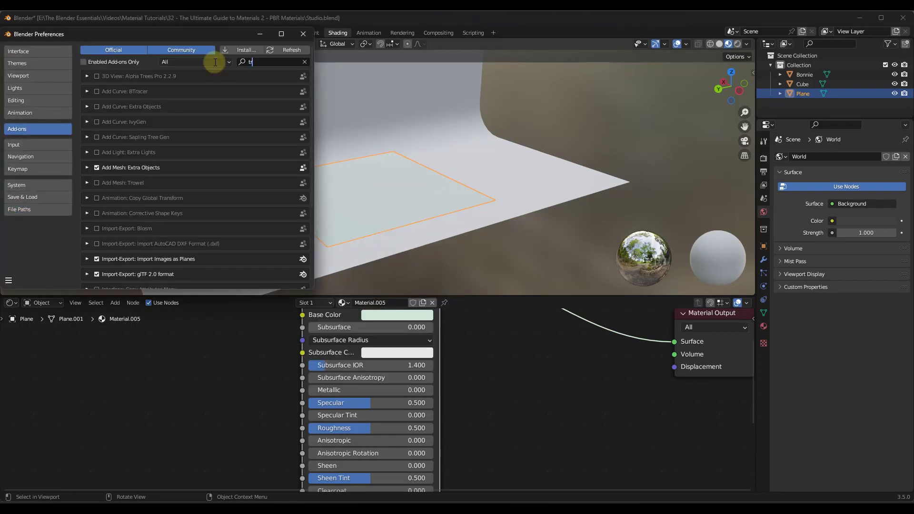
{"action": "left_click", "coordinate": [96, 107]}
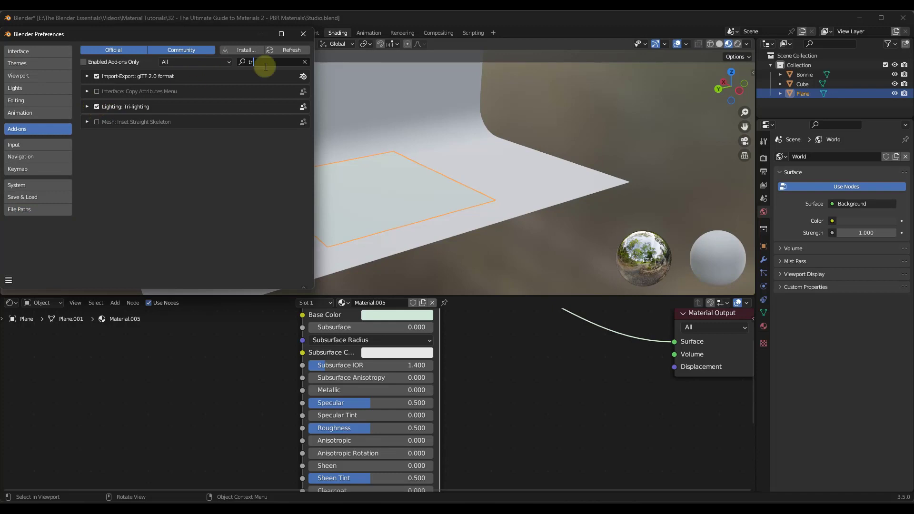
{"action": "left_click", "coordinate": [302, 34]}
Add a 3 Point Lights setup for the selected plane, expand its creation settings, and switch the viewport to Rendered shading.
{"action": "key", "text": "shift+a"}
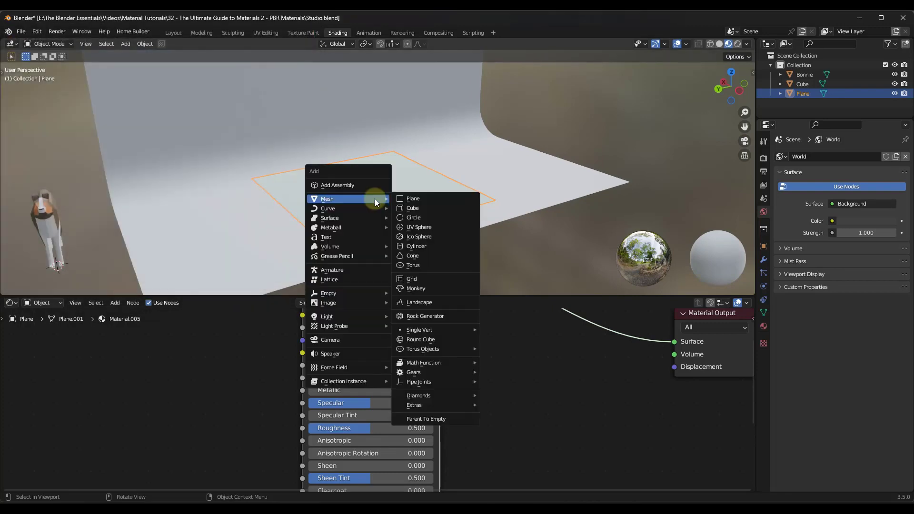
{"action": "mouse_move", "coordinate": [341, 319]}
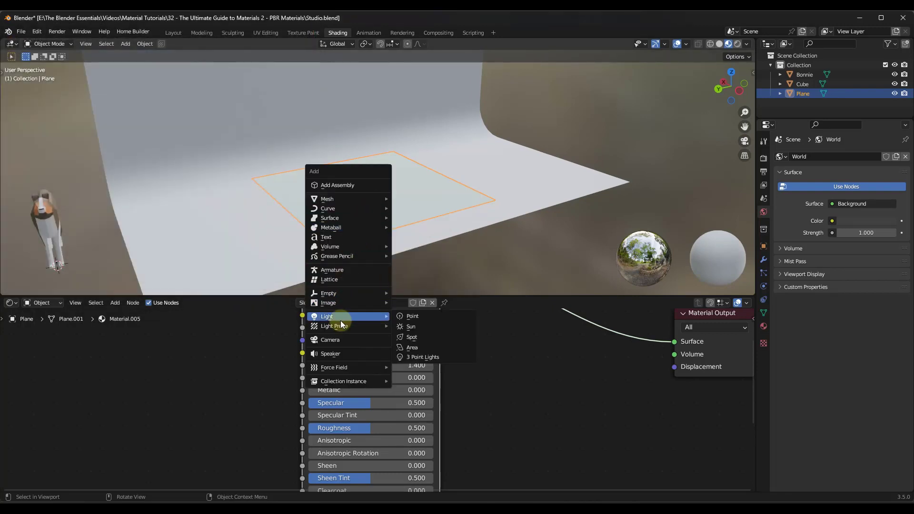
{"action": "left_click", "coordinate": [415, 358]}
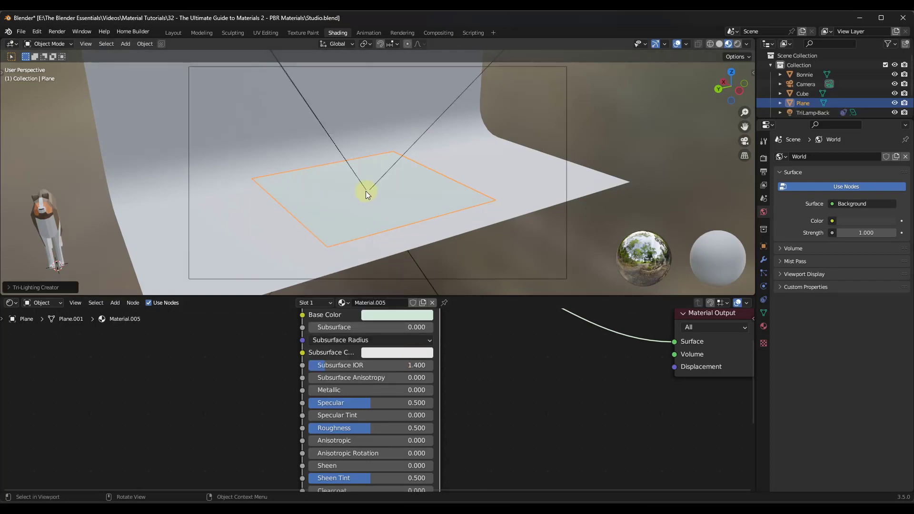
{"action": "left_click", "coordinate": [33, 287]}
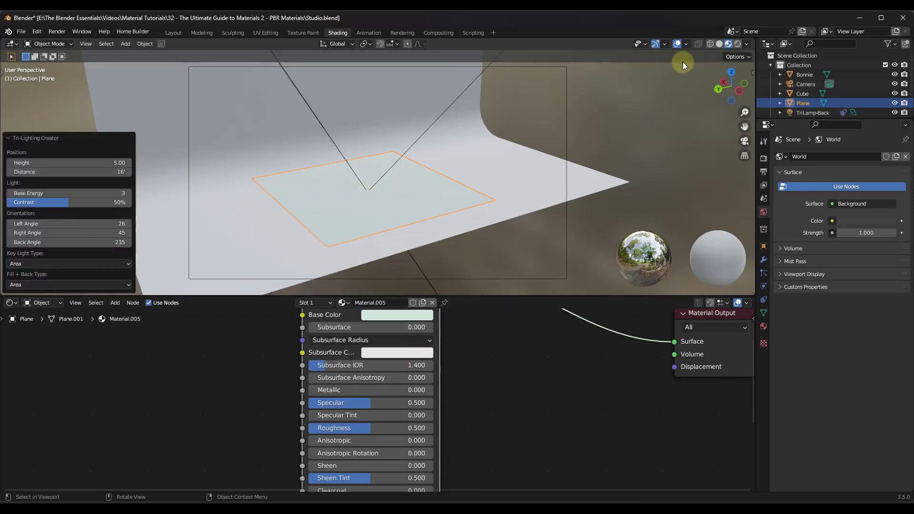
{"action": "left_click", "coordinate": [738, 43]}
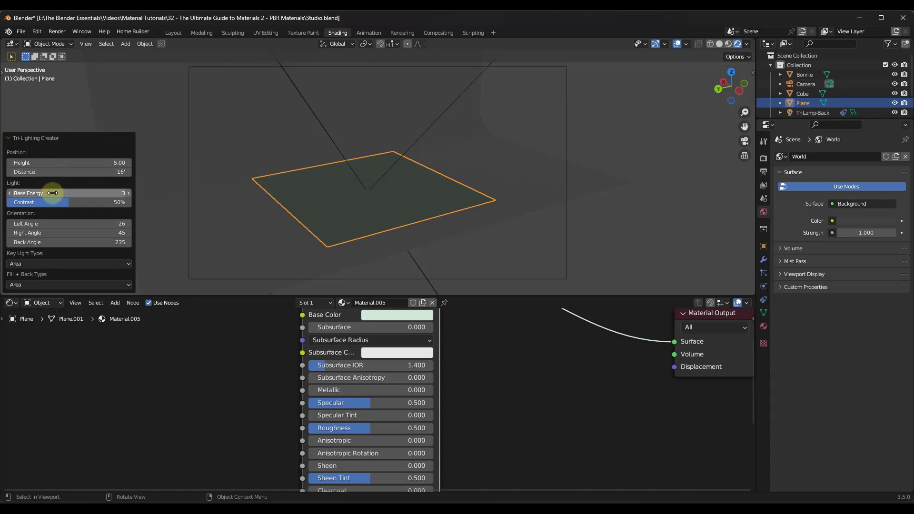
Set the three-point lights' height to 1.13, distance to 6.2' and base energy to 25.
{"action": "left_click_drag", "start_coordinate": [81, 163], "coordinate": [72, 163]}
{"action": "left_click_drag", "start_coordinate": [504, 286], "coordinate": [551, 310]}
{"action": "left_click", "coordinate": [72, 194]}
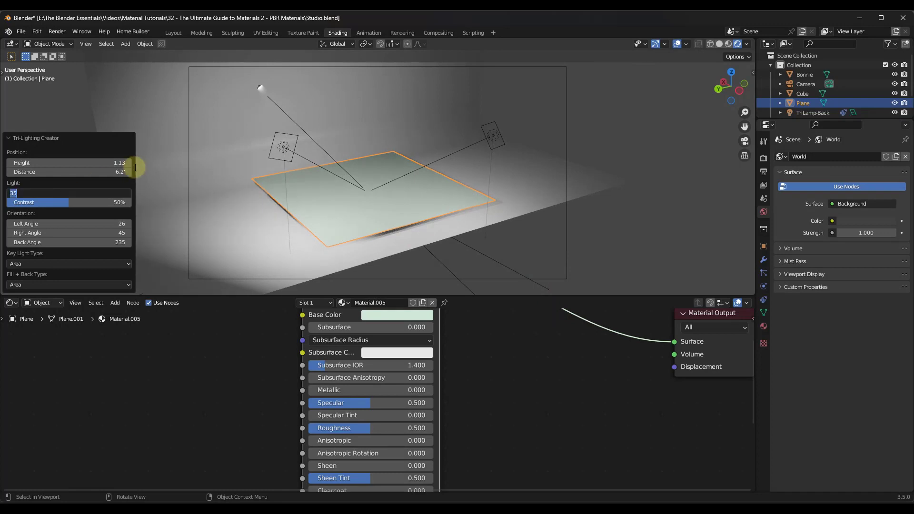
{"action": "type", "text": "25"}
{"action": "key", "text": "Return"}
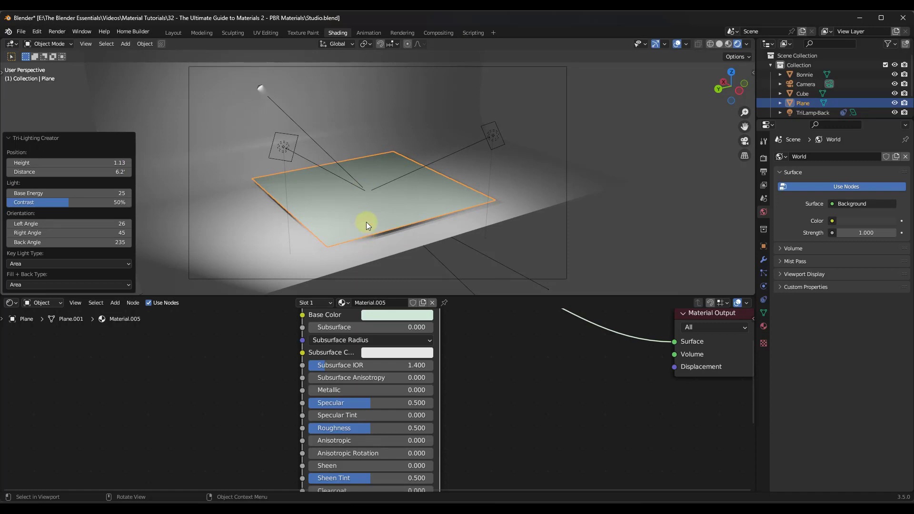
Compare the plane's lighting in Material Preview and Rendered shading from several angles, and show the scene's render engine settings.
{"action": "left_click", "coordinate": [728, 44]}
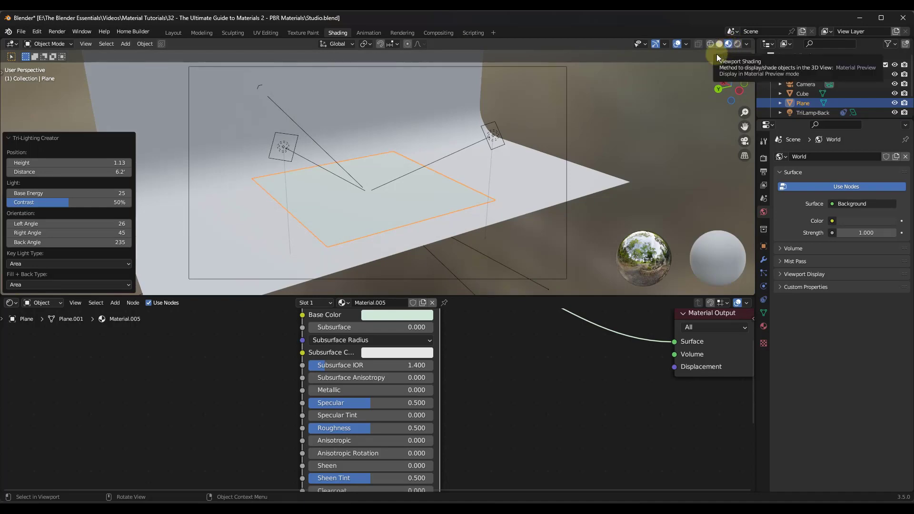
{"action": "middle_click_drag", "start_coordinate": [316, 198], "coordinate": [338, 205]}
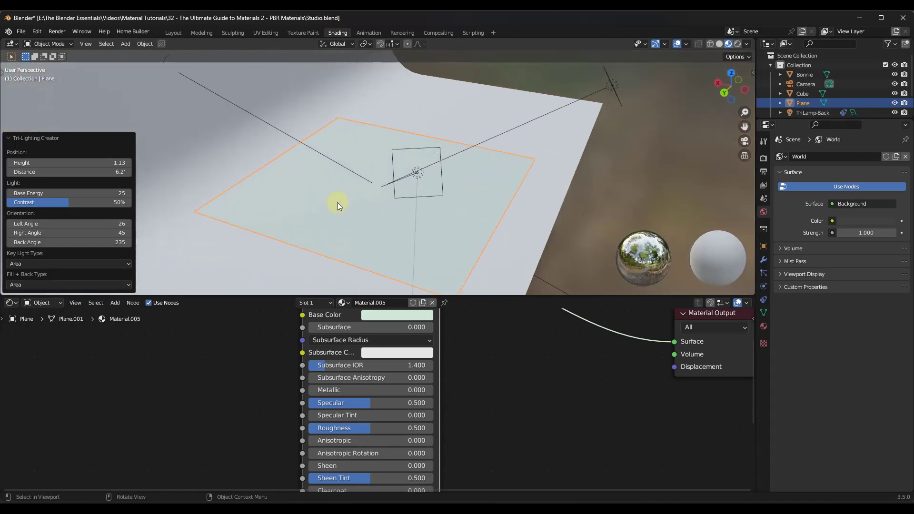
{"action": "left_click", "coordinate": [738, 43]}
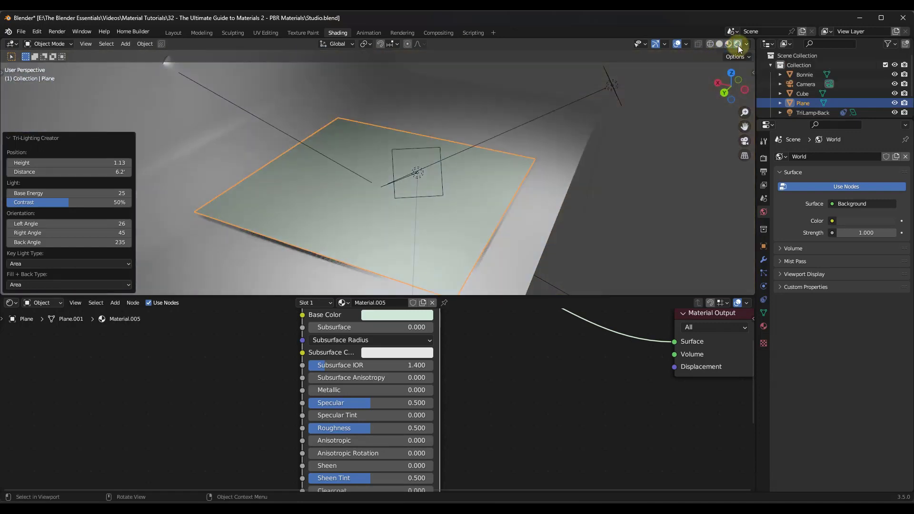
{"action": "left_click", "coordinate": [763, 158]}
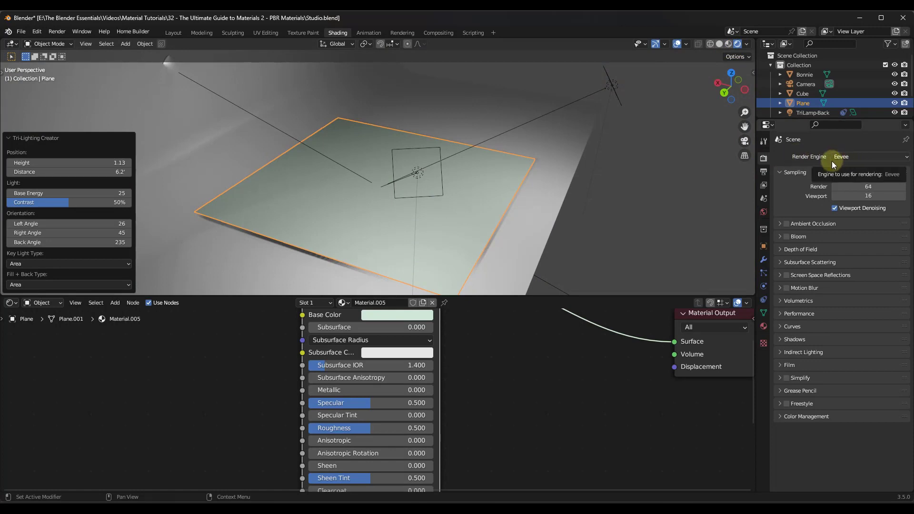
{"action": "mouse_move", "coordinate": [416, 169]}
{"action": "middle_mouse_down"}
{"action": "mouse_move", "coordinate": [342, 196]}
{"action": "mouse_move", "coordinate": [384, 186]}
{"action": "mouse_move", "coordinate": [386, 196]}
{"action": "mouse_move", "coordinate": [327, 203]}
{"action": "mouse_move", "coordinate": [179, 191]}
{"action": "mouse_move", "coordinate": [181, 177]}
{"action": "mouse_move", "coordinate": [295, 188]}
{"action": "middle_mouse_up"}
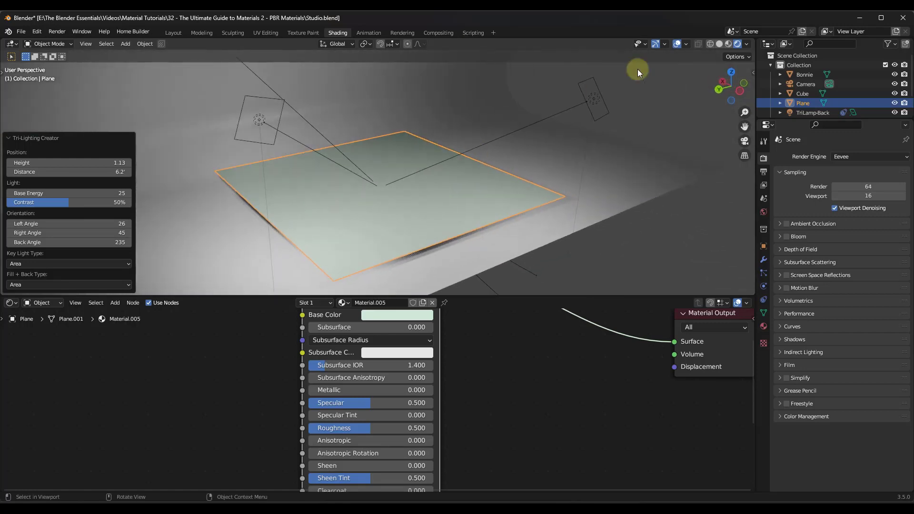
{"action": "left_click", "coordinate": [728, 44]}
{"action": "left_click", "coordinate": [738, 43]}
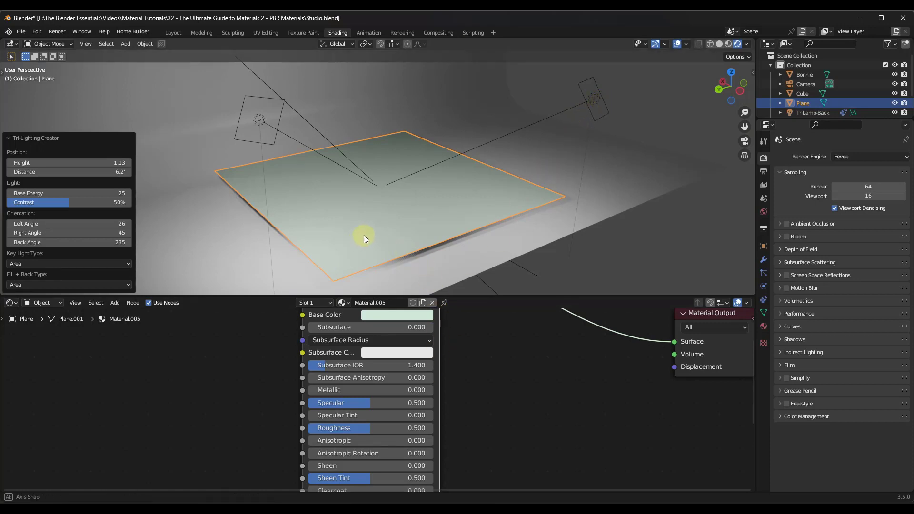
Lower the Roughness of the plane's Principled BSDF to 0.095 and inspect the surface from a closer angle.
{"action": "middle_click_drag", "start_coordinate": [364, 236], "coordinate": [388, 315]}
{"action": "scroll", "coordinate": [391, 396], "scroll_direction": "down", "scroll_amount": 3}
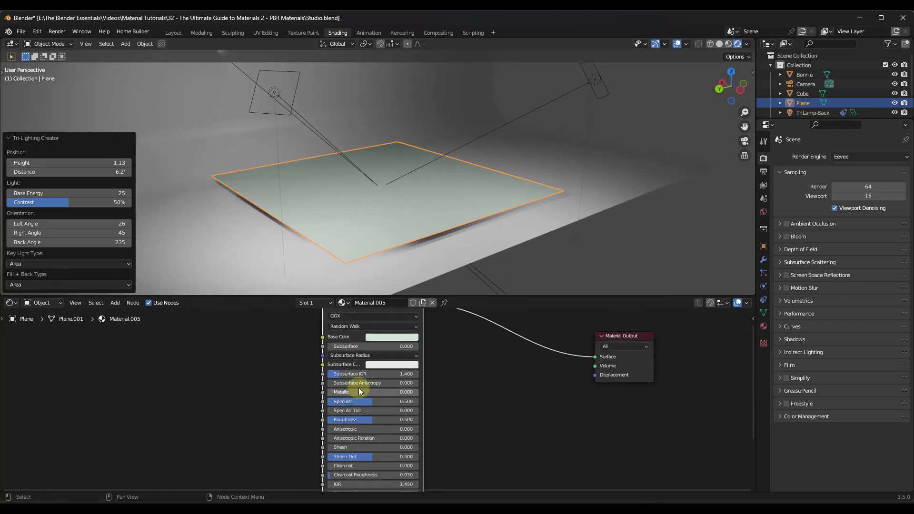
{"action": "scroll", "coordinate": [370, 420], "scroll_direction": "up", "scroll_amount": 3}
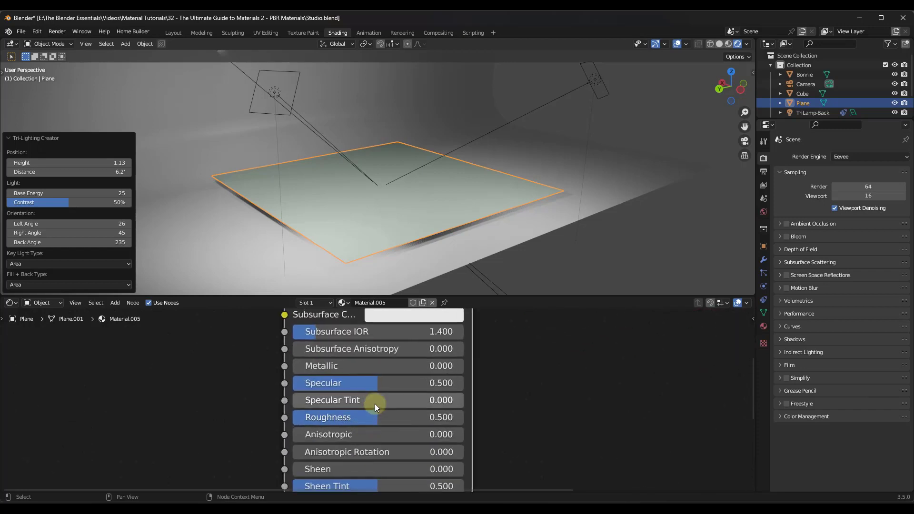
{"action": "middle_click_drag", "start_coordinate": [292, 244], "coordinate": [347, 232]}
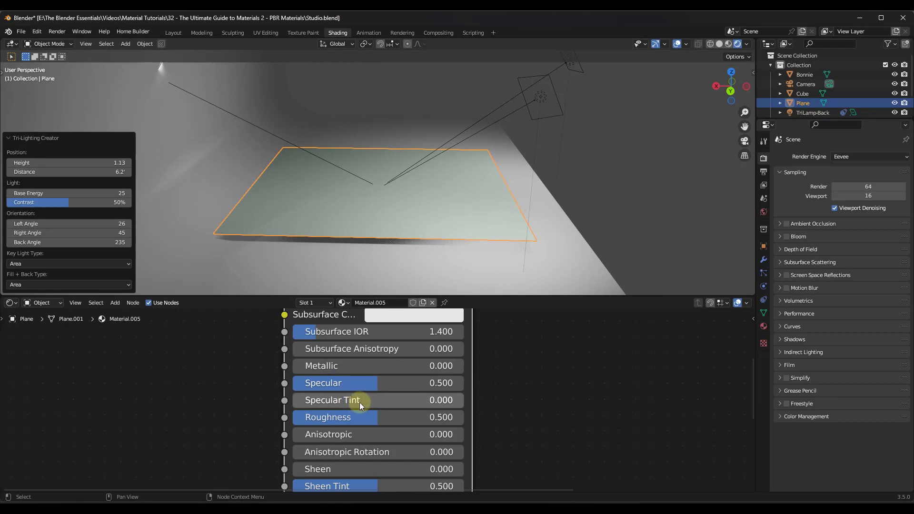
{"action": "scroll", "coordinate": [375, 417], "scroll_direction": "down", "scroll_amount": 1, "text": "ctrl"}
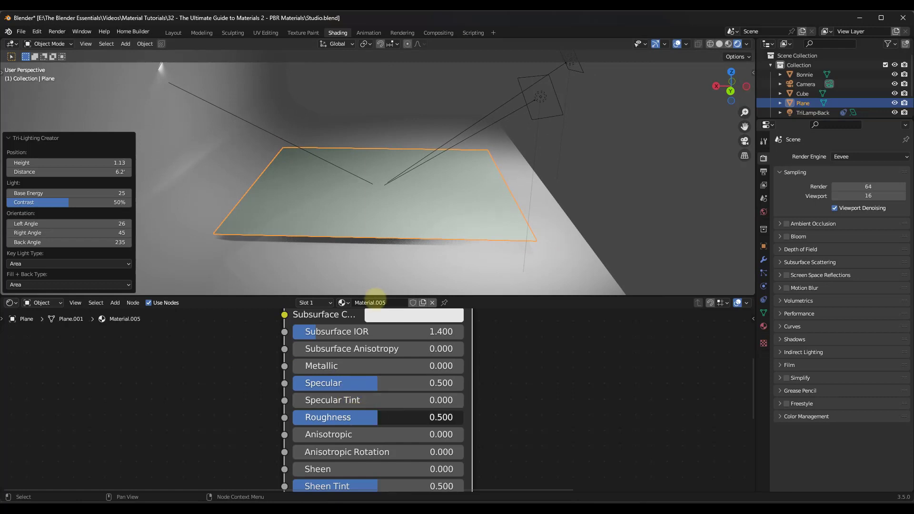
{"action": "left_click_drag", "start_coordinate": [348, 301], "coordinate": [304, 262]}
{"action": "middle_click_drag", "start_coordinate": [303, 261], "coordinate": [371, 205]}
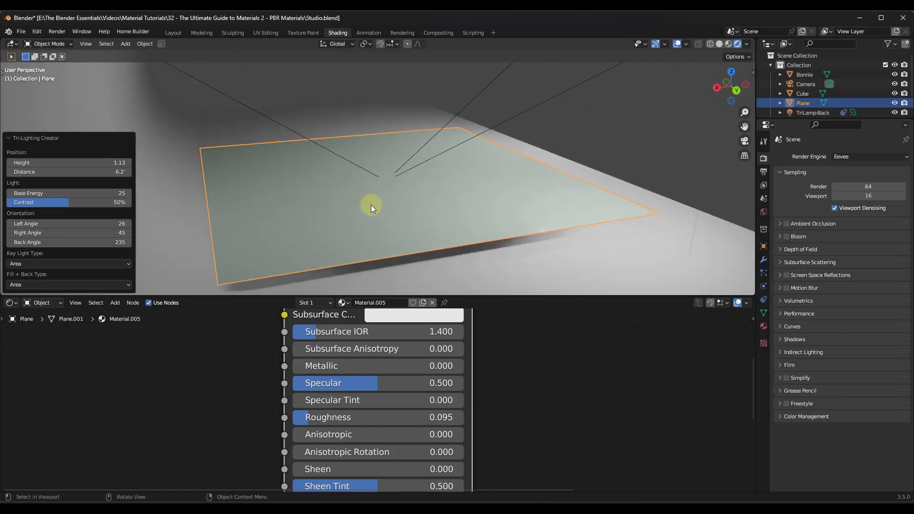
Switch the render engine to Cycles and set the Principled BSDF Roughness to 0.045.
{"action": "left_click", "coordinate": [860, 156]}
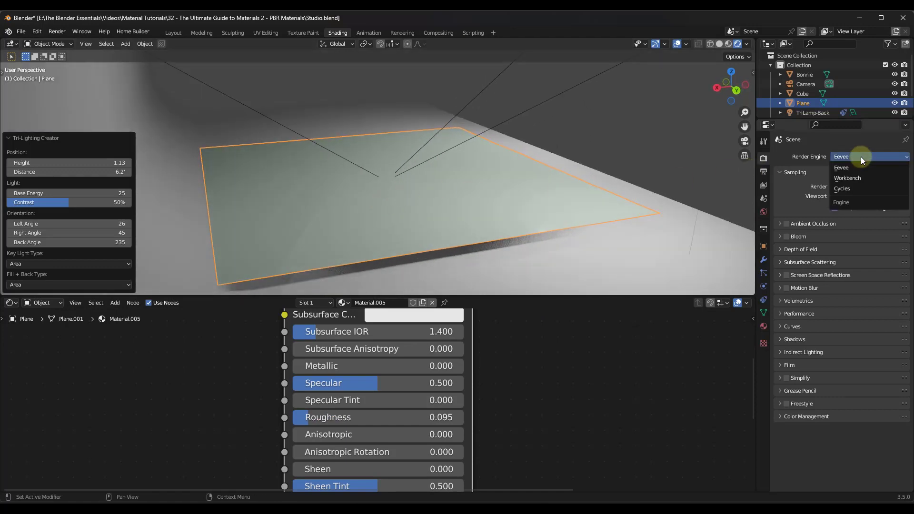
{"action": "left_click", "coordinate": [847, 190]}
{"action": "left_click_drag", "start_coordinate": [366, 314], "coordinate": [531, 316]}
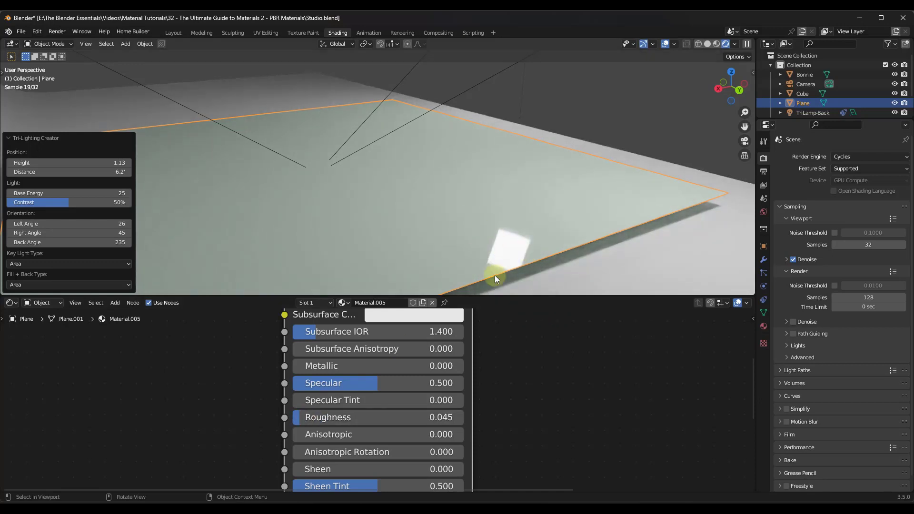
Try a Metallic value of 1 on the plane's Principled BSDF, and set it back to 0.
{"action": "scroll", "coordinate": [365, 370], "scroll_direction": "up", "scroll_amount": 2}
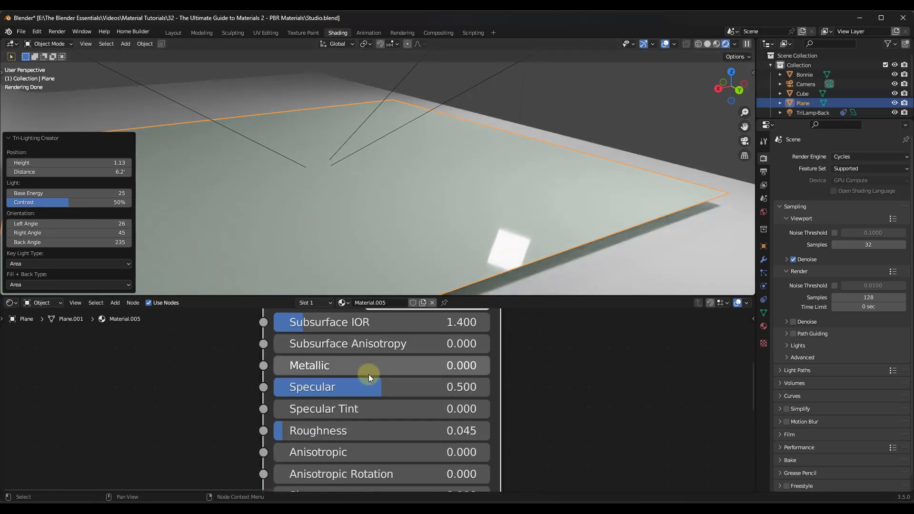
{"action": "scroll", "coordinate": [368, 374], "scroll_direction": "down", "scroll_amount": 2}
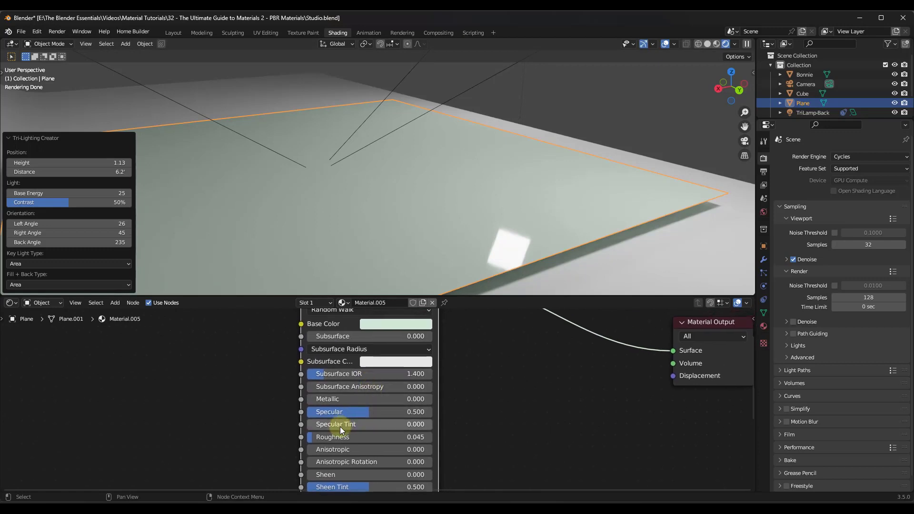
{"action": "middle_click_drag", "start_coordinate": [377, 363], "coordinate": [380, 421]}
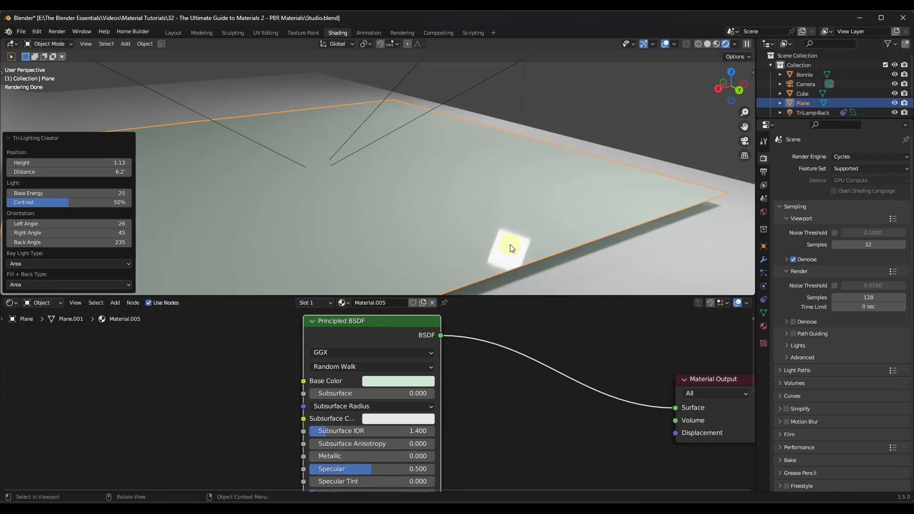
{"action": "left_click_drag", "start_coordinate": [330, 457], "coordinate": [361, 456]}
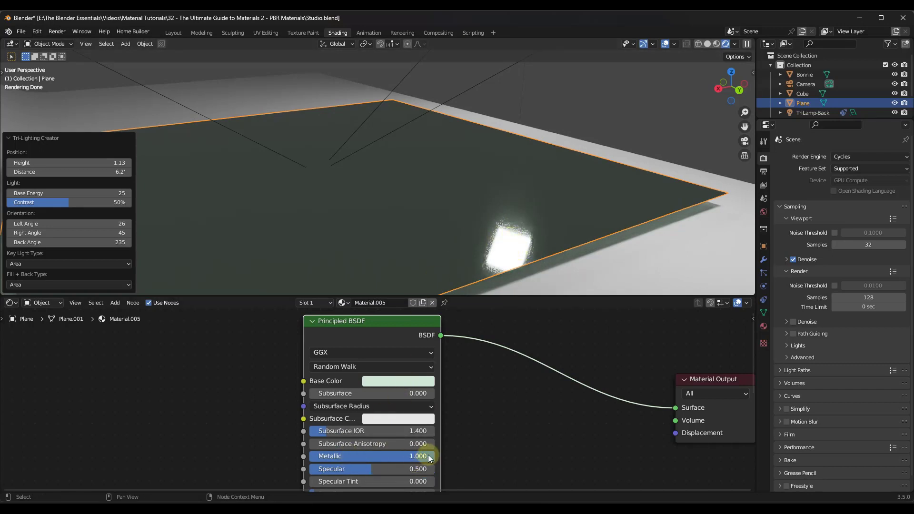
{"action": "left_click_drag", "start_coordinate": [430, 455], "coordinate": [310, 456]}
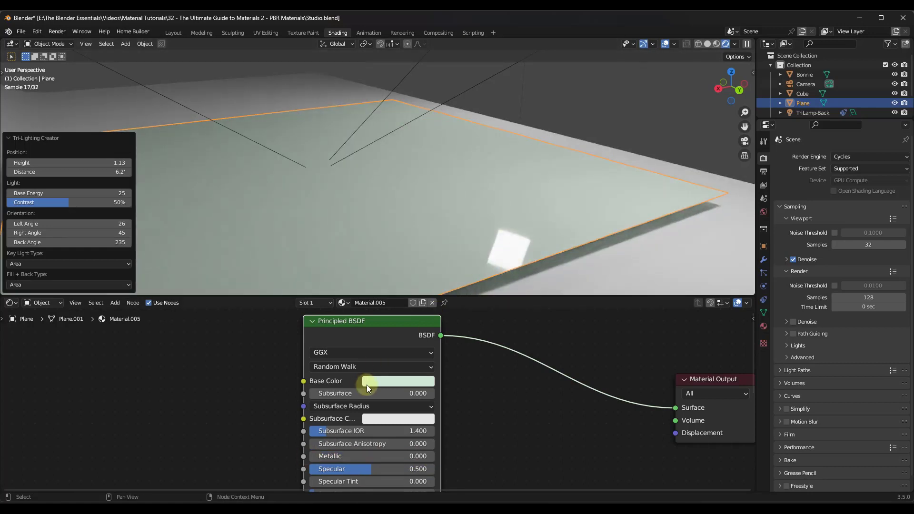
Set the Principled BSDF base color to blue with hue 0.666 and saturation 0.902, and switch the viewport to Material Preview shading.
{"action": "left_click", "coordinate": [389, 382]}
{"action": "left_click", "coordinate": [434, 246]}
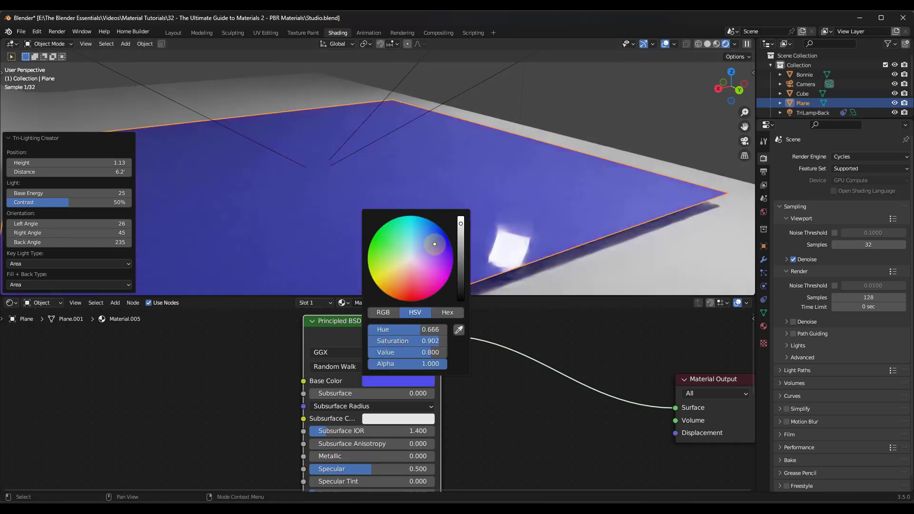
{"action": "scroll", "coordinate": [366, 381], "scroll_direction": "down", "scroll_amount": 4}
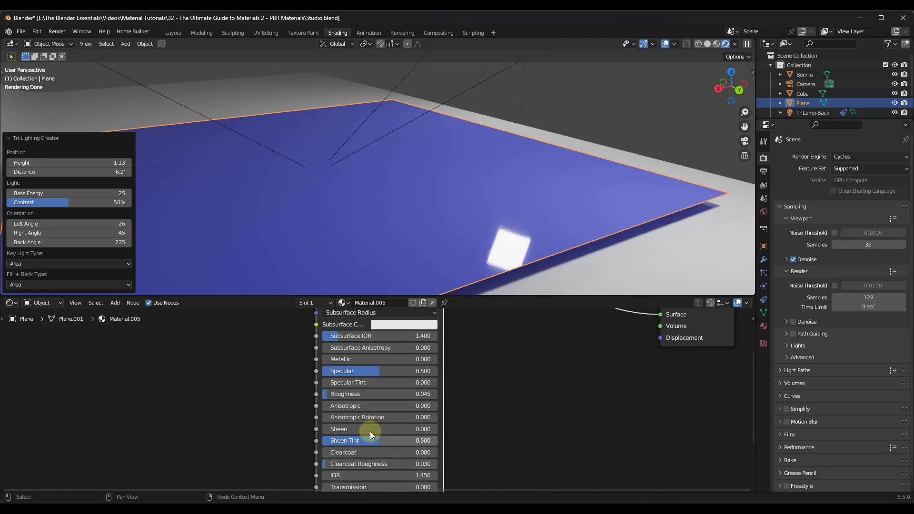
{"action": "scroll", "coordinate": [376, 400], "scroll_direction": "down", "scroll_amount": 2}
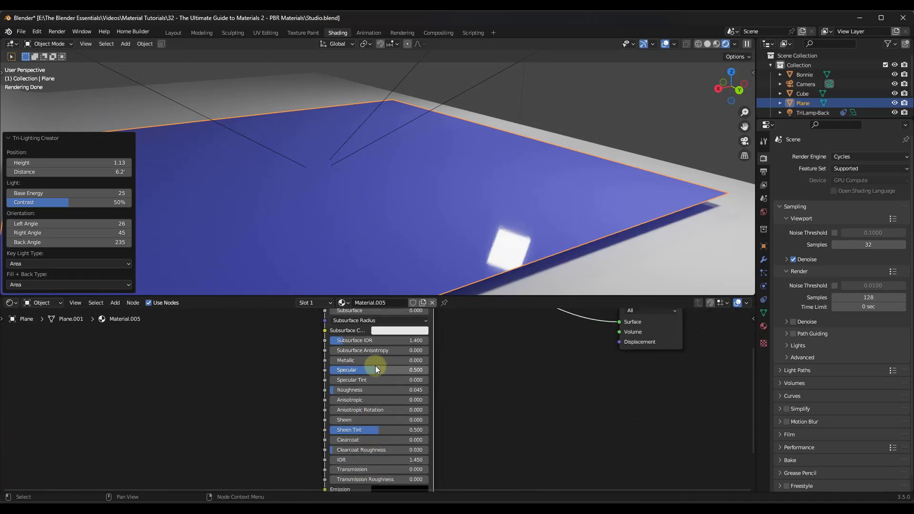
{"action": "scroll", "coordinate": [376, 380], "scroll_direction": "up", "scroll_amount": 2}
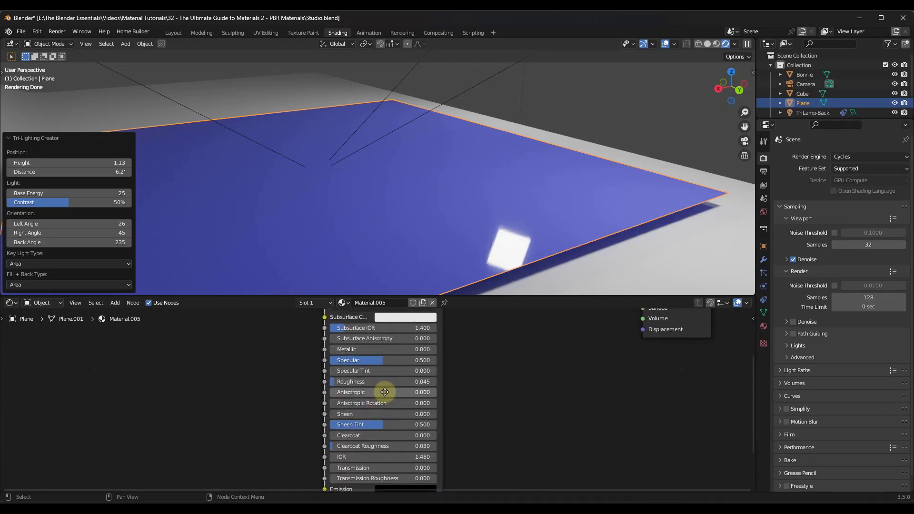
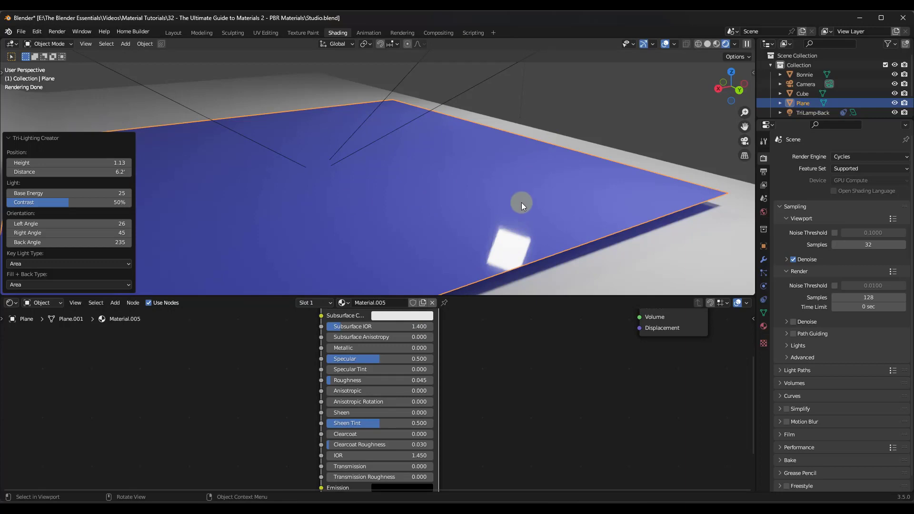
{"action": "left_click", "coordinate": [716, 43]}
{"action": "scroll", "coordinate": [537, 218], "scroll_direction": "down", "scroll_amount": 8}
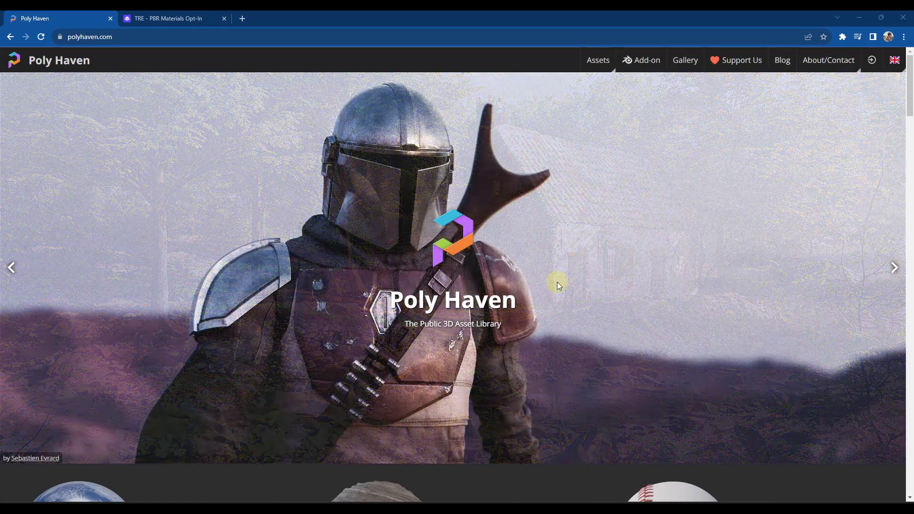
Switch to the Poly Haven site, open its Textures library and browse the available materials.
{"action": "left_click", "coordinate": [596, 64]}
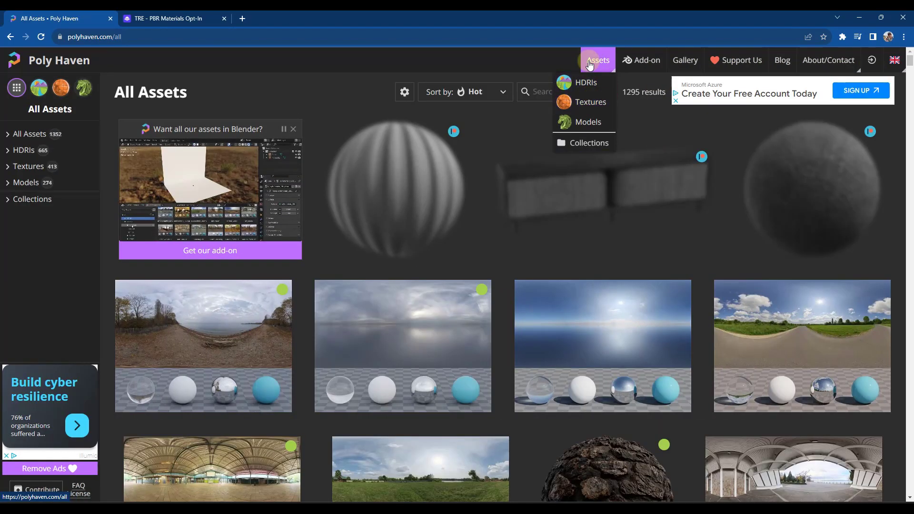
{"action": "left_click", "coordinate": [584, 108]}
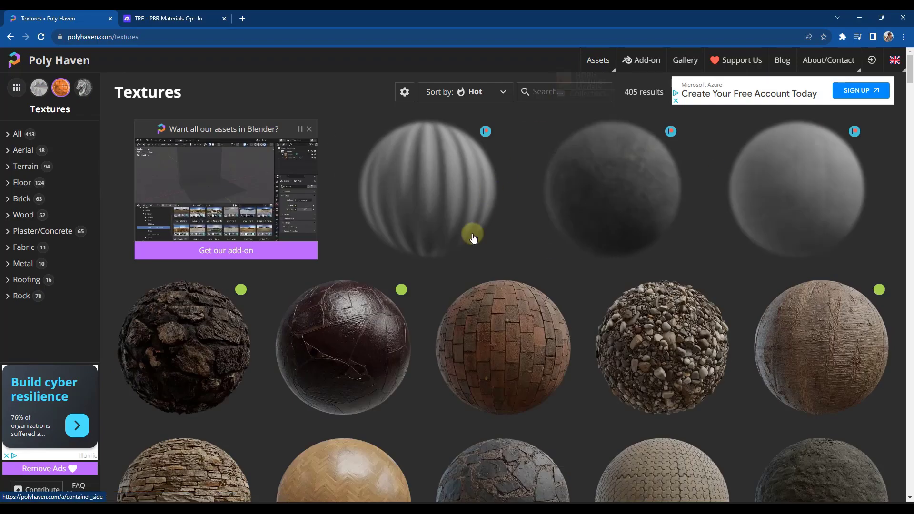
{"action": "scroll", "coordinate": [440, 305], "scroll_direction": "down", "scroll_amount": 8}
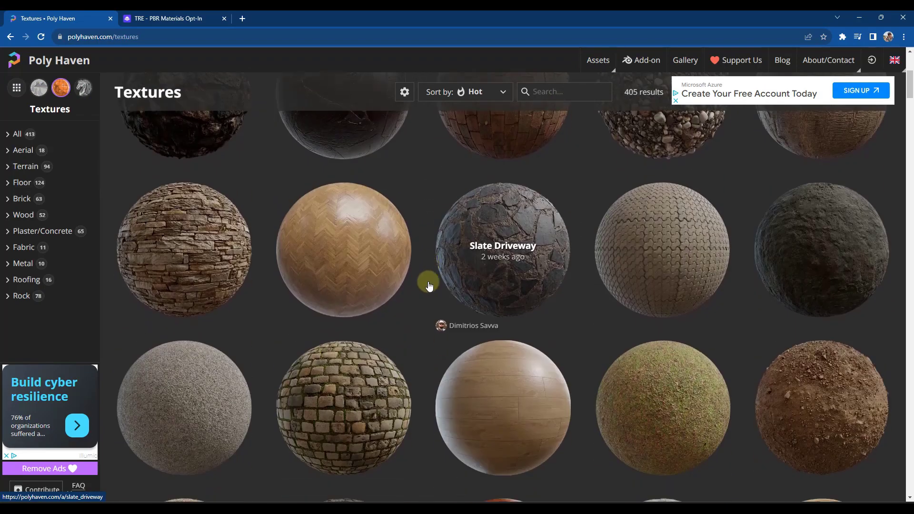
{"action": "scroll", "coordinate": [425, 283], "scroll_direction": "down", "scroll_amount": 5}
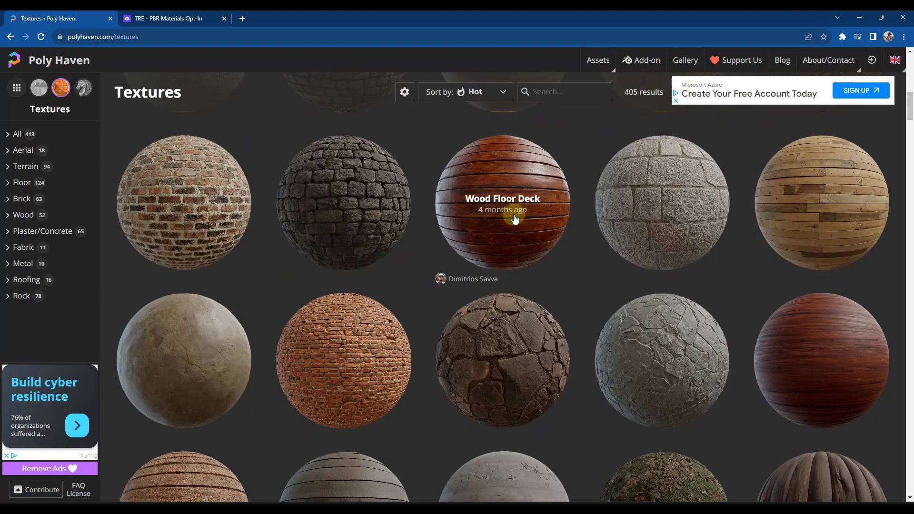
{"action": "scroll", "coordinate": [500, 210], "scroll_direction": "down", "scroll_amount": 10}
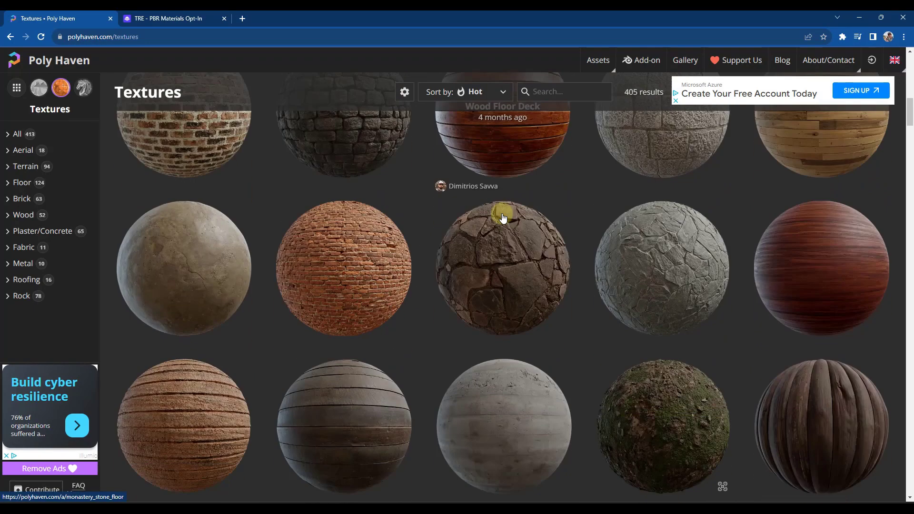
{"action": "scroll", "coordinate": [442, 262], "scroll_direction": "down", "scroll_amount": 5}
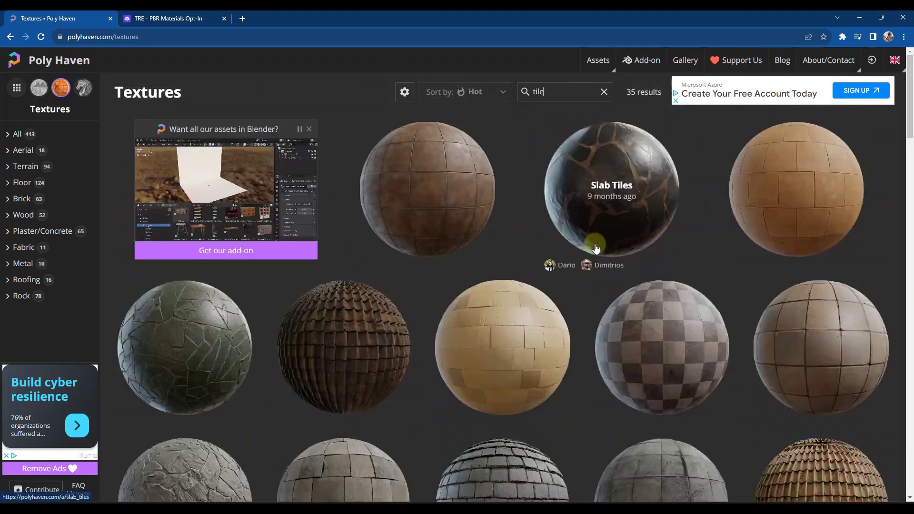
Search the Poly Haven textures for "tile", look through the matches and open the Tiled Floor 001 texture.
{"action": "scroll", "coordinate": [490, 226], "scroll_direction": "down", "scroll_amount": 10}
{"action": "scroll", "coordinate": [486, 231], "scroll_direction": "down", "scroll_amount": 4}
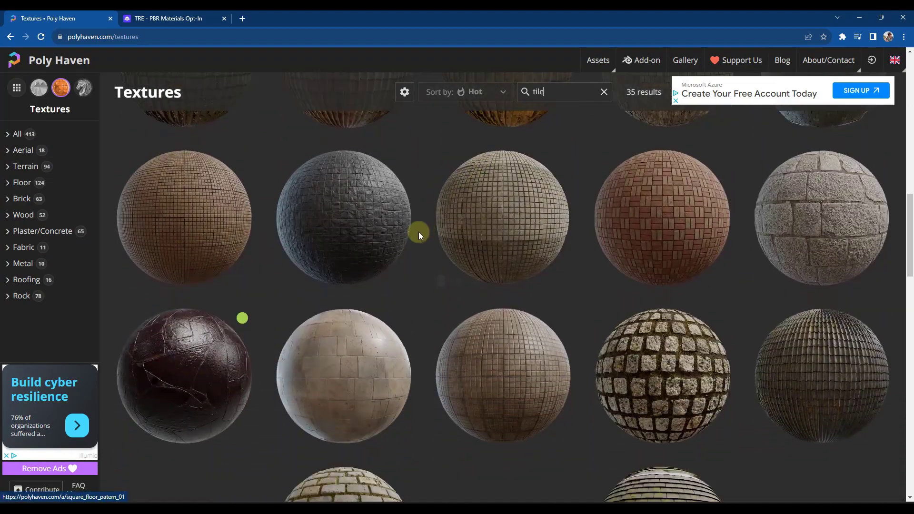
{"action": "scroll", "coordinate": [441, 296], "scroll_direction": "up", "scroll_amount": 4}
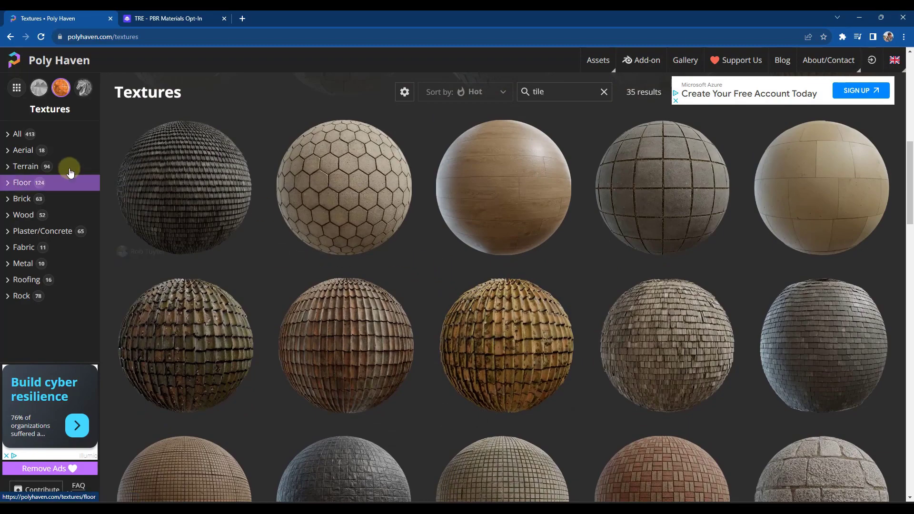
{"action": "left_click", "coordinate": [17, 134]}
{"action": "scroll", "coordinate": [412, 269], "scroll_direction": "down", "scroll_amount": 1}
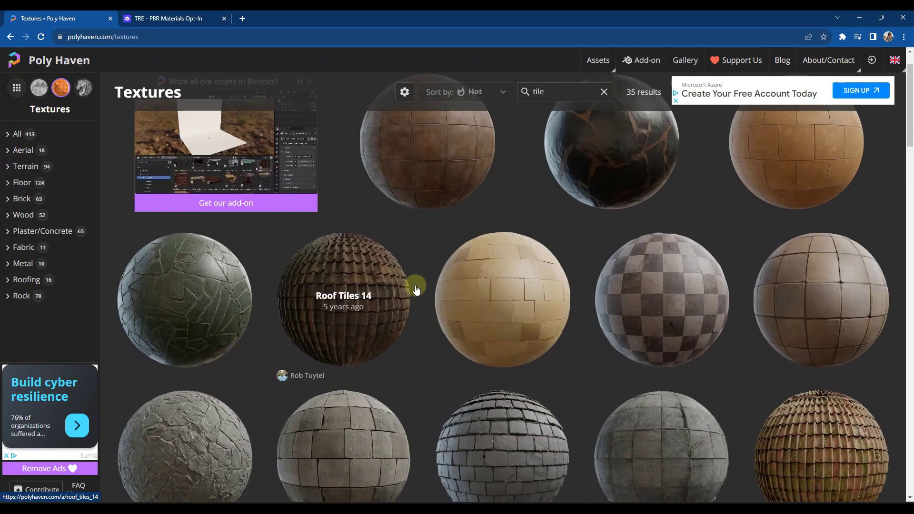
{"action": "scroll", "coordinate": [414, 286], "scroll_direction": "up", "scroll_amount": 1}
{"action": "left_click", "coordinate": [444, 166]}
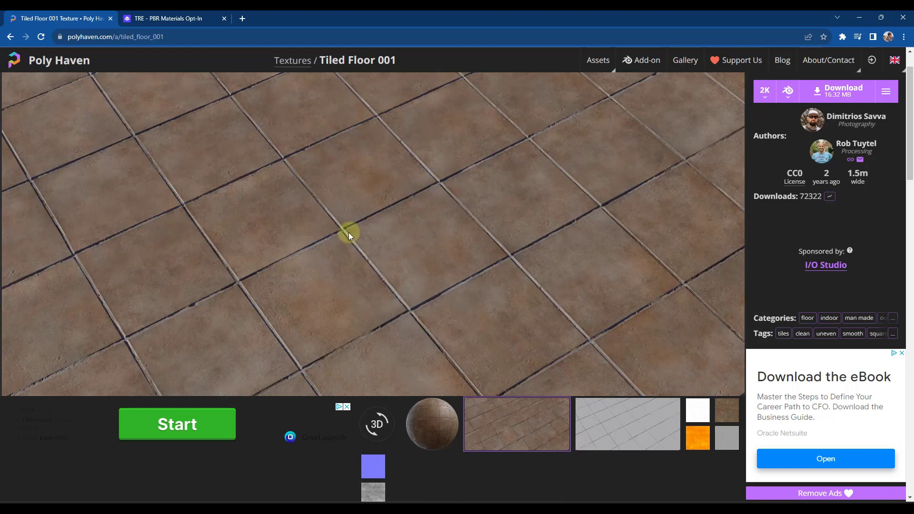
Preview Tiled Floor 001's clay and textured renders, its normal map up close, and its roughness map.
{"action": "left_click", "coordinate": [607, 429]}
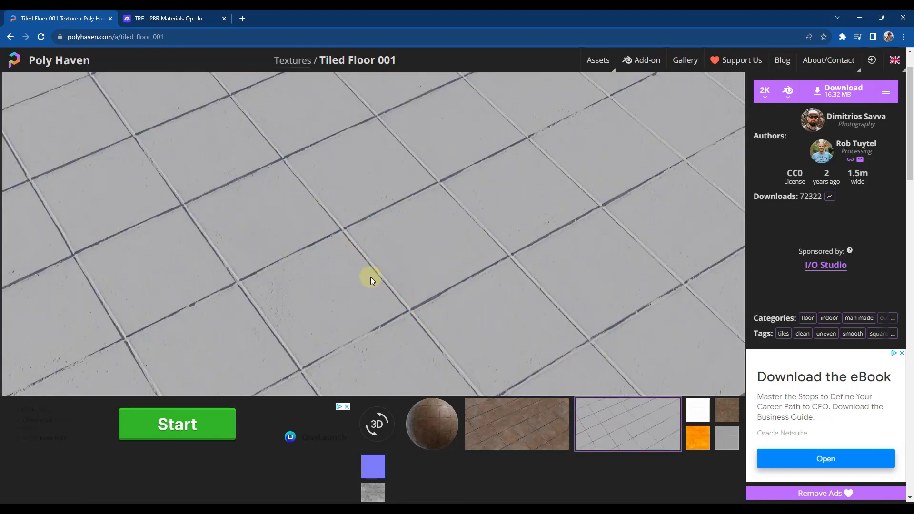
{"action": "left_click", "coordinate": [516, 427]}
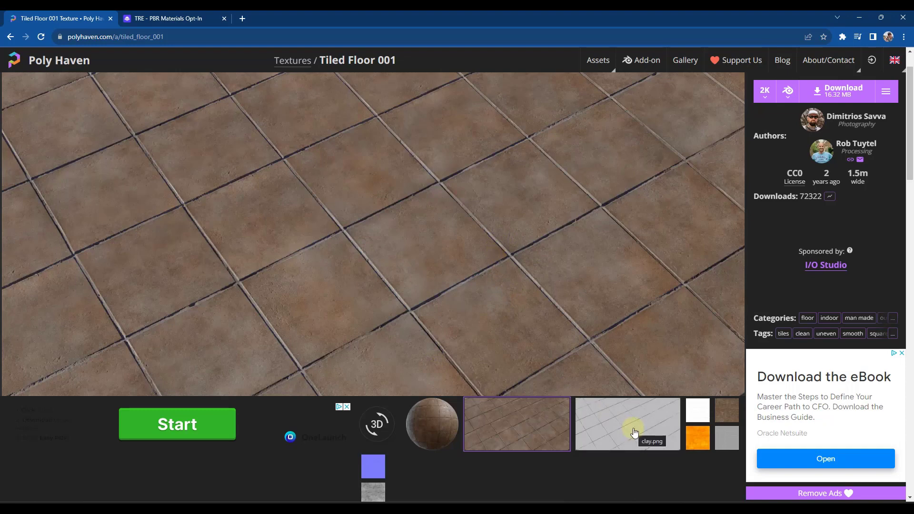
{"action": "left_click", "coordinate": [380, 469]}
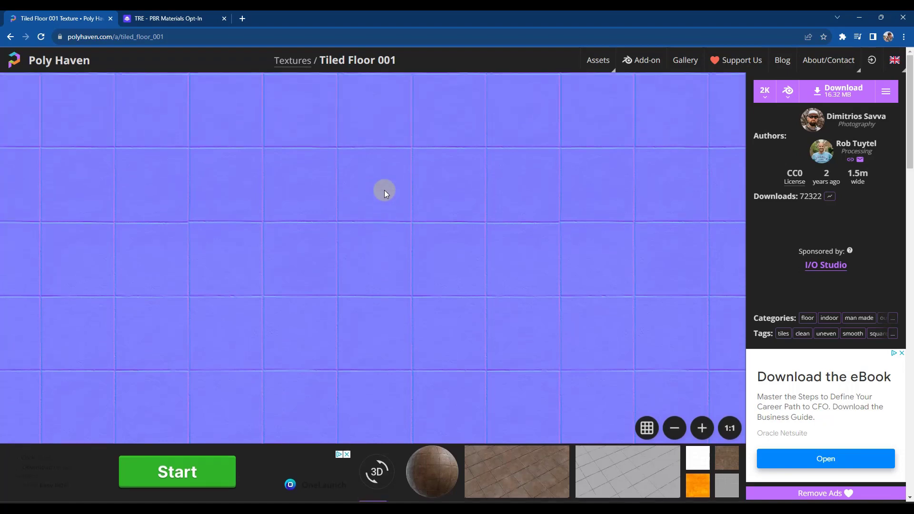
{"action": "left_click", "coordinate": [702, 381]}
{"action": "left_click", "coordinate": [702, 381]}
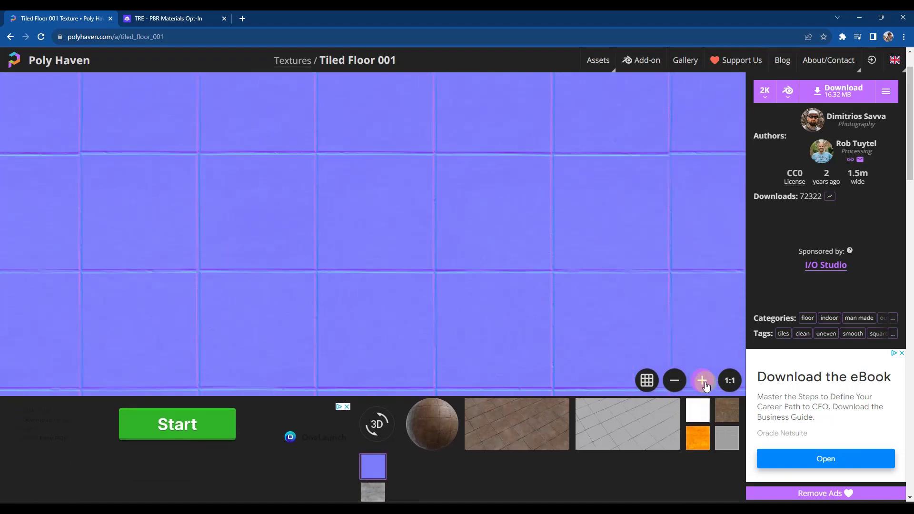
{"action": "left_click", "coordinate": [703, 381]}
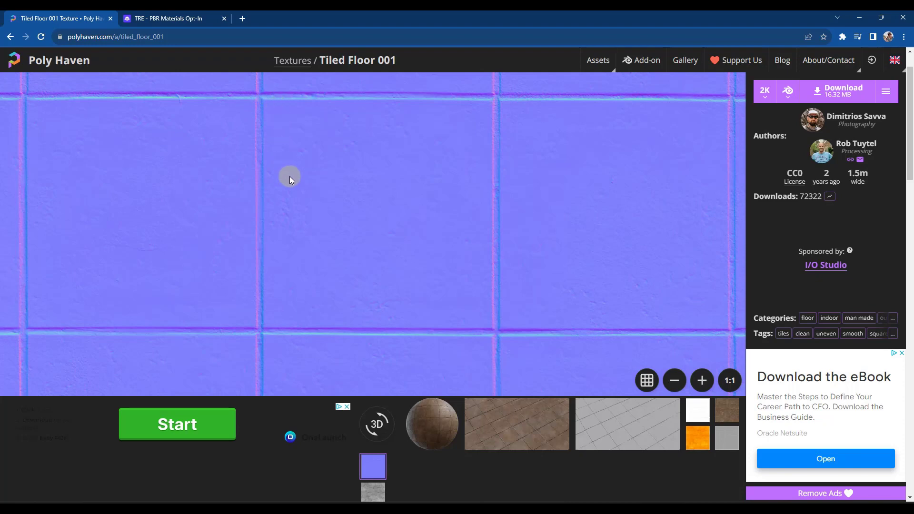
{"action": "left_click", "coordinate": [375, 492]}
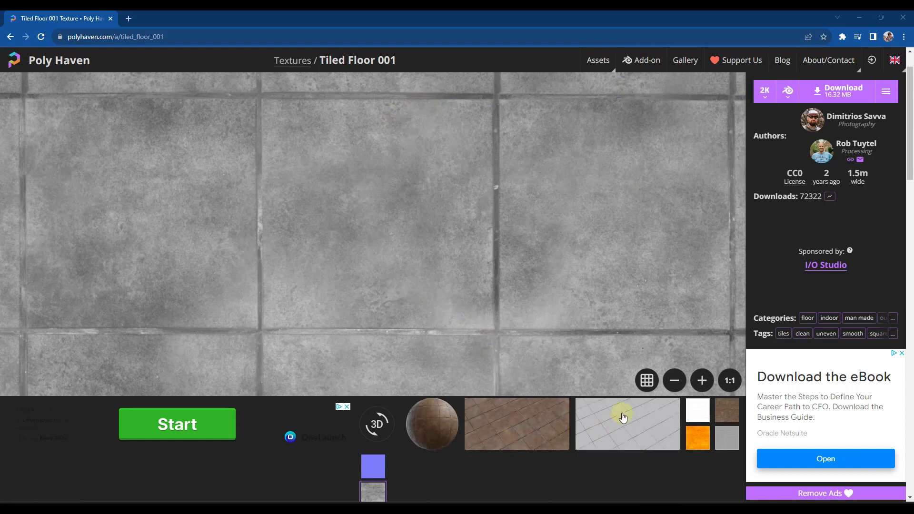
Download Tiled Floor 001 in the Blender format at 2K resolution, checking the individual map downloads first.
{"action": "left_click", "coordinate": [765, 90]}
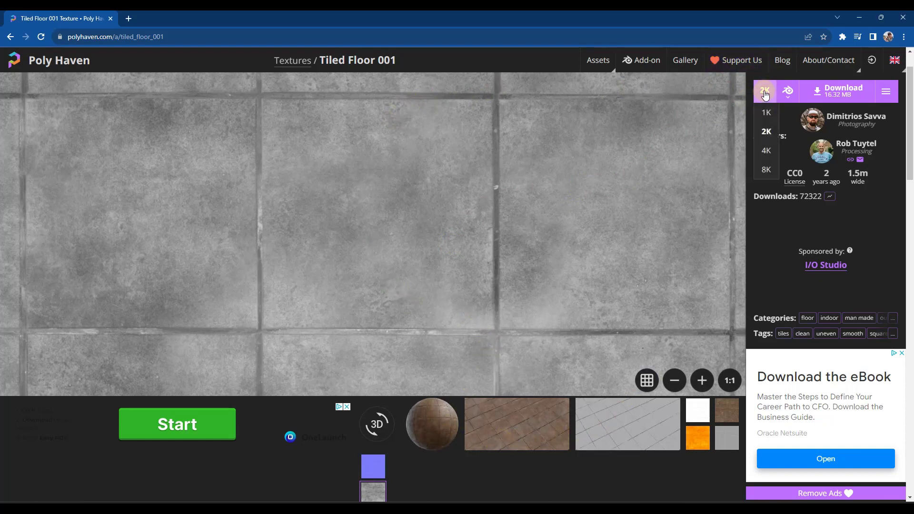
{"action": "left_click", "coordinate": [762, 133]}
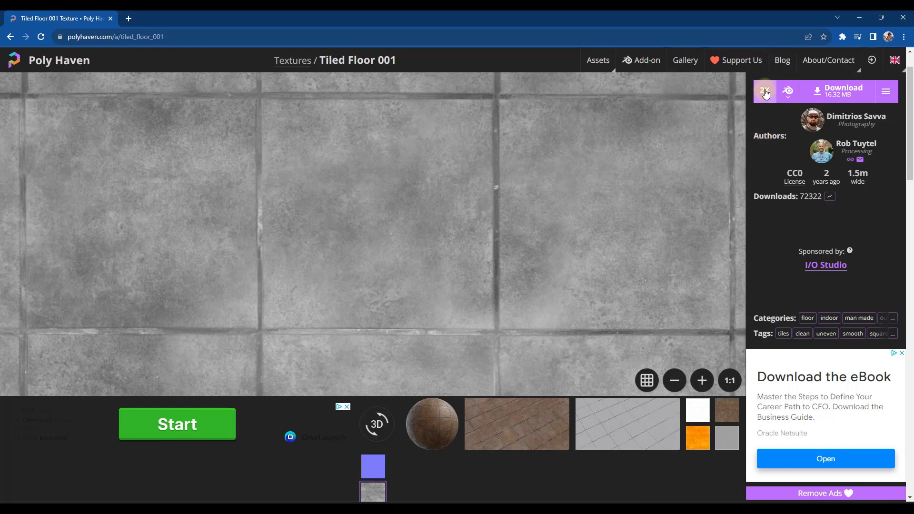
{"action": "left_click", "coordinate": [885, 94]}
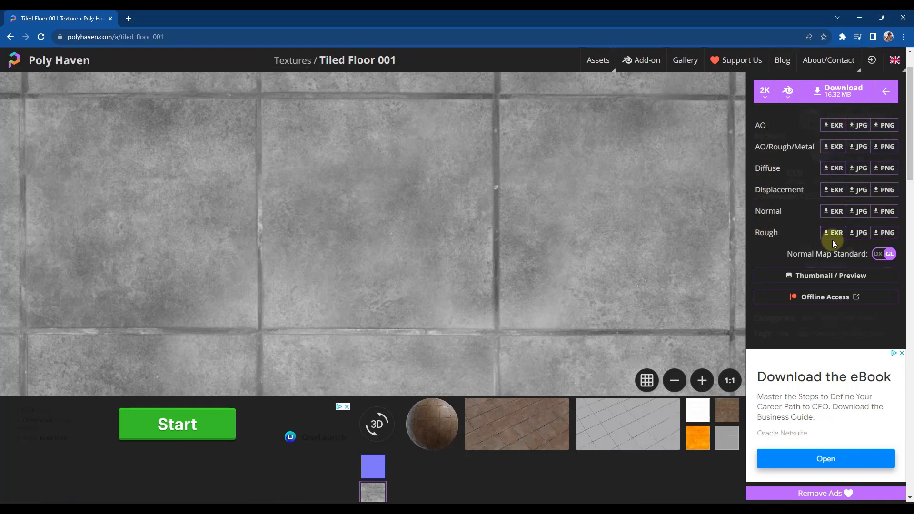
{"action": "left_click", "coordinate": [840, 93]}
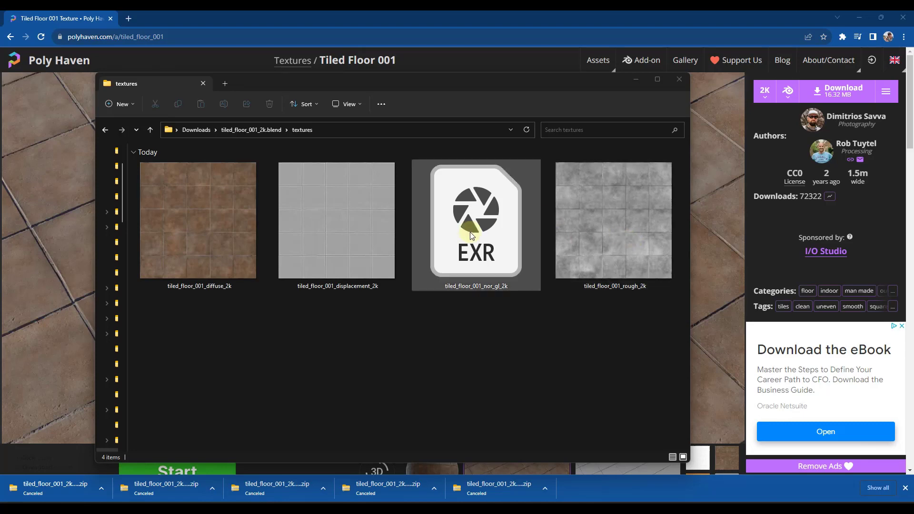
Open the downloaded tiled_floor_001_diffuse_2k image from the textures folder and examine the tile color detail up close.
{"action": "left_click", "coordinate": [194, 202]}
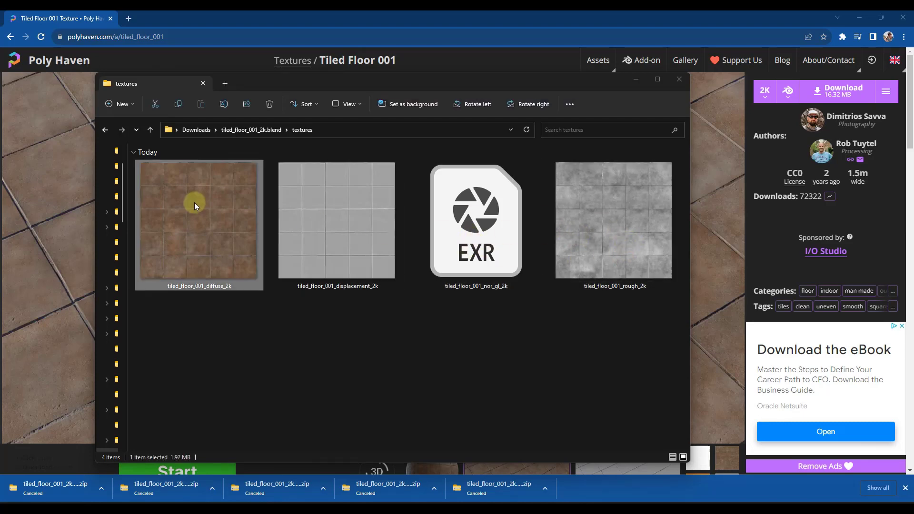
{"action": "key", "text": "Return"}
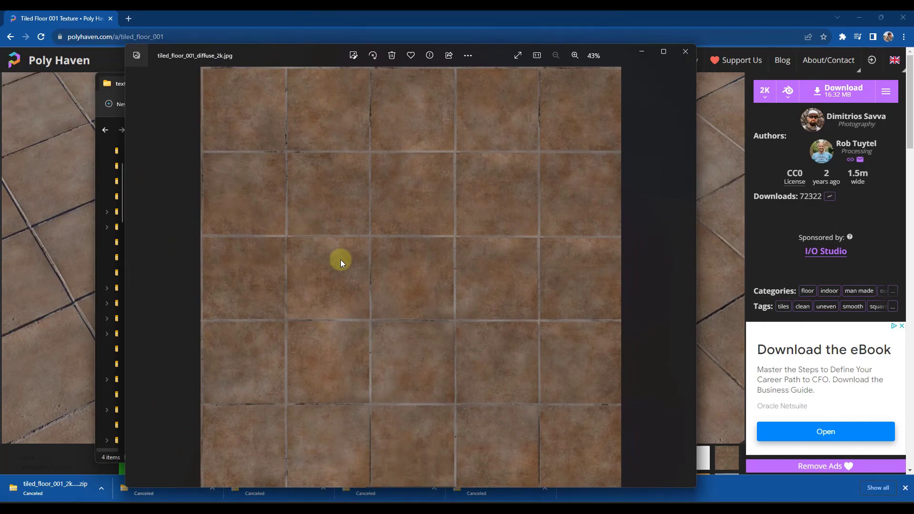
{"action": "scroll", "coordinate": [333, 183], "scroll_direction": "up", "scroll_amount": 4}
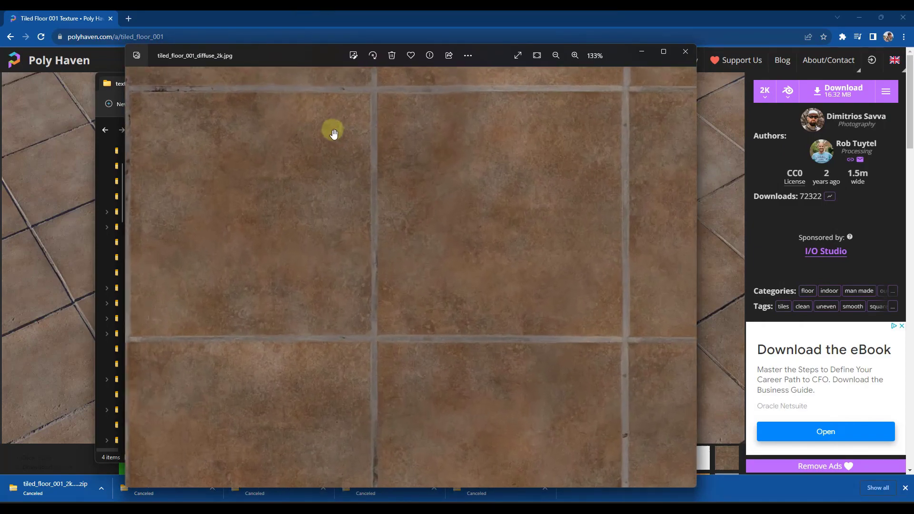
{"action": "scroll", "coordinate": [552, 335], "scroll_direction": "down", "scroll_amount": 1}
{"action": "scroll", "coordinate": [551, 334], "scroll_direction": "down", "scroll_amount": 5}
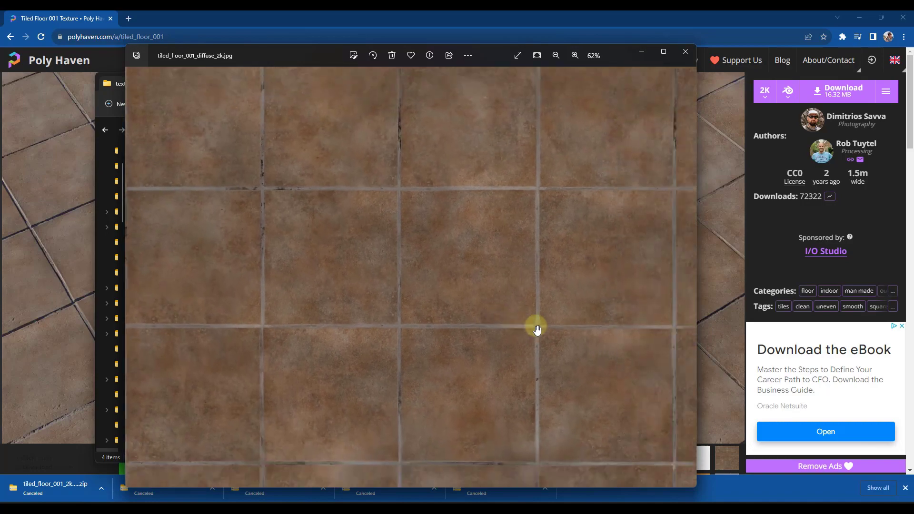
{"action": "scroll", "coordinate": [485, 299], "scroll_direction": "down", "scroll_amount": 1}
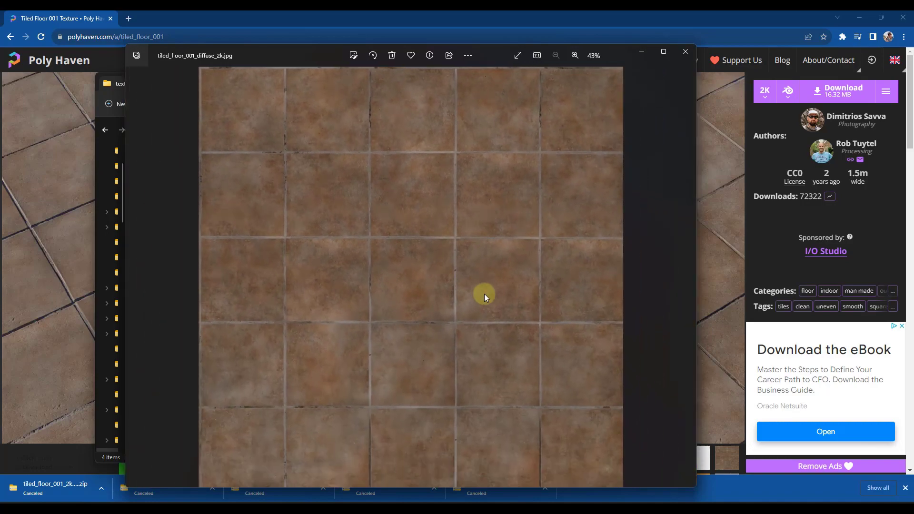
View the tiled_floor_001_displacement_2k image, and examine the grout lines and tile surfaces in tiled_floor_001_rough_2k.
{"action": "key", "text": "Right"}
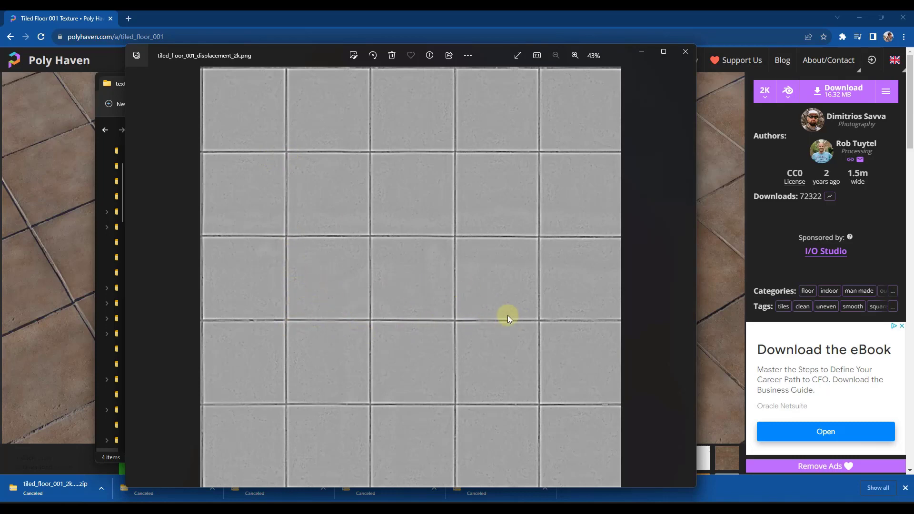
{"action": "scroll", "coordinate": [280, 278], "scroll_direction": "up", "scroll_amount": 2}
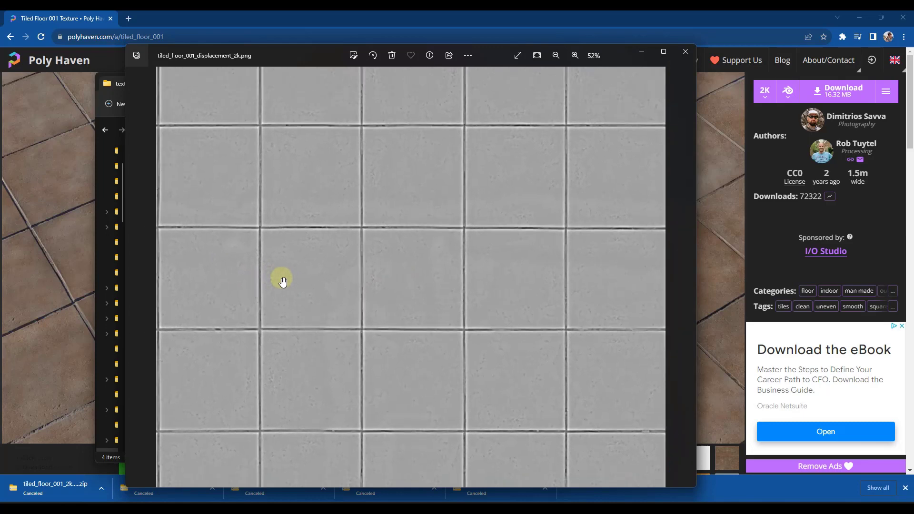
{"action": "key", "text": "Left"}
{"action": "key", "text": "Left"}
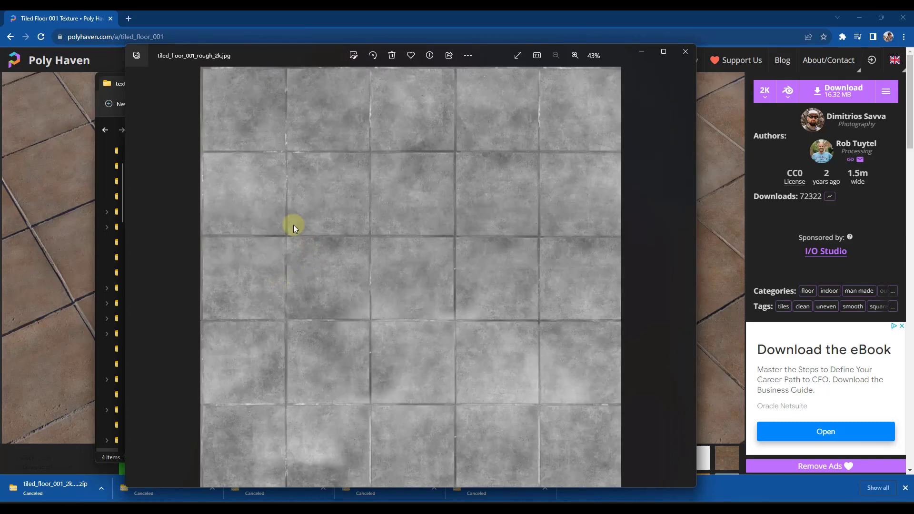
{"action": "scroll", "coordinate": [273, 146], "scroll_direction": "up", "scroll_amount": 3}
{"action": "scroll", "coordinate": [273, 146], "scroll_direction": "up", "scroll_amount": 8}
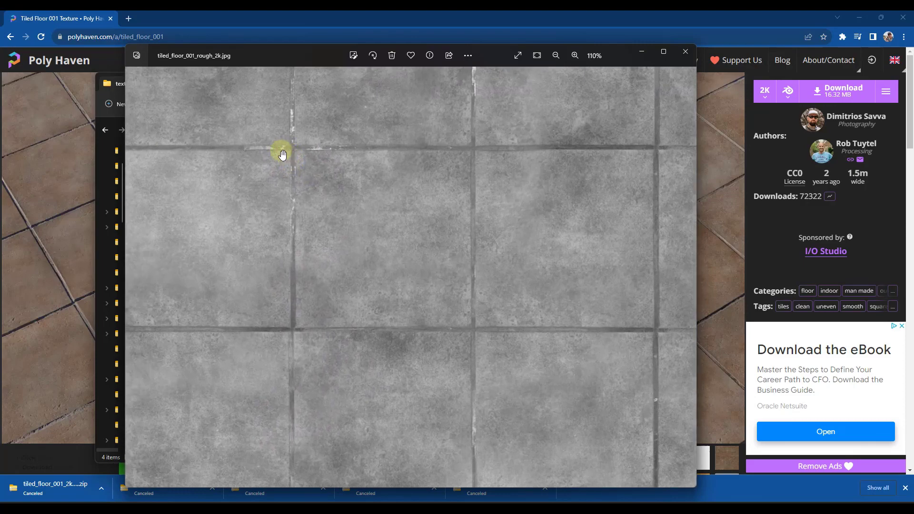
{"action": "scroll", "coordinate": [281, 154], "scroll_direction": "up", "scroll_amount": 2}
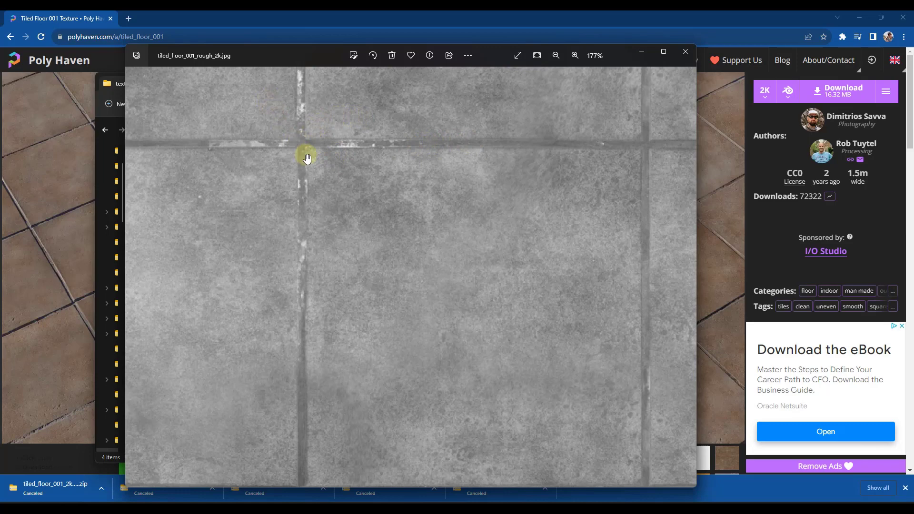
{"action": "scroll", "coordinate": [322, 164], "scroll_direction": "down", "scroll_amount": 5}
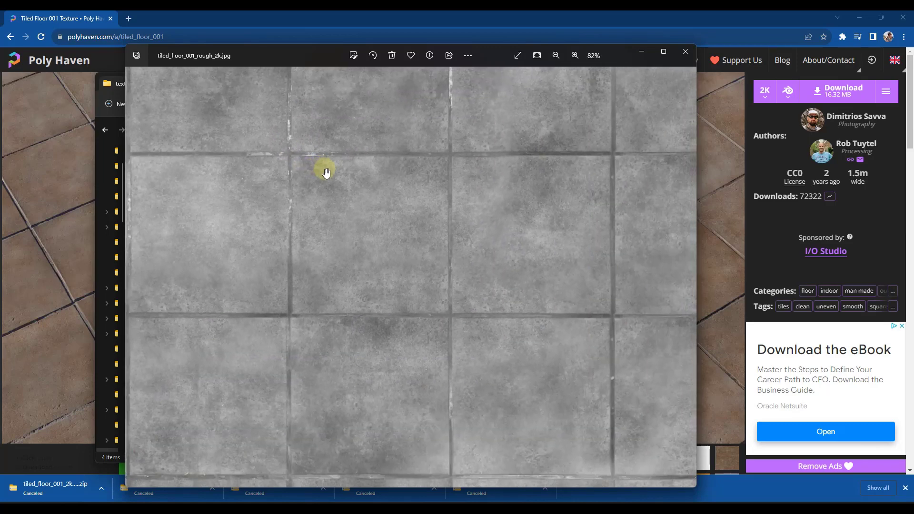
{"action": "scroll", "coordinate": [343, 208], "scroll_direction": "down", "scroll_amount": 2}
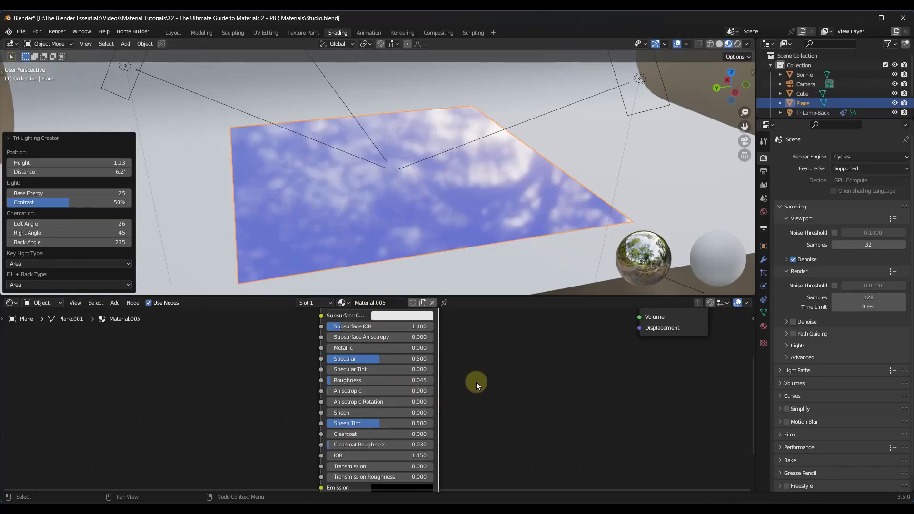
Switch to Blender and frame the plane material's complete Principled BSDF and Material Output nodes in the Shader Editor.
{"action": "scroll", "coordinate": [476, 380], "scroll_direction": "down", "scroll_amount": 3}
{"action": "middle_click_drag", "start_coordinate": [476, 369], "coordinate": [425, 383]}
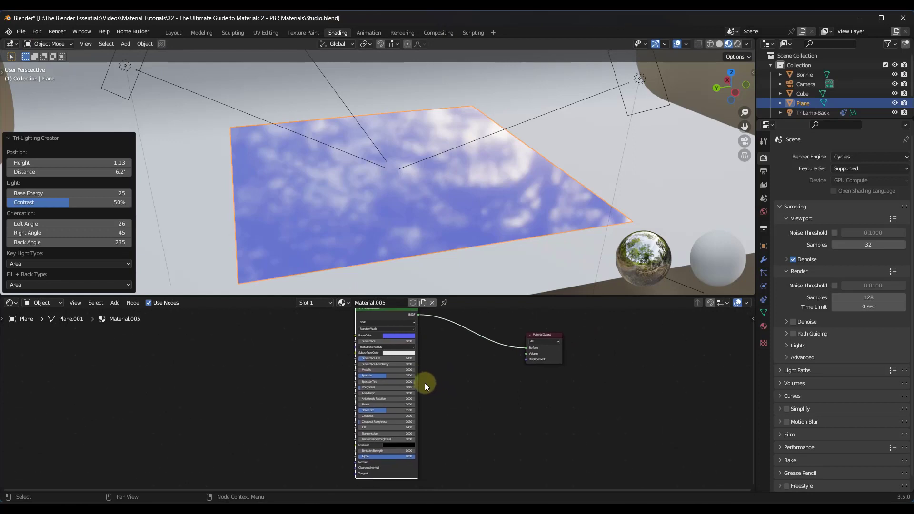
{"action": "scroll", "coordinate": [322, 357], "scroll_direction": "up", "scroll_amount": 1}
{"action": "scroll", "coordinate": [324, 353], "scroll_direction": "down", "scroll_amount": 1}
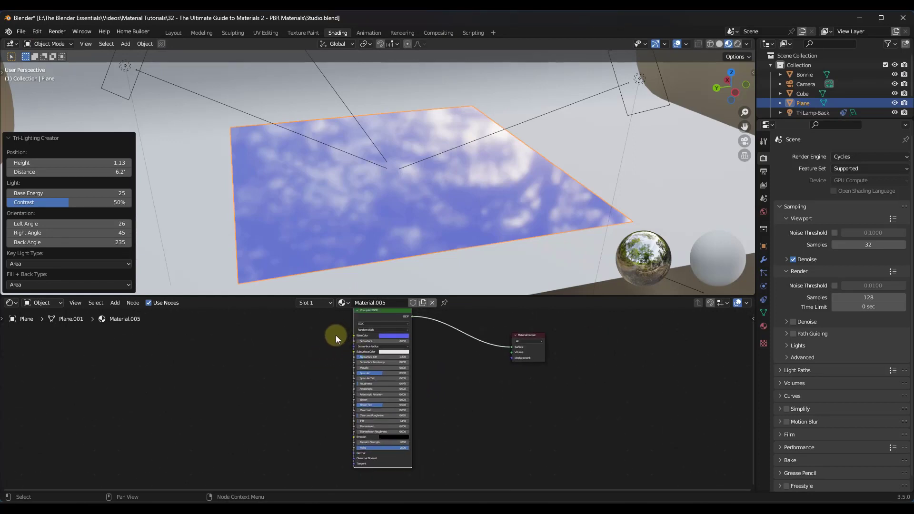
Add an Image Texture node beside the Principled BSDF, on its input side.
{"action": "middle_click_drag", "start_coordinate": [336, 335], "coordinate": [335, 346]}
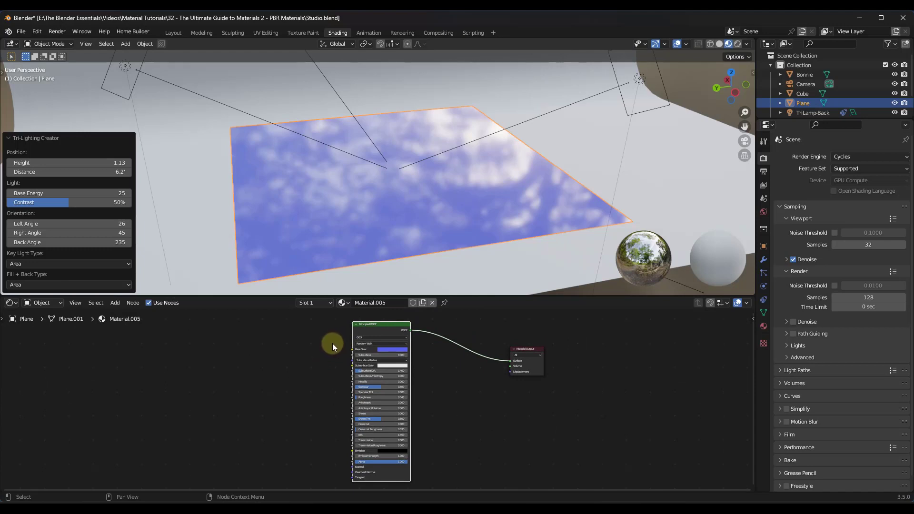
{"action": "scroll", "coordinate": [330, 343], "scroll_direction": "up", "scroll_amount": 2}
{"action": "scroll", "coordinate": [327, 348], "scroll_direction": "up", "scroll_amount": 1}
{"action": "middle_click_drag", "start_coordinate": [328, 347], "coordinate": [401, 354]}
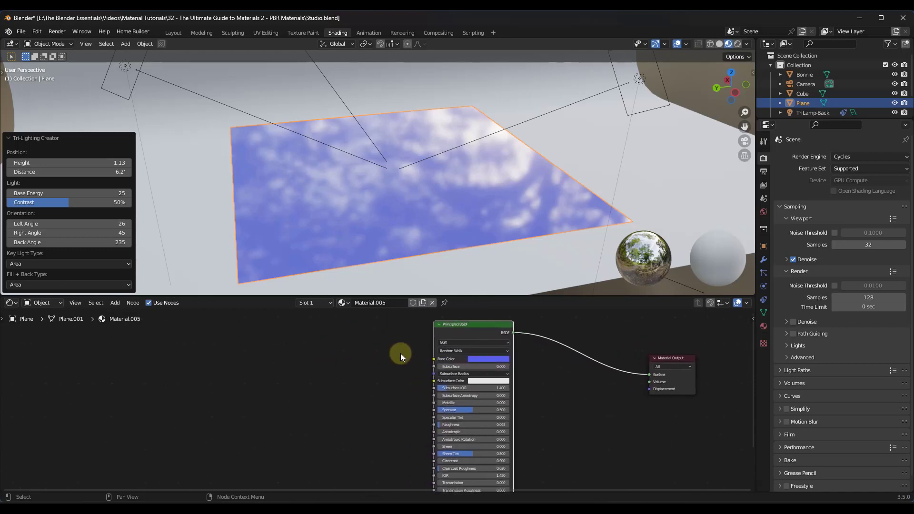
{"action": "key", "text": "shift+a"}
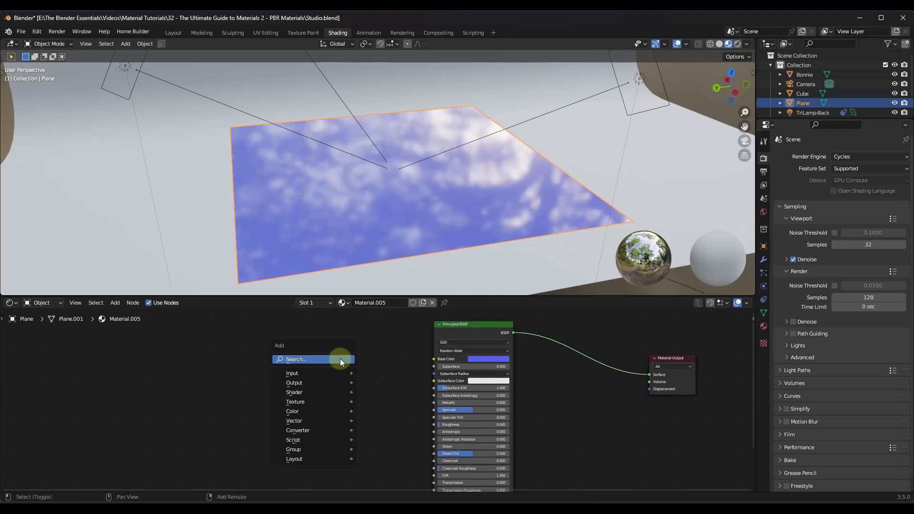
{"action": "type", "text": "im"}
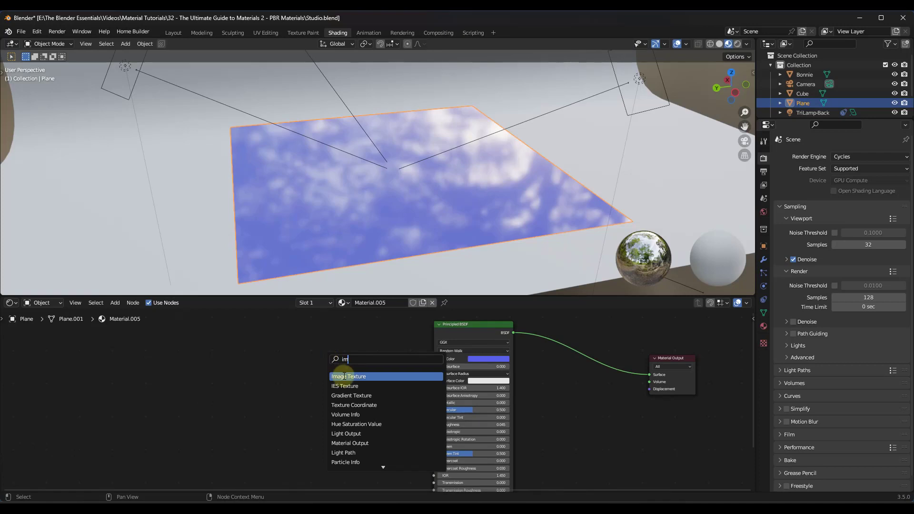
{"action": "left_click", "coordinate": [340, 376]}
{"action": "left_click", "coordinate": [259, 362]}
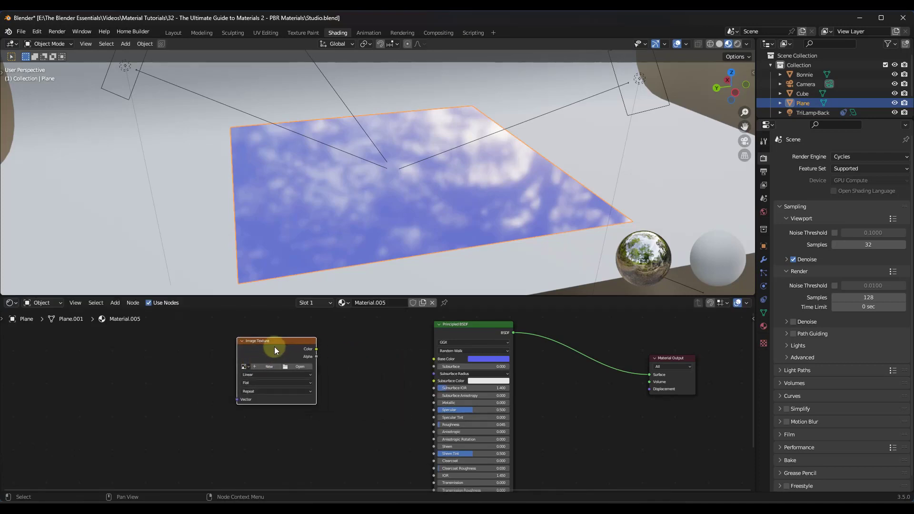
Connect the Image Texture node's Color output to the Principled BSDF's Base Color and check the plane's surface.
{"action": "scroll", "coordinate": [264, 350], "scroll_direction": "up", "scroll_amount": 4}
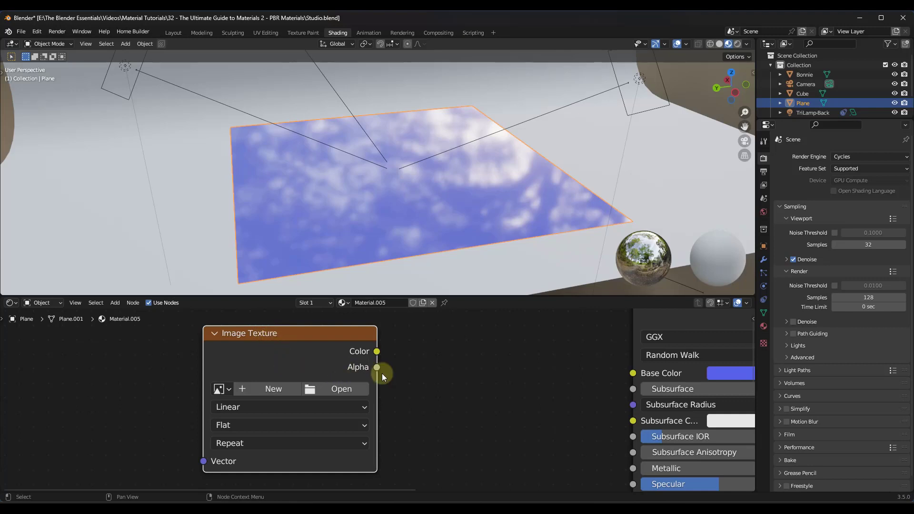
{"action": "scroll", "coordinate": [276, 361], "scroll_direction": "down", "scroll_amount": 2}
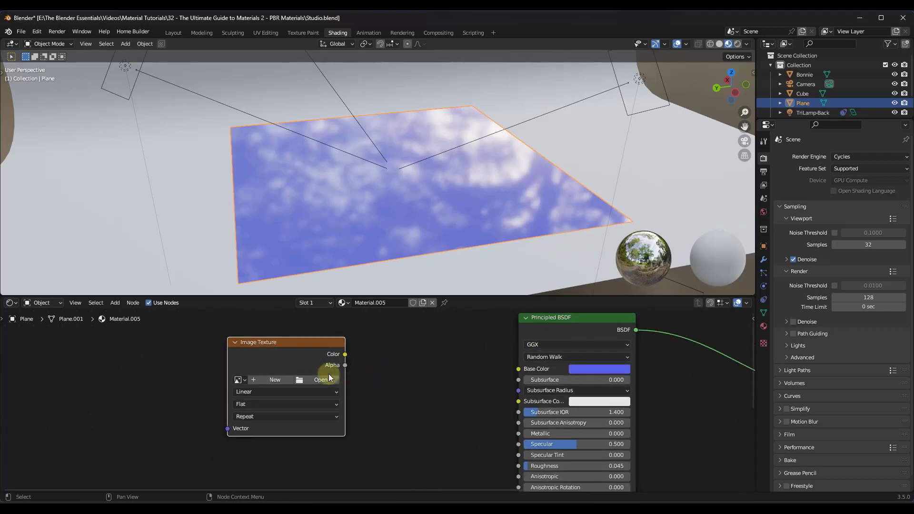
{"action": "mouse_move", "coordinate": [280, 350]}
{"action": "left_mouse_down"}
{"action": "mouse_move", "coordinate": [307, 349]}
{"action": "mouse_move", "coordinate": [298, 348]}
{"action": "left_mouse_up"}
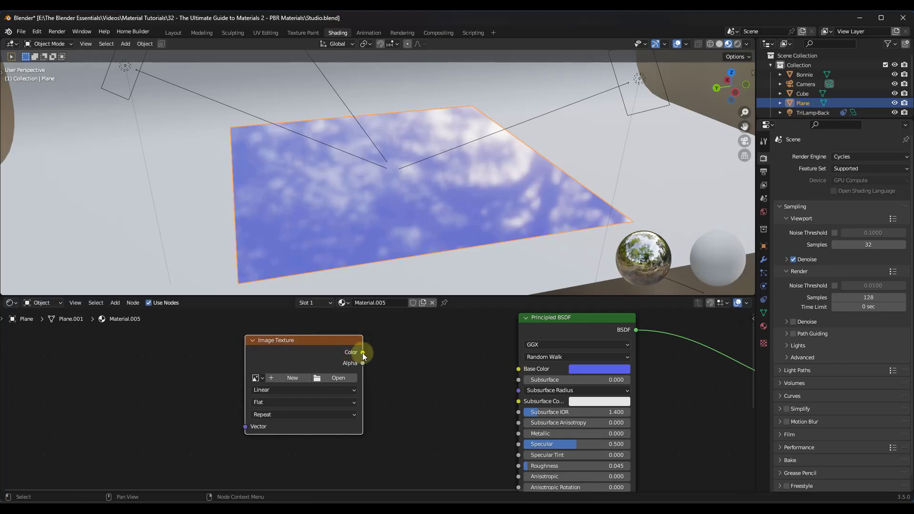
{"action": "left_click_drag", "start_coordinate": [362, 353], "coordinate": [518, 369]}
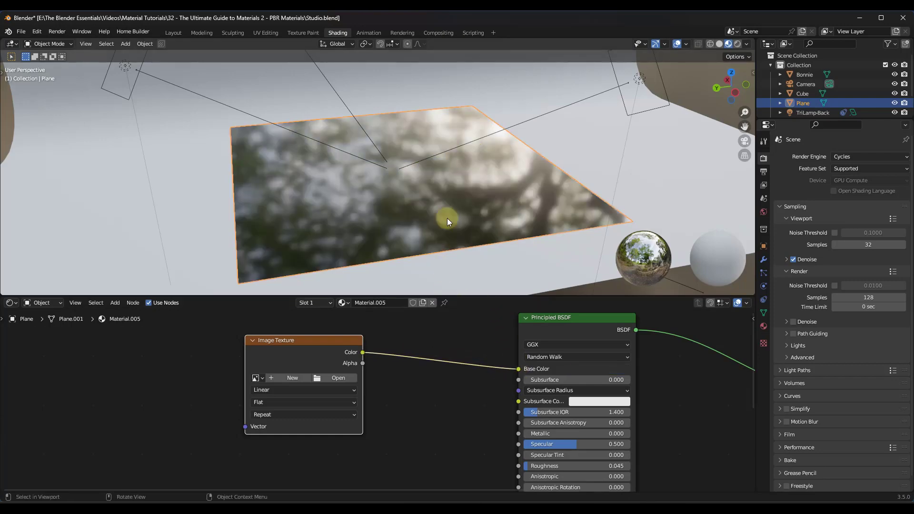
{"action": "middle_click_drag", "start_coordinate": [433, 138], "coordinate": [538, 230]}
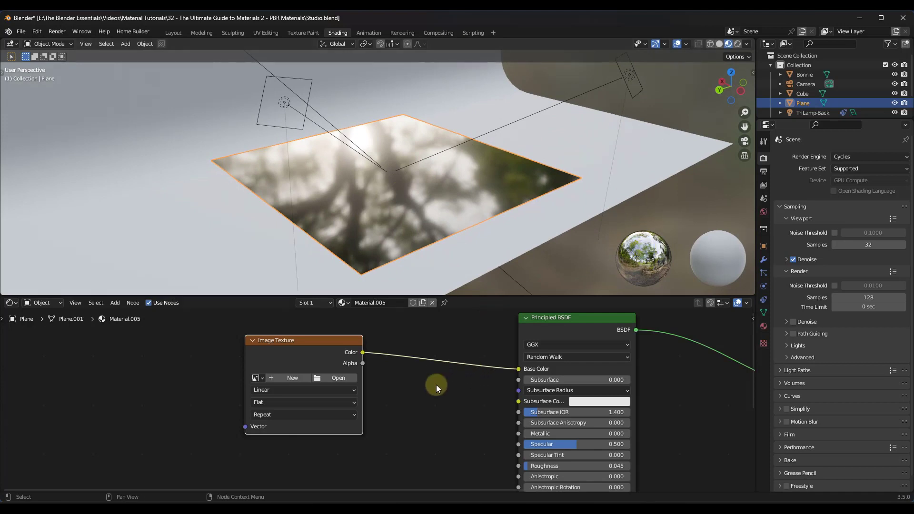
Load tiled_floor_001_diffuse_2k.jpg into the Image Texture node feeding Base Color.
{"action": "scroll", "coordinate": [433, 381], "scroll_direction": "down", "scroll_amount": 1}
{"action": "middle_click_drag", "start_coordinate": [447, 382], "coordinate": [398, 370]}
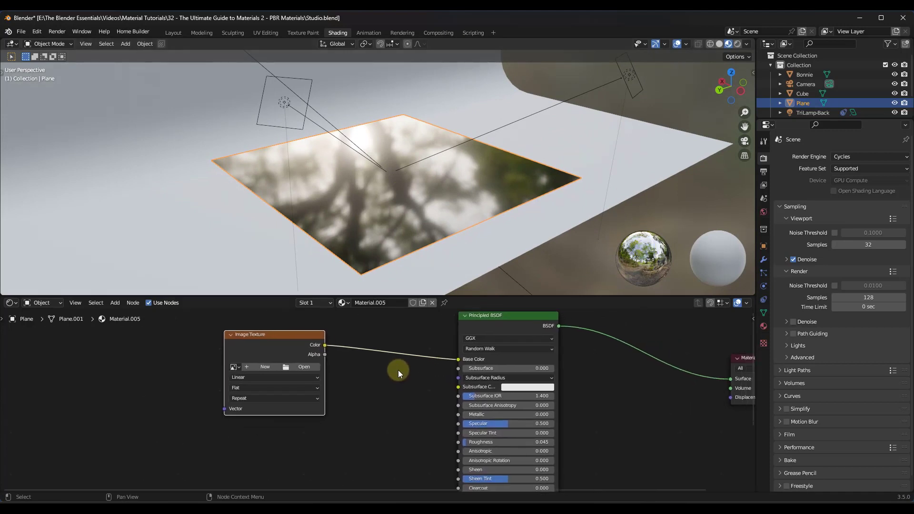
{"action": "scroll", "coordinate": [289, 368], "scroll_direction": "up", "scroll_amount": 2}
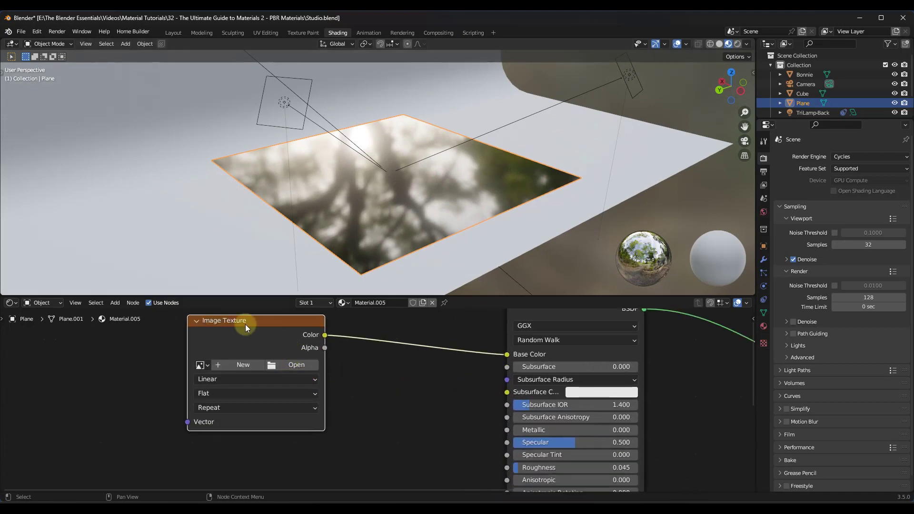
{"action": "left_click_drag", "start_coordinate": [241, 324], "coordinate": [251, 326]}
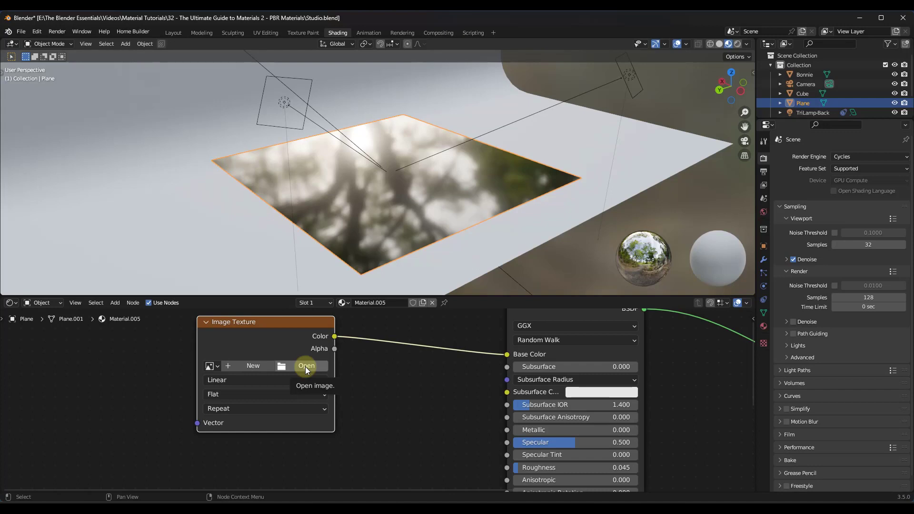
{"action": "left_click", "coordinate": [307, 367]}
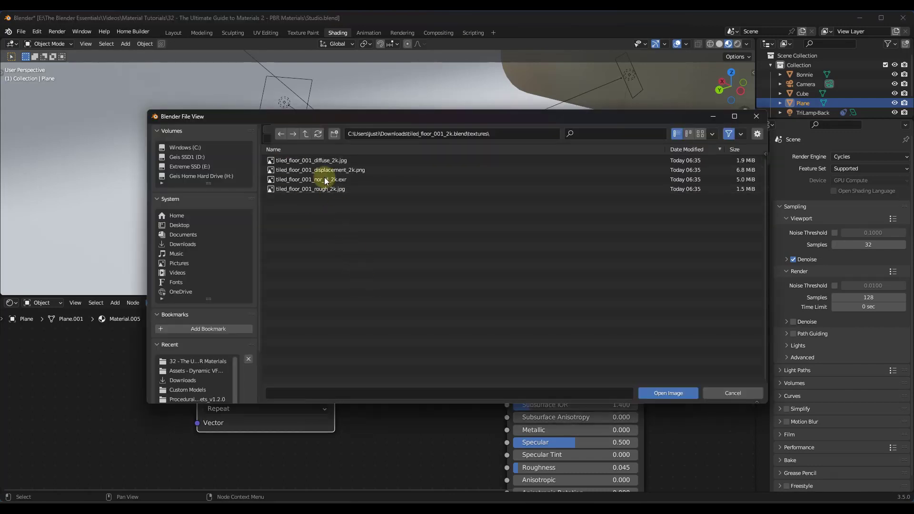
{"action": "double_click", "coordinate": [316, 161]}
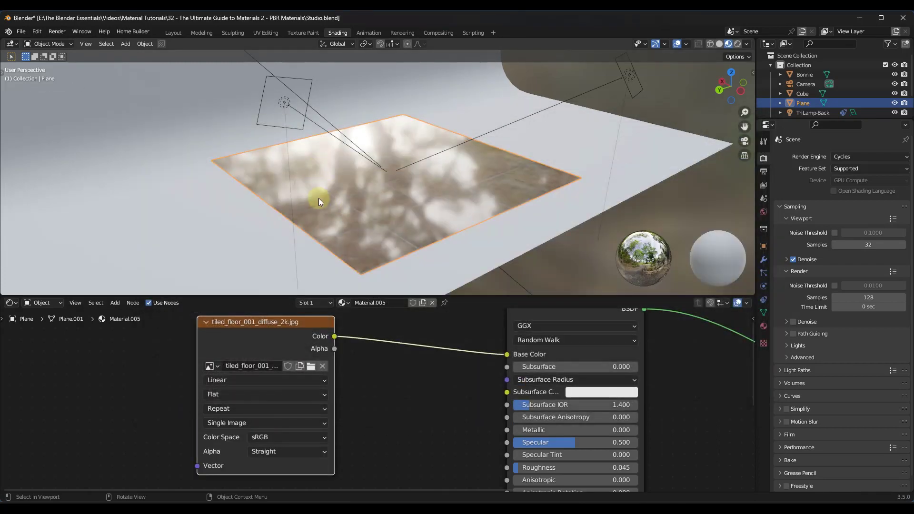
Examine the tiles up close and raise the Principled BSDF's Roughness to 0.495.
{"action": "middle_click_drag", "start_coordinate": [319, 198], "coordinate": [441, 185]}
{"action": "scroll", "coordinate": [383, 197], "scroll_direction": "up", "scroll_amount": 5}
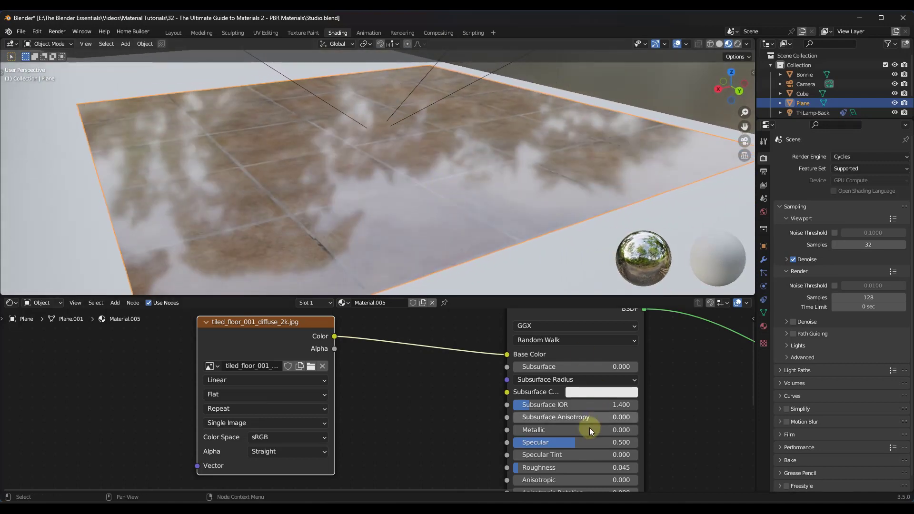
{"action": "left_click_drag", "start_coordinate": [527, 468], "coordinate": [359, 241]}
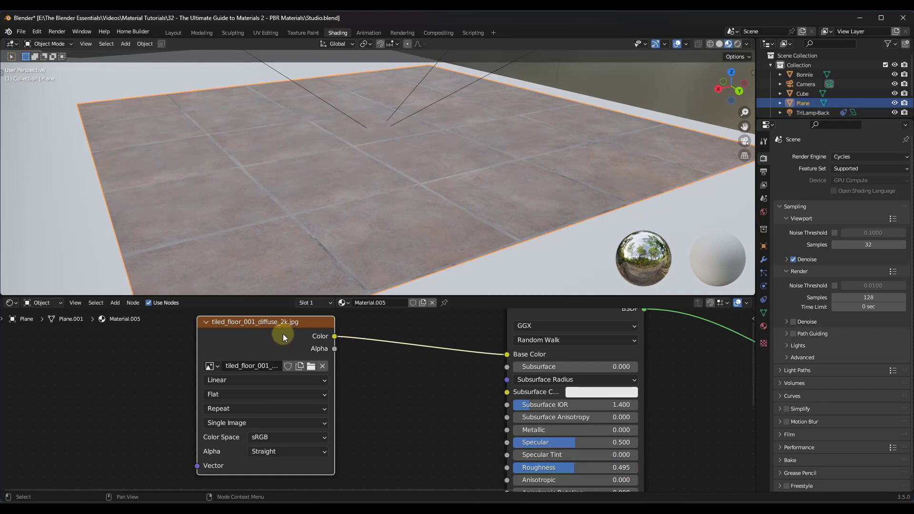
Move the diffuse texture node up and away from the Principled BSDF, and add a second Image Texture node below it.
{"action": "scroll", "coordinate": [355, 379], "scroll_direction": "down", "scroll_amount": 2}
{"action": "middle_click_drag", "start_coordinate": [355, 379], "coordinate": [350, 373]}
{"action": "scroll", "coordinate": [333, 362], "scroll_direction": "down", "scroll_amount": 1}
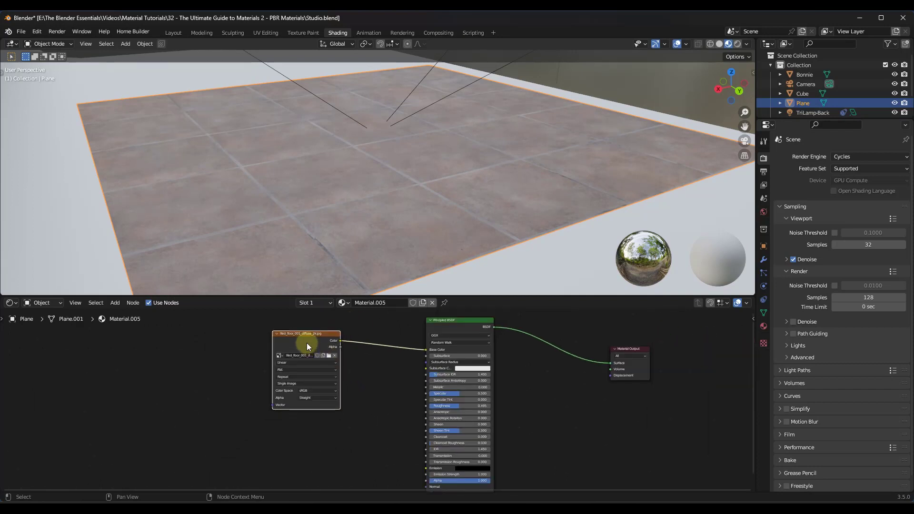
{"action": "left_click_drag", "start_coordinate": [306, 342], "coordinate": [241, 322]}
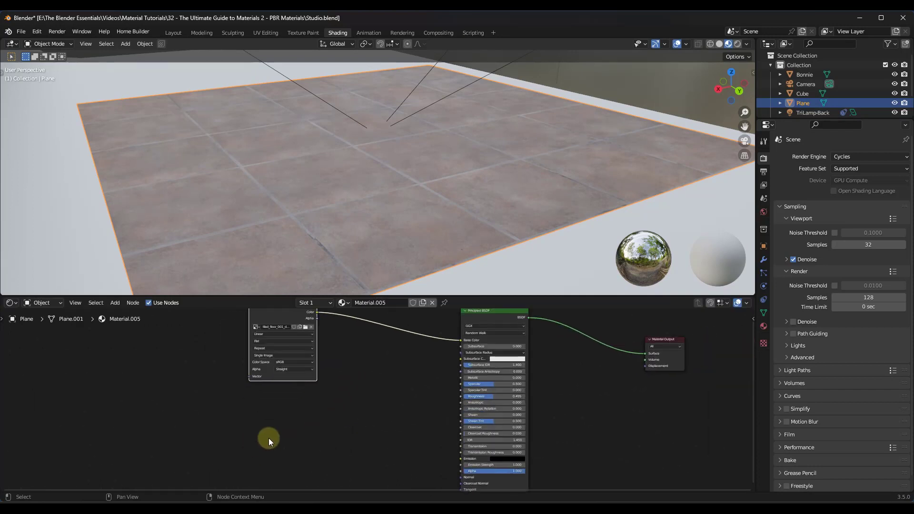
{"action": "key", "text": "shift+a"}
{"action": "type", "text": "image"}
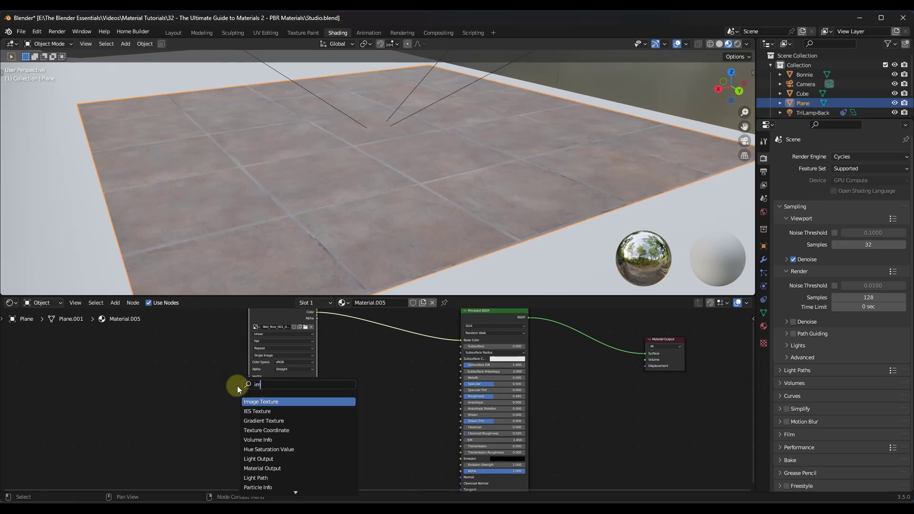
{"action": "left_click", "coordinate": [261, 401]}
{"action": "left_click", "coordinate": [275, 413]}
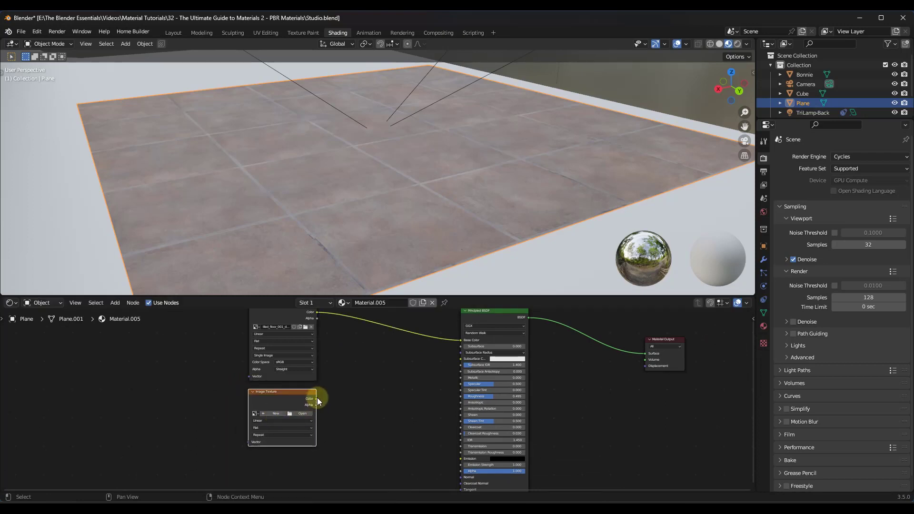
Connect the second Image Texture's Color to Roughness, load tiled_floor_001_rough_2k.jpg from the textures folder, and inspect the plane's reflections.
{"action": "left_click_drag", "start_coordinate": [316, 399], "coordinate": [461, 397]}
{"action": "scroll", "coordinate": [304, 416], "scroll_direction": "up", "scroll_amount": 4}
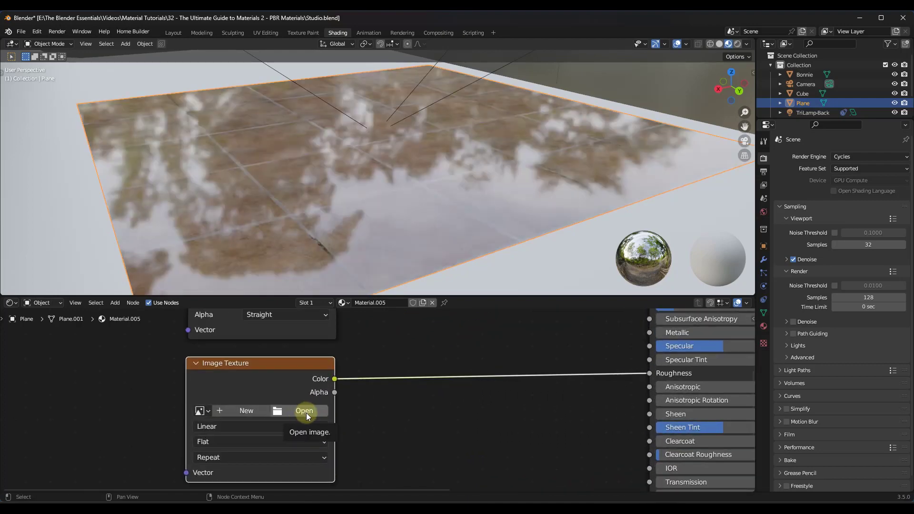
{"action": "left_click", "coordinate": [305, 412]}
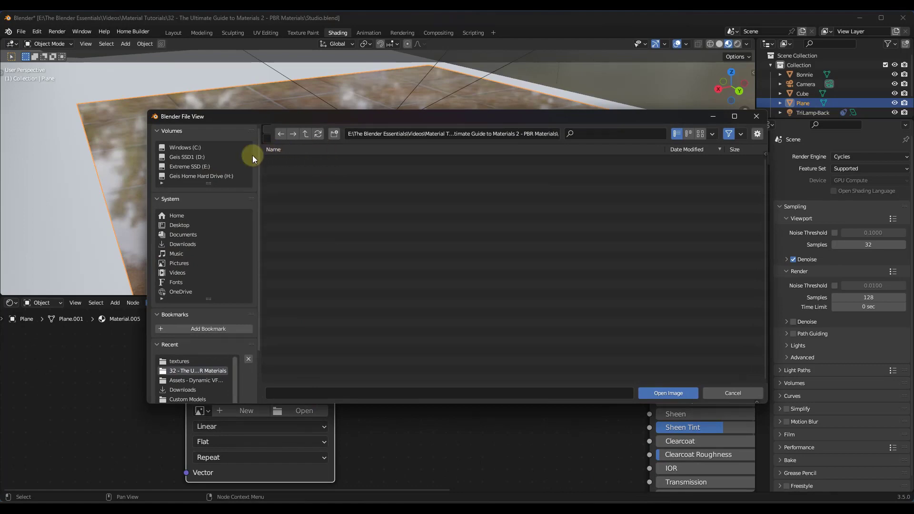
{"action": "left_click", "coordinate": [179, 361]}
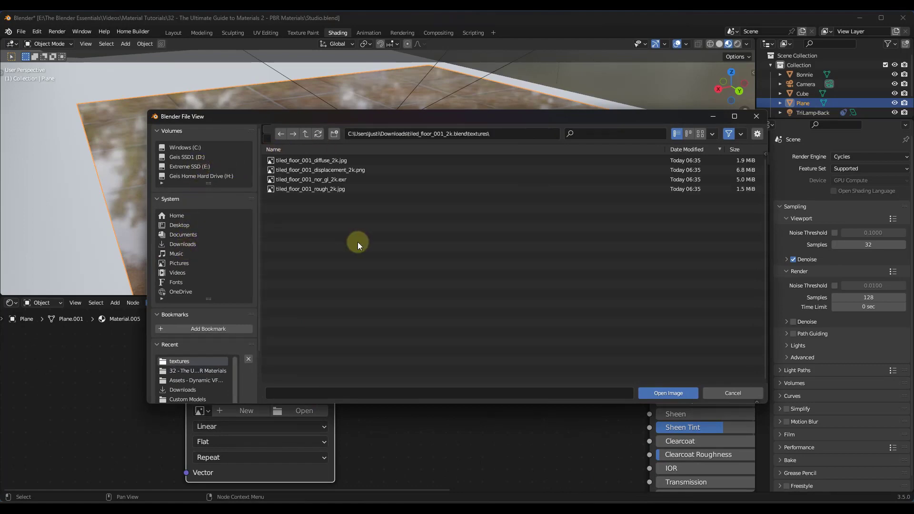
{"action": "double_click", "coordinate": [338, 189]}
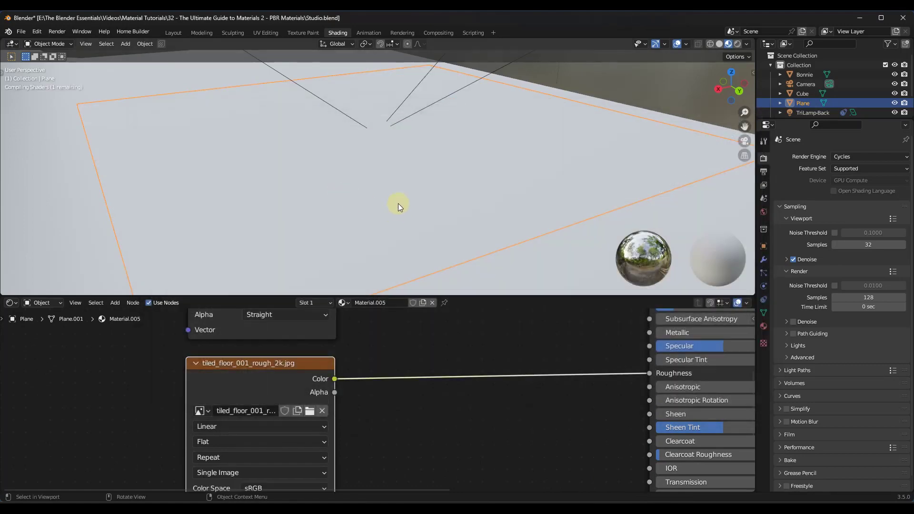
{"action": "middle_click_drag", "start_coordinate": [390, 173], "coordinate": [406, 148]}
{"action": "scroll", "coordinate": [407, 162], "scroll_direction": "up", "scroll_amount": 6}
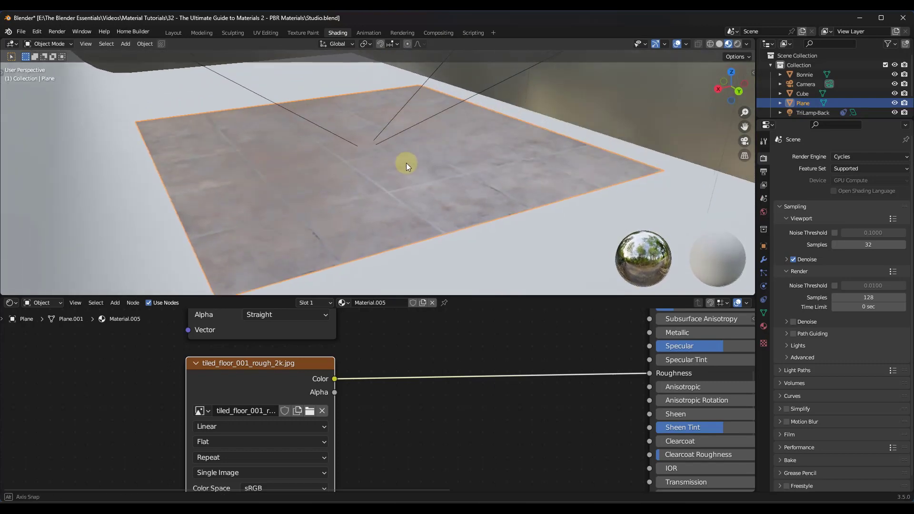
{"action": "mouse_move", "coordinate": [387, 204]}
{"action": "middle_mouse_down"}
{"action": "mouse_move", "coordinate": [407, 198]}
{"action": "mouse_move", "coordinate": [387, 199]}
{"action": "middle_mouse_up"}
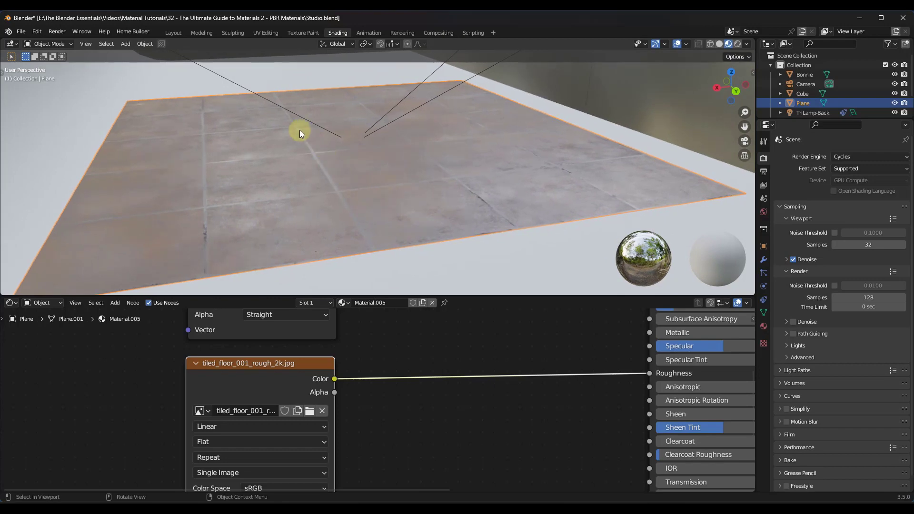
{"action": "middle_click_drag", "start_coordinate": [320, 159], "coordinate": [433, 167]}
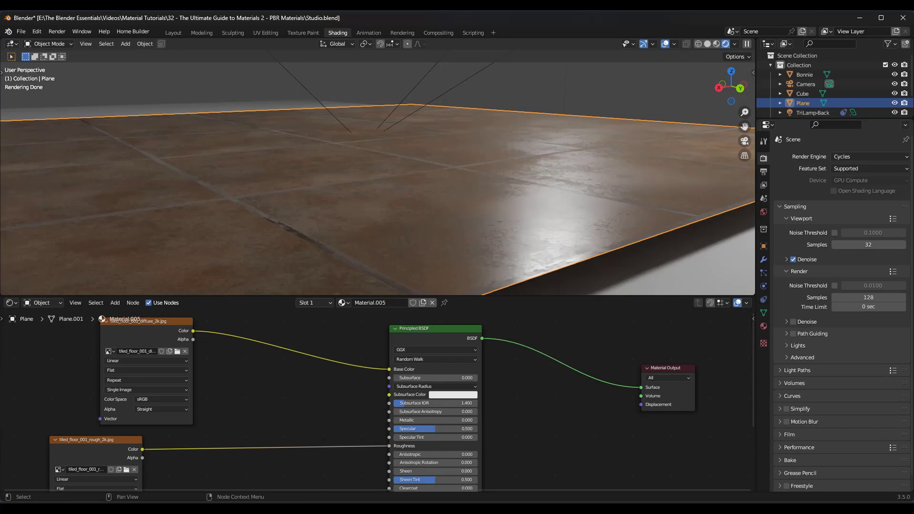
Set the color space of the tiled_floor_001_rough_2k.jpg texture node to Non-Color.
{"action": "middle_click_drag", "start_coordinate": [259, 410], "coordinate": [147, 373], "text": "ctrl"}
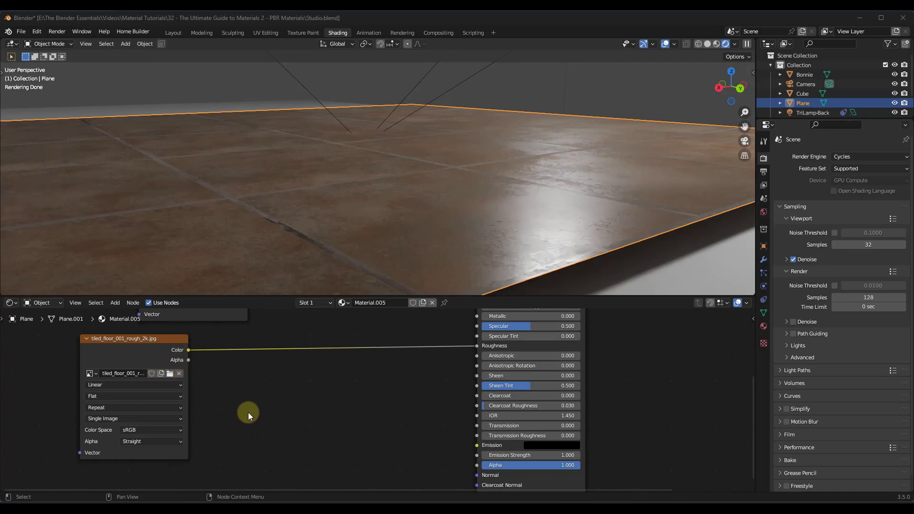
{"action": "left_click", "coordinate": [162, 430]}
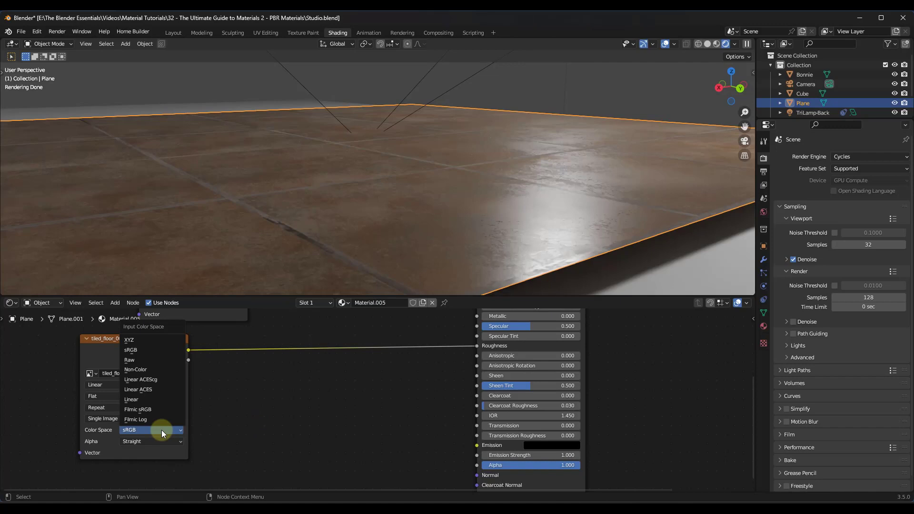
{"action": "left_click", "coordinate": [145, 369]}
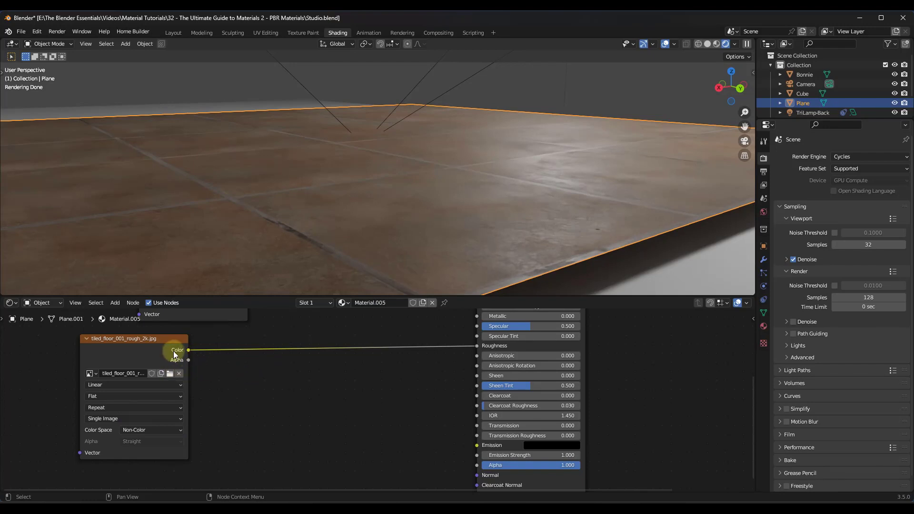
Add a third Image Texture node below the roughness texture node.
{"action": "scroll", "coordinate": [205, 345], "scroll_direction": "down", "scroll_amount": 5}
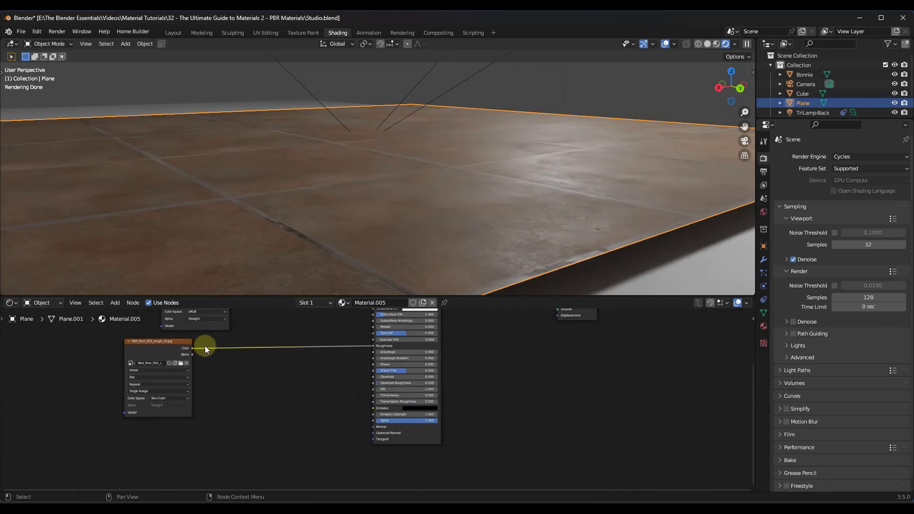
{"action": "middle_click_drag", "start_coordinate": [248, 364], "coordinate": [387, 296]}
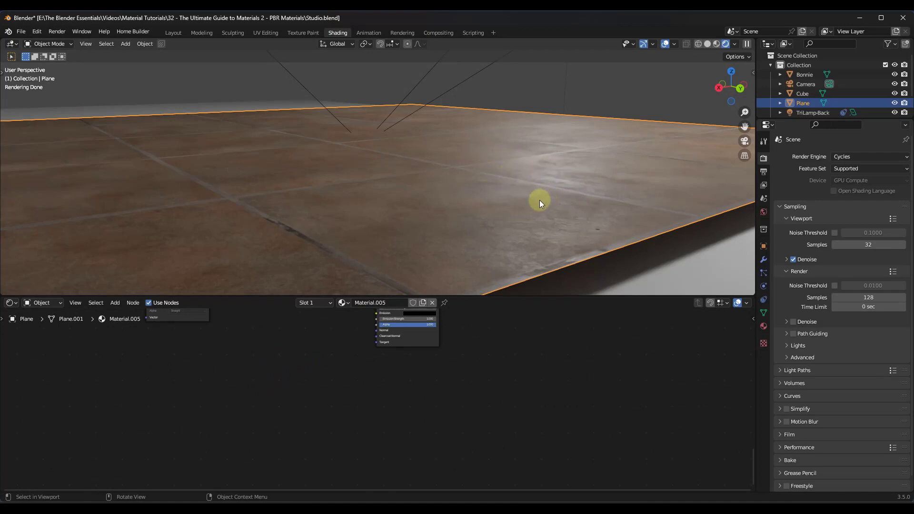
{"action": "scroll", "coordinate": [192, 349], "scroll_direction": "up", "scroll_amount": 3}
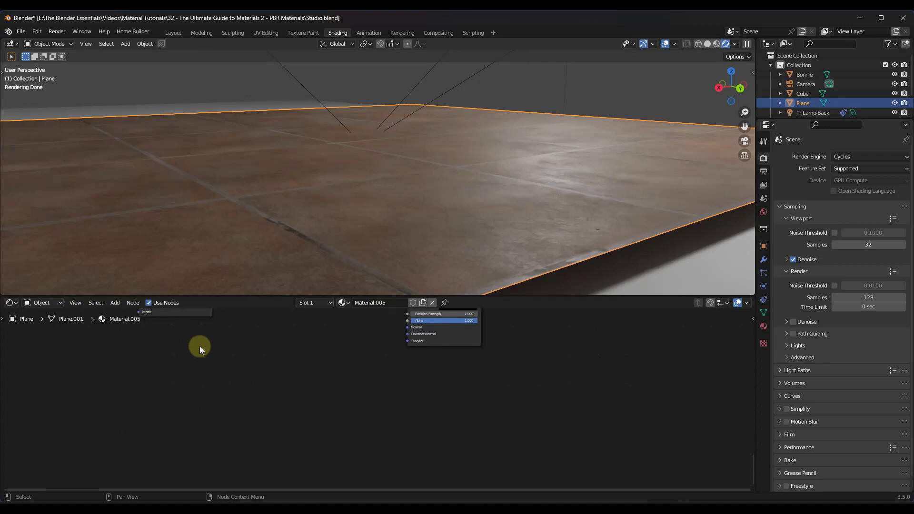
{"action": "key", "text": "shift+a"}
{"action": "left_click", "coordinate": [223, 372]}
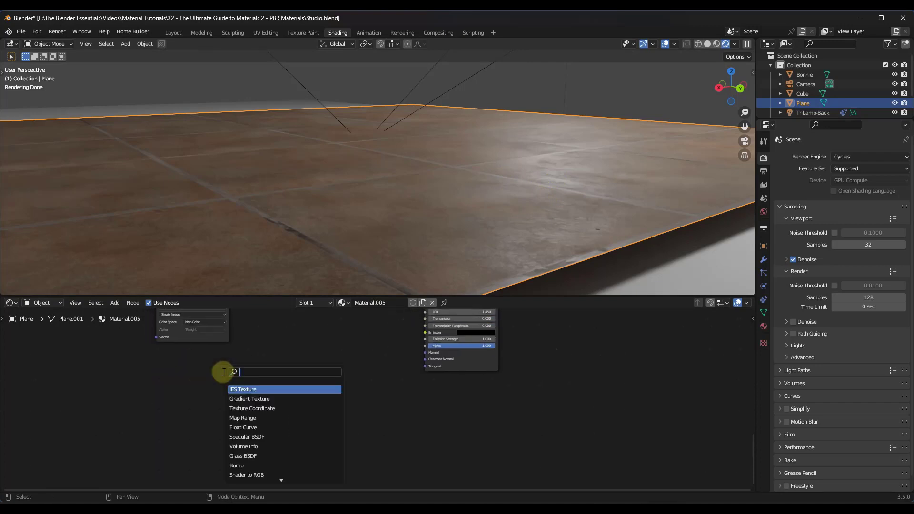
{"action": "type", "text": "image"}
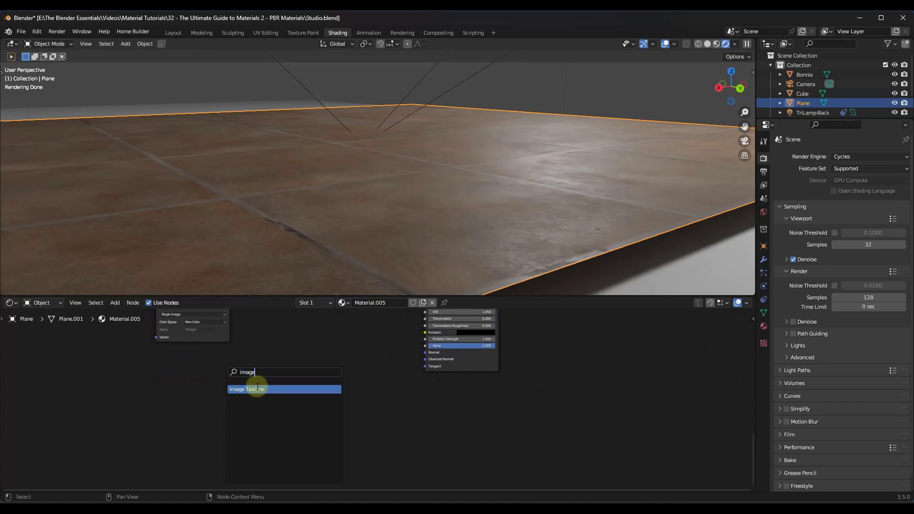
{"action": "left_click", "coordinate": [255, 389]}
{"action": "left_click", "coordinate": [207, 389]}
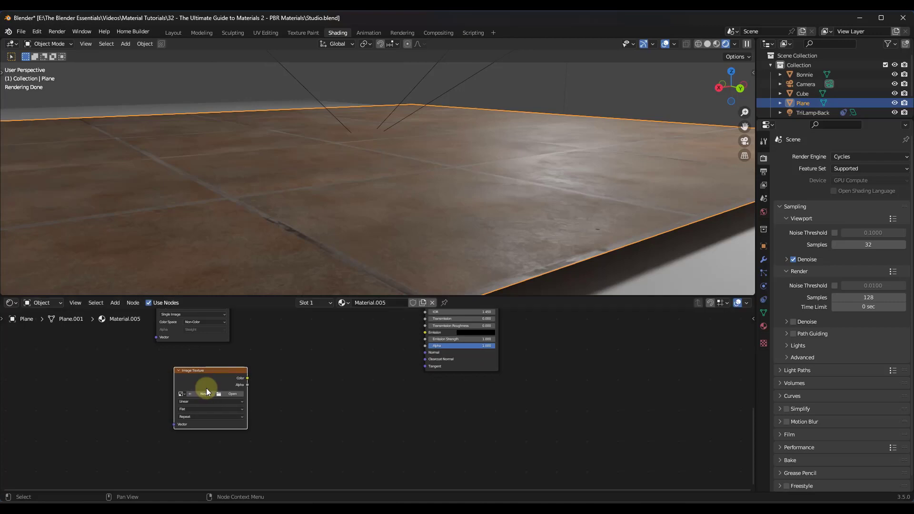
Load tiled_floor_001_nor_gl_2k.exr from the textures folder into the new Image Texture node and shift the node slightly away from the Principled BSDF.
{"action": "scroll", "coordinate": [252, 377], "scroll_direction": "up", "scroll_amount": 3}
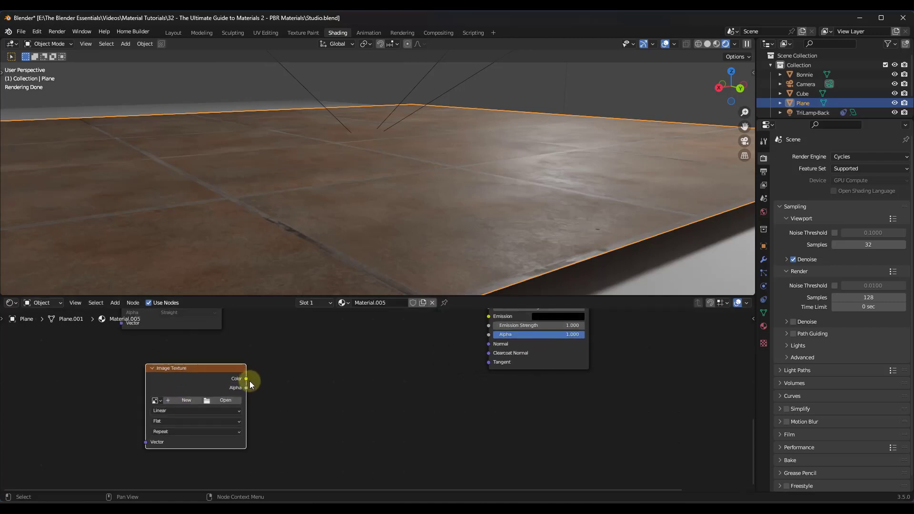
{"action": "left_click", "coordinate": [224, 403]}
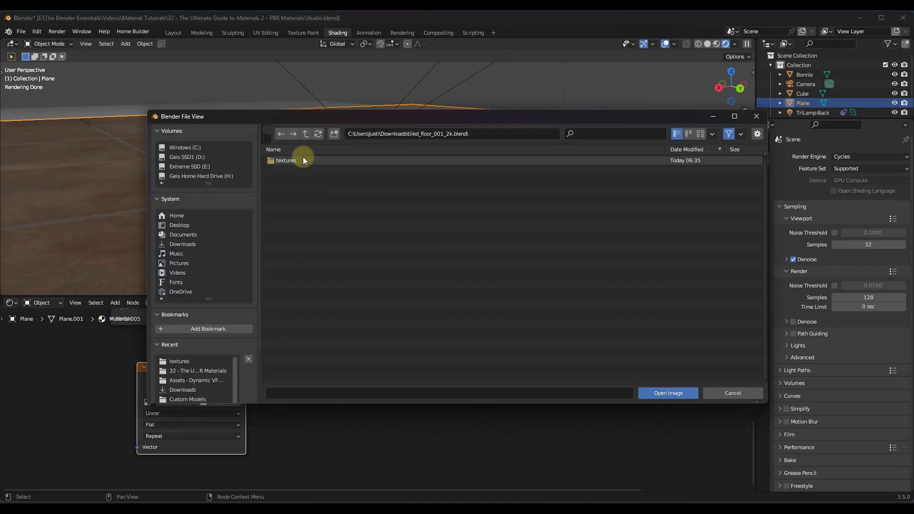
{"action": "double_click", "coordinate": [303, 160]}
{"action": "double_click", "coordinate": [313, 179]}
{"action": "middle_click_drag", "start_coordinate": [389, 382], "coordinate": [315, 397]}
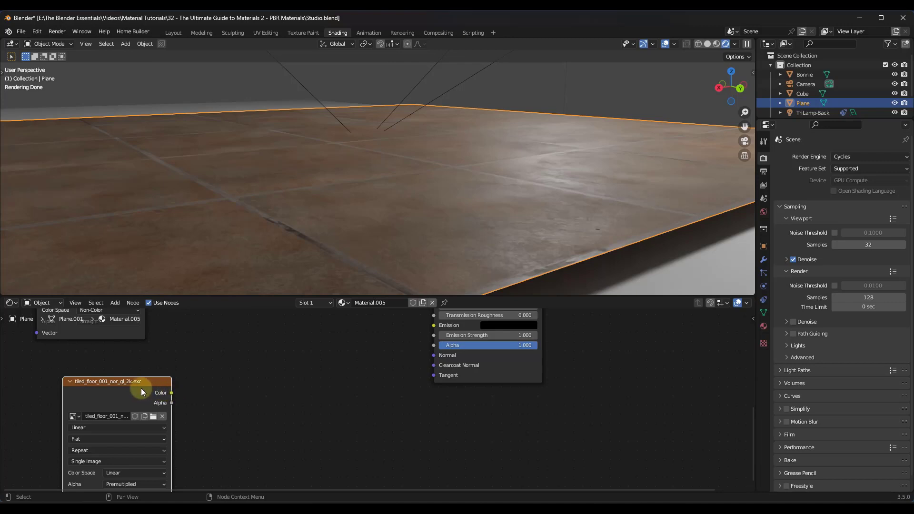
{"action": "left_click_drag", "start_coordinate": [141, 388], "coordinate": [124, 381]}
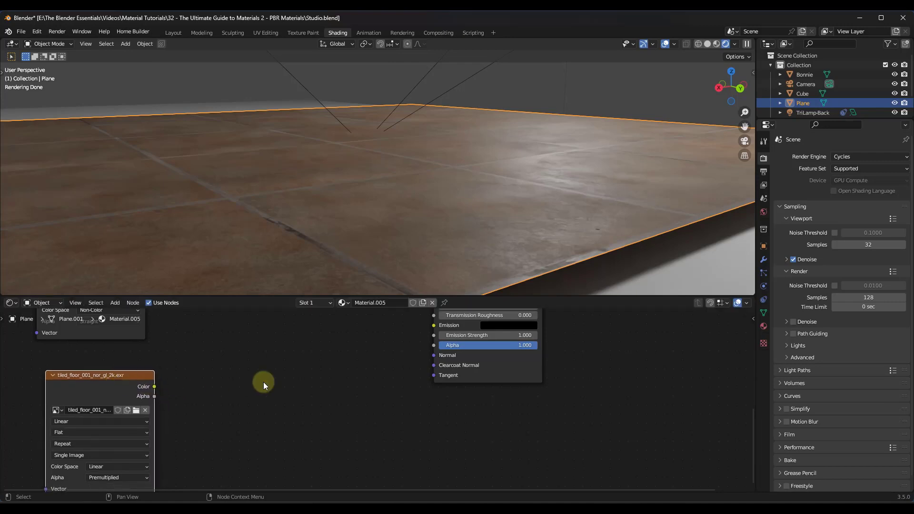
Add a Normal Map node, feed the normal texture's Color into its Color input, and connect its Normal output to the Principled BSDF's Normal.
{"action": "key", "text": "shift+a"}
{"action": "left_click", "coordinate": [277, 393]}
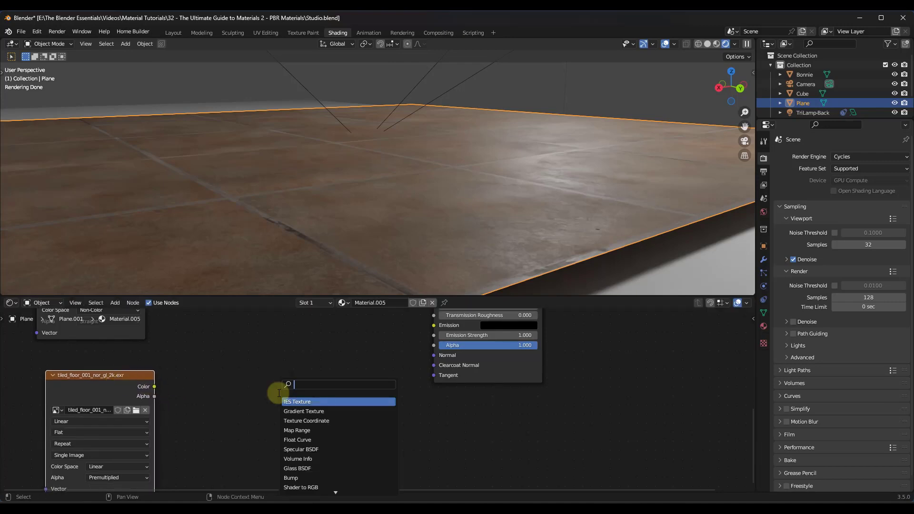
{"action": "type", "text": "normal"}
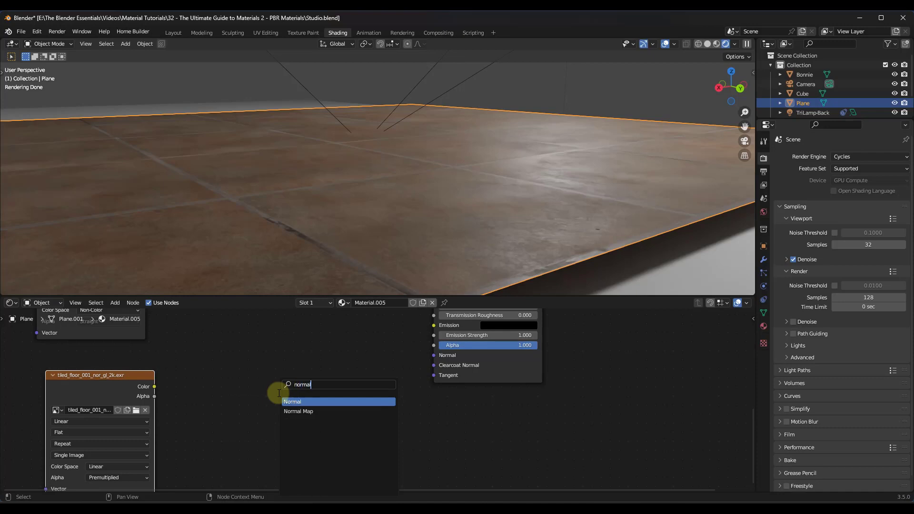
{"action": "left_click", "coordinate": [295, 411]}
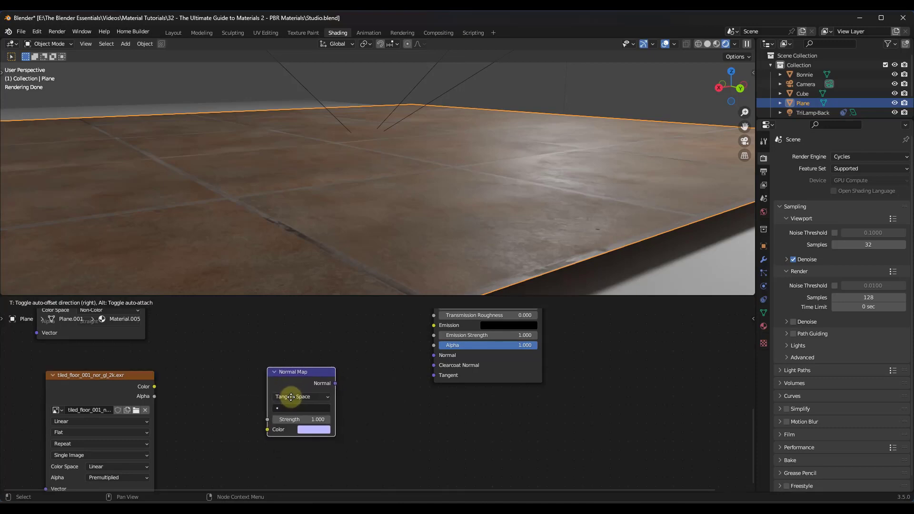
{"action": "left_click", "coordinate": [291, 397]}
{"action": "left_click_drag", "start_coordinate": [155, 388], "coordinate": [267, 429]}
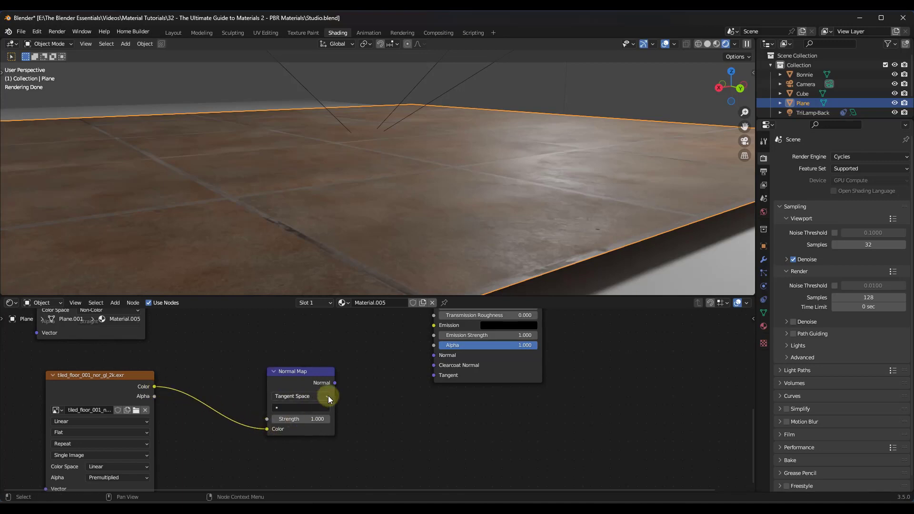
{"action": "left_click_drag", "start_coordinate": [335, 383], "coordinate": [431, 358]}
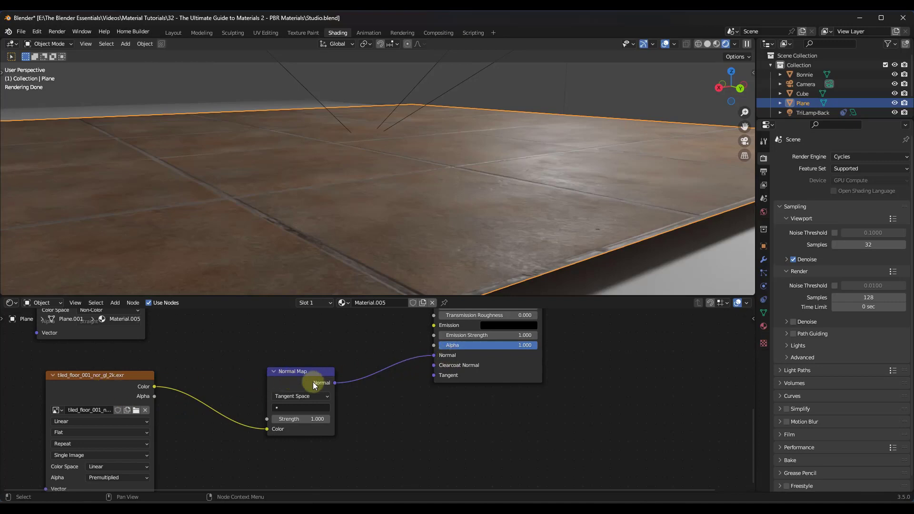
Set the tiled_floor_001_nor_gl_2k.exr texture's color space to Non-Color and move the Normal Map node lower.
{"action": "middle_click_drag", "start_coordinate": [149, 450], "coordinate": [157, 401]}
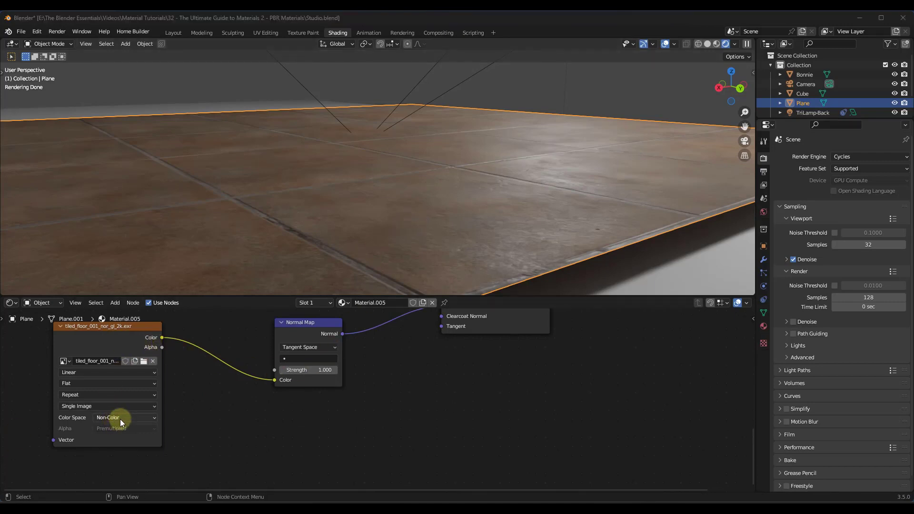
{"action": "middle_click_drag", "start_coordinate": [375, 422], "coordinate": [351, 444]}
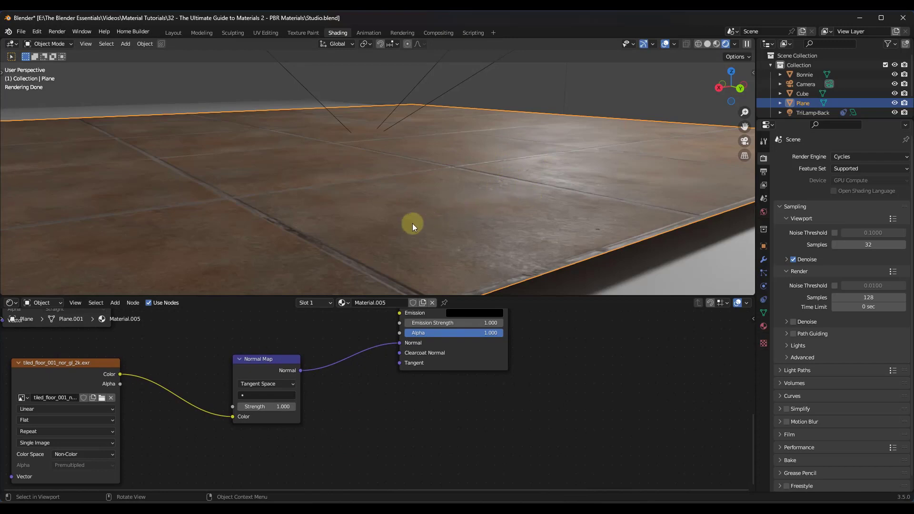
{"action": "left_click_drag", "start_coordinate": [274, 362], "coordinate": [307, 408]}
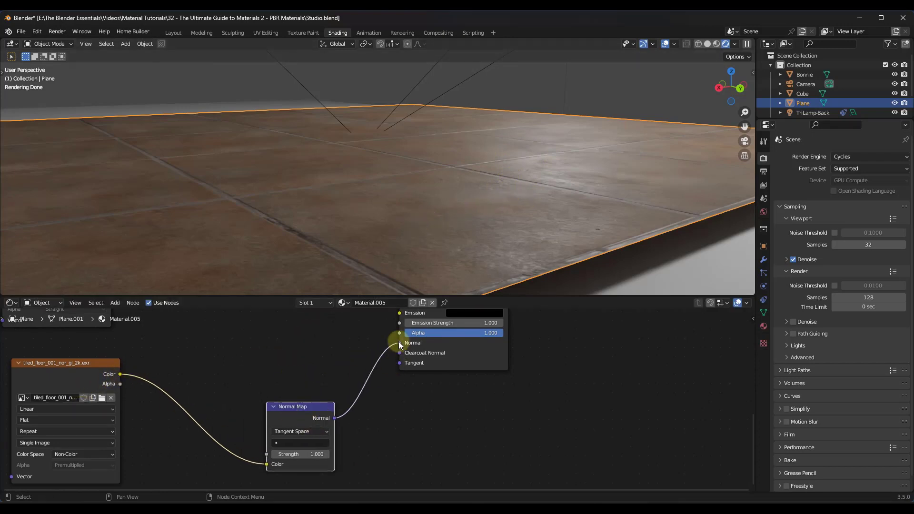
Disconnect the Normal Map from the Principled BSDF's Normal input to compare the surface, and reconnect it.
{"action": "left_click_drag", "start_coordinate": [399, 343], "coordinate": [366, 341]}
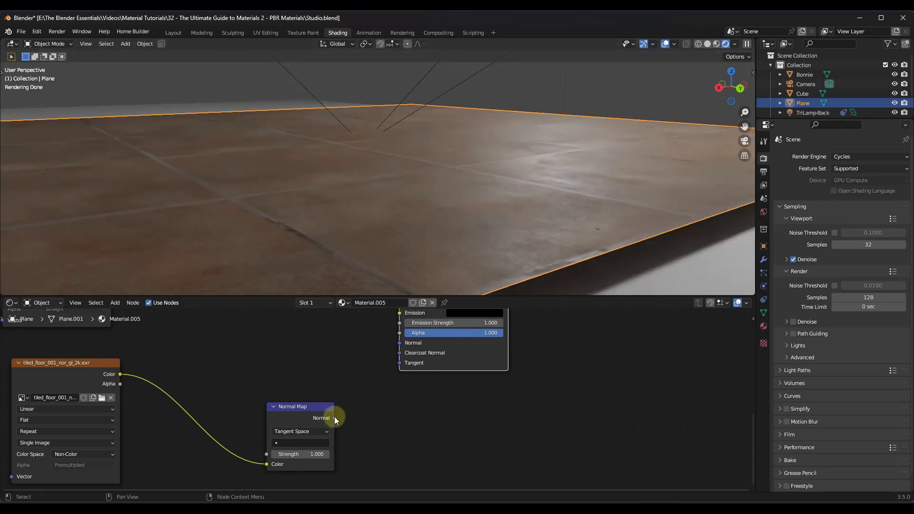
{"action": "left_click_drag", "start_coordinate": [335, 418], "coordinate": [399, 343]}
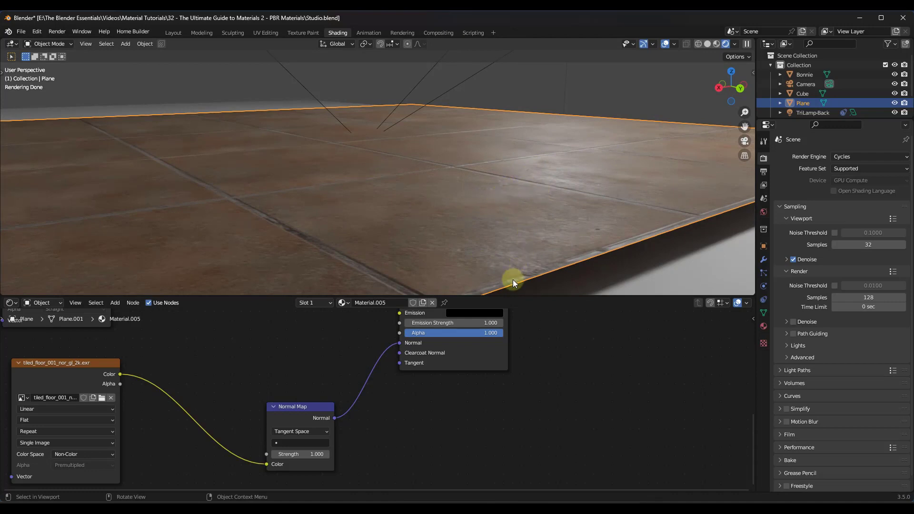
Move the Material Output node farther from the Principled BSDF and switch the viewport to Material Preview shading.
{"action": "key", "text": "Home"}
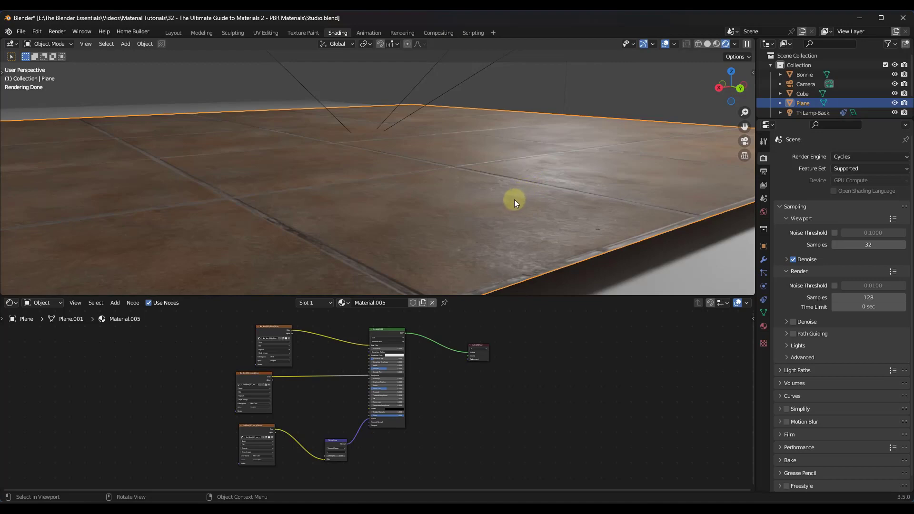
{"action": "scroll", "coordinate": [271, 330], "scroll_direction": "up", "scroll_amount": 5}
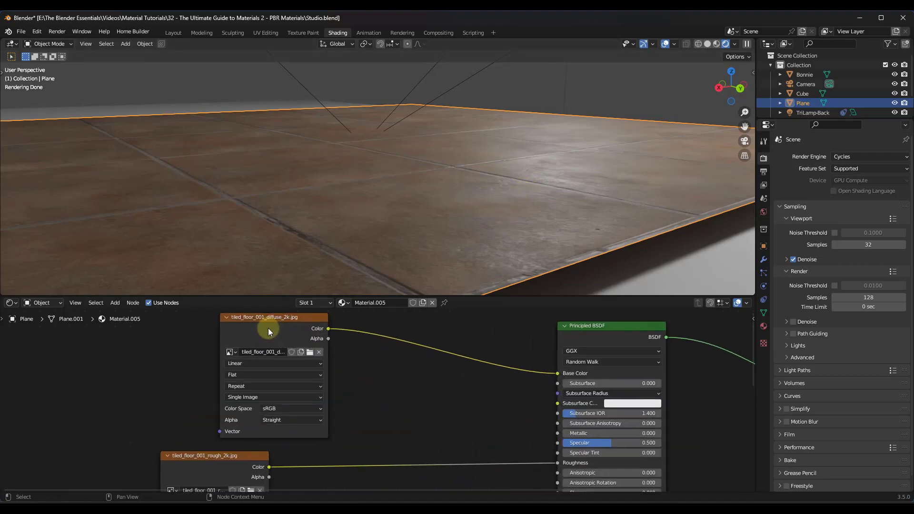
{"action": "scroll", "coordinate": [268, 328], "scroll_direction": "down", "scroll_amount": 5}
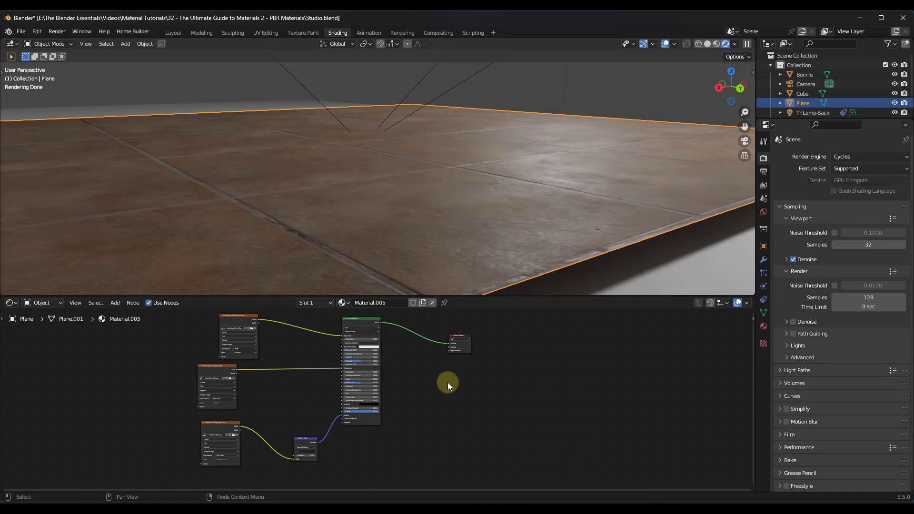
{"action": "scroll", "coordinate": [431, 384], "scroll_direction": "down", "scroll_amount": 2}
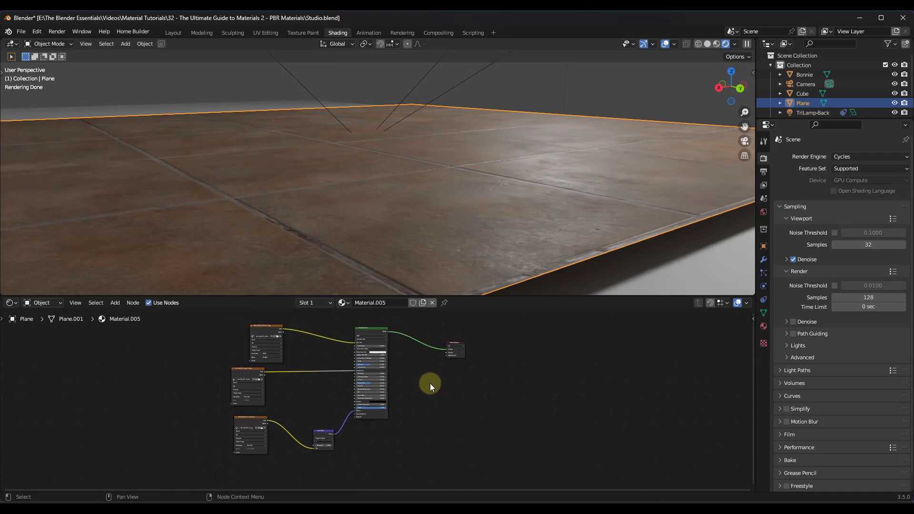
{"action": "left_click_drag", "start_coordinate": [455, 353], "coordinate": [487, 364]}
{"action": "left_click", "coordinate": [717, 43]}
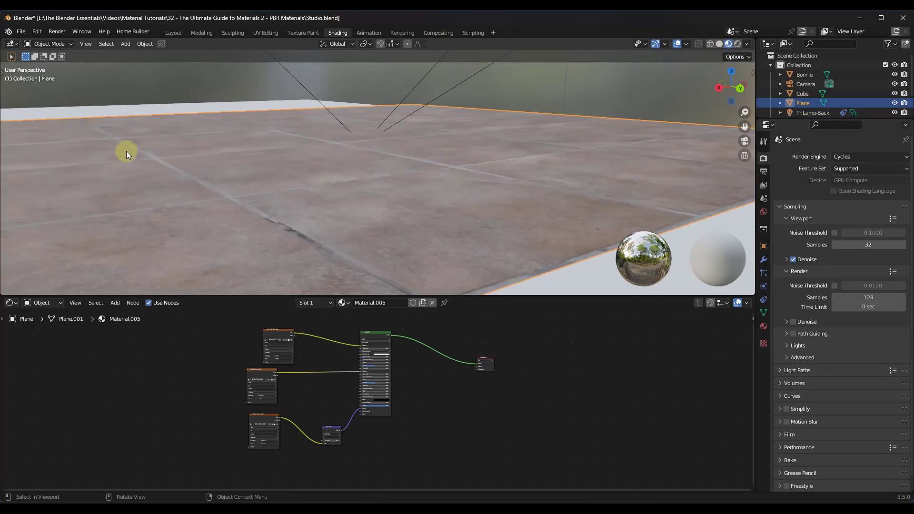
Search the add-ons in the preferences for "node", check the details of the Node Wrangler add-on, and close the preferences.
{"action": "left_click", "coordinate": [37, 31]}
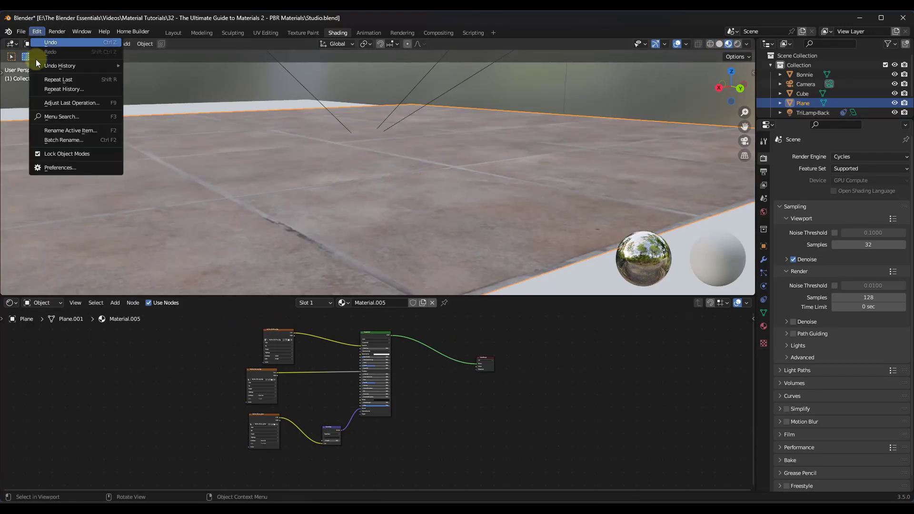
{"action": "left_click", "coordinate": [62, 167]}
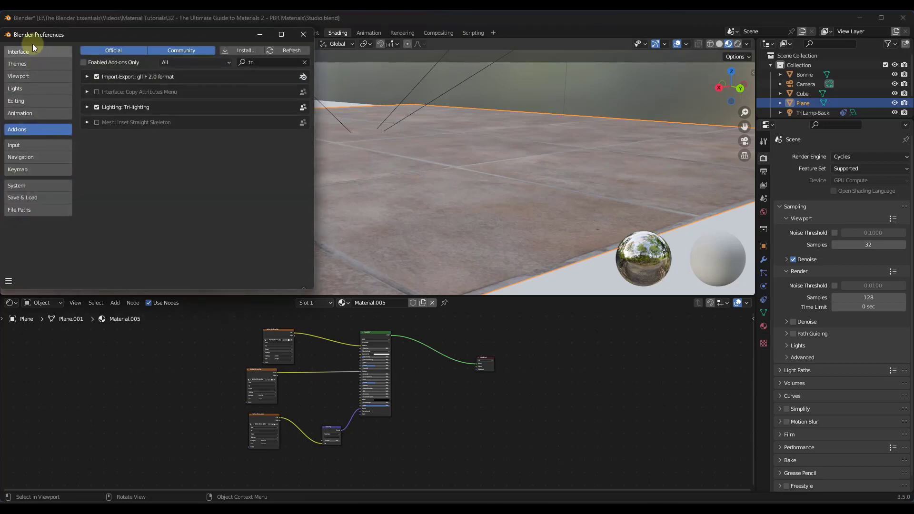
{"action": "left_click", "coordinate": [304, 62]}
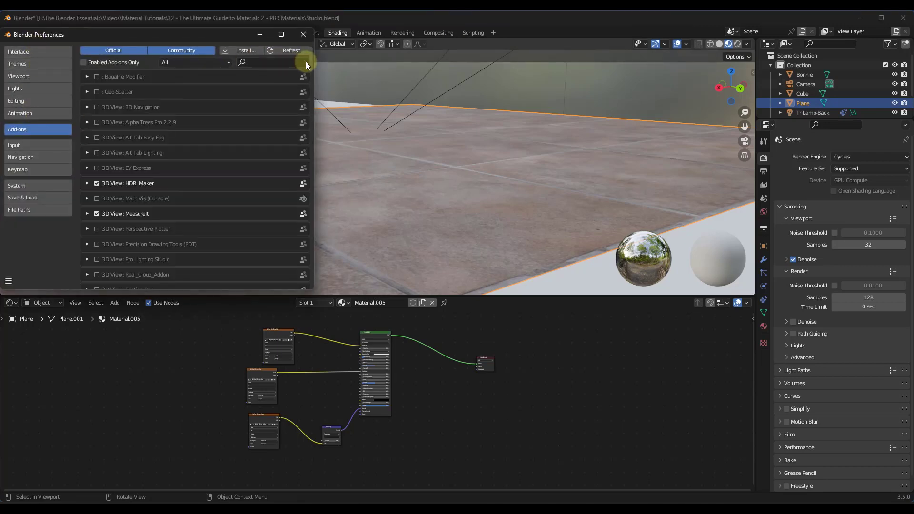
{"action": "left_click", "coordinate": [288, 61]}
{"action": "type", "text": "node"}
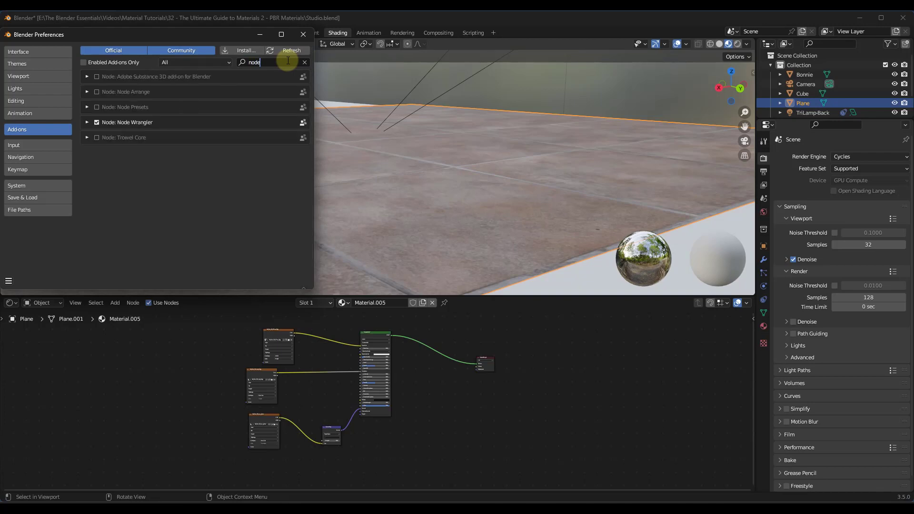
{"action": "left_click", "coordinate": [87, 122]}
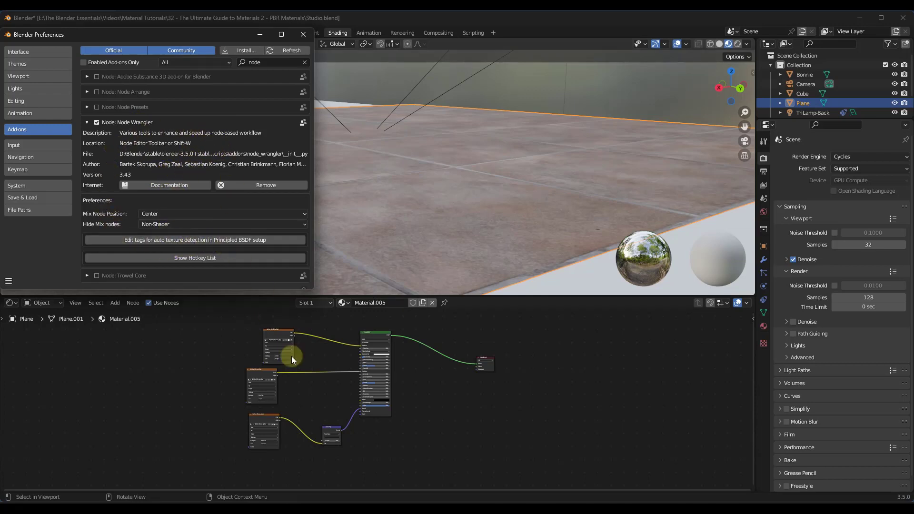
{"action": "left_click", "coordinate": [304, 34]}
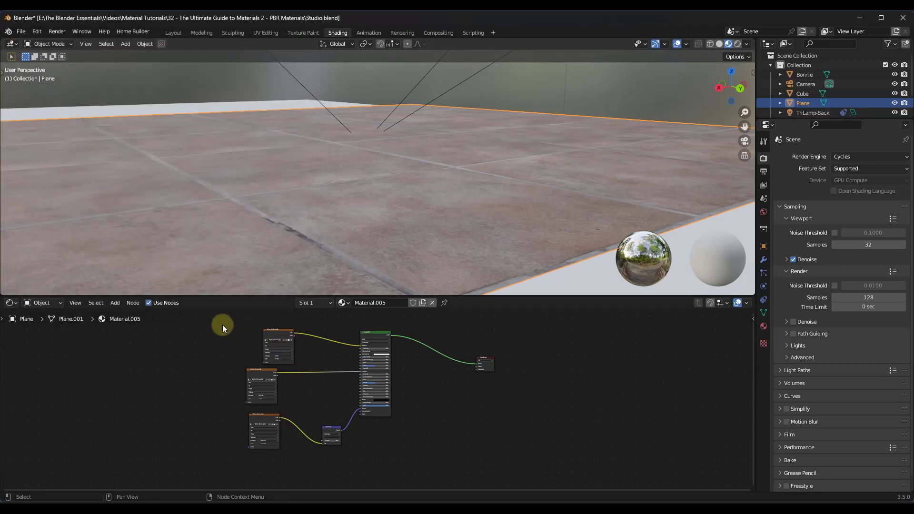
Delete the three image texture nodes and the Normal Map node, keeping only the Principled BSDF and Material Output.
{"action": "left_click_drag", "start_coordinate": [215, 321], "coordinate": [348, 478]}
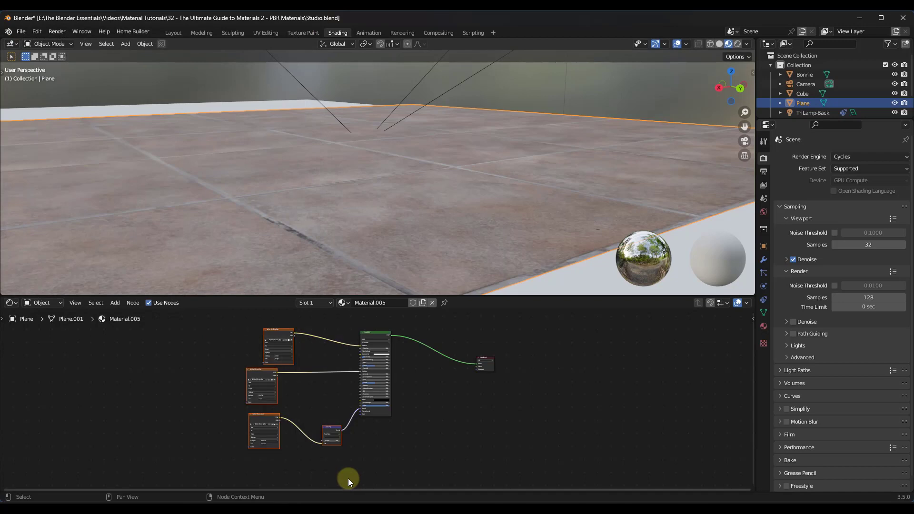
{"action": "key", "text": "x"}
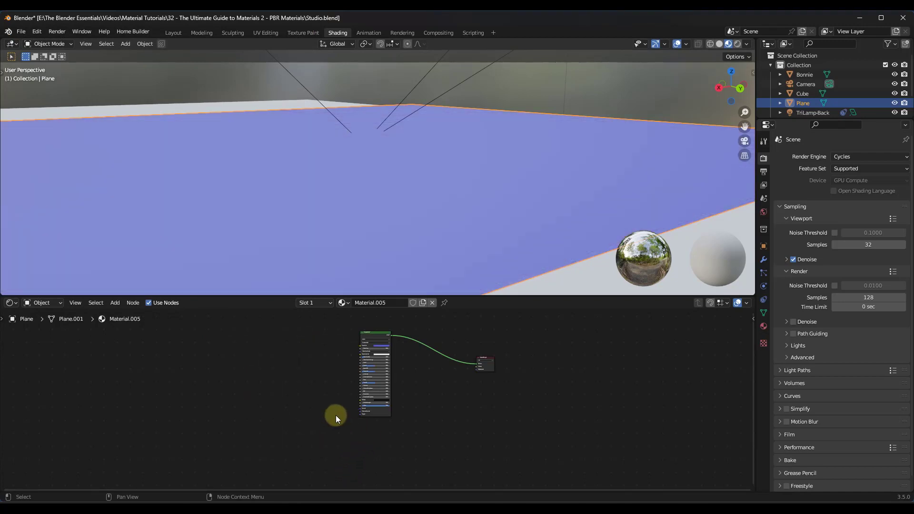
{"action": "scroll", "coordinate": [376, 335], "scroll_direction": "up", "scroll_amount": 4}
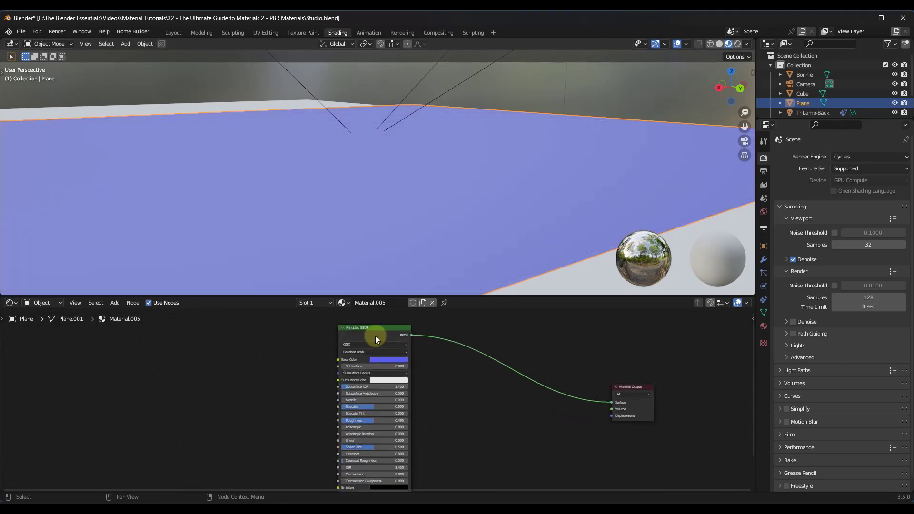
{"action": "scroll", "coordinate": [375, 335], "scroll_direction": "down", "scroll_amount": 1}
{"action": "scroll", "coordinate": [370, 354], "scroll_direction": "up", "scroll_amount": 3}
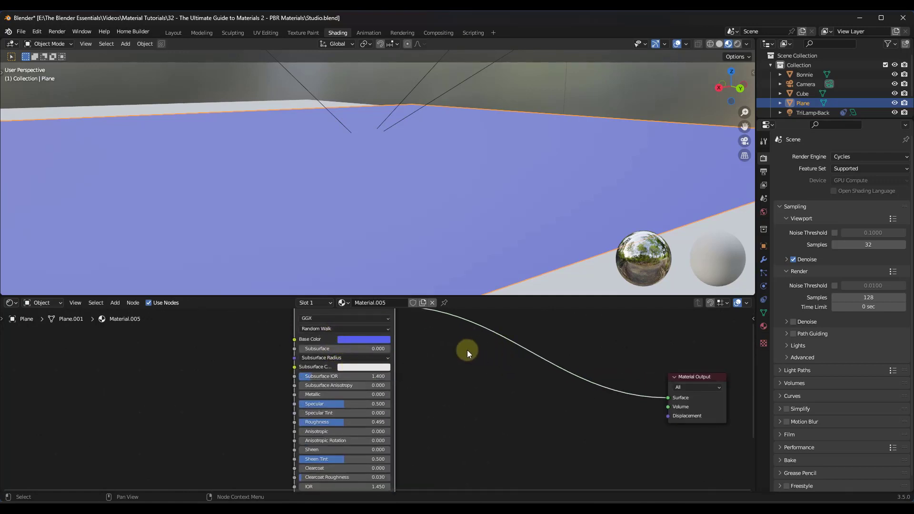
Run Node Wrangler's Principled Texture Setup with the tiled_floor_001 diffuse, displacement, nor_gl and rough 2k maps.
{"action": "key", "text": "ctrl+shift+t"}
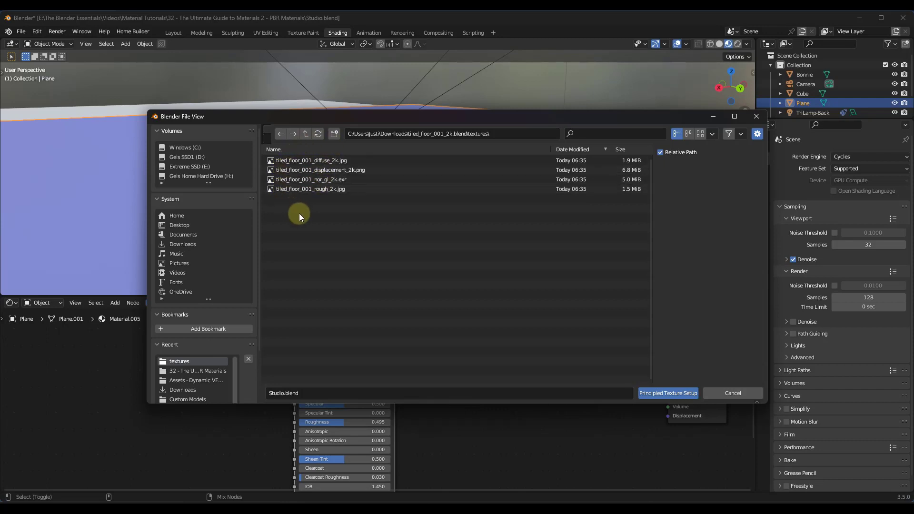
{"action": "left_click_drag", "start_coordinate": [384, 245], "coordinate": [267, 158]}
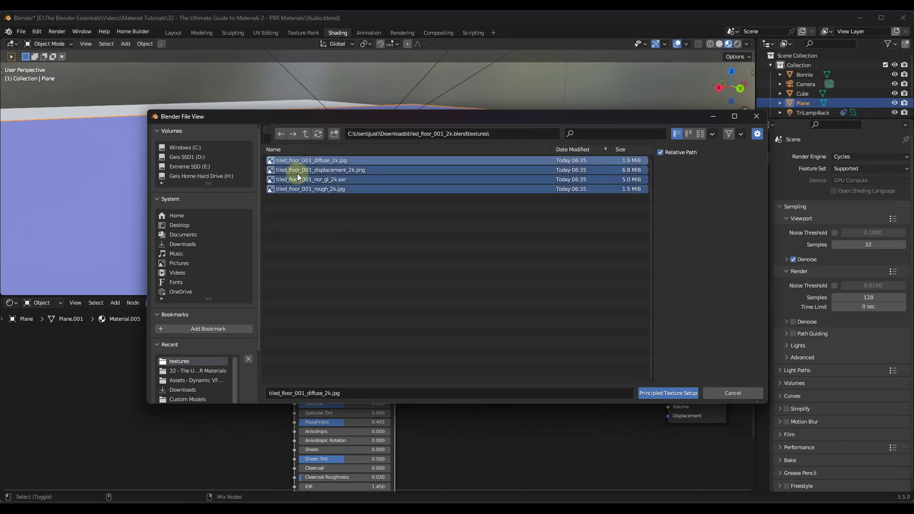
{"action": "left_click", "coordinate": [670, 395]}
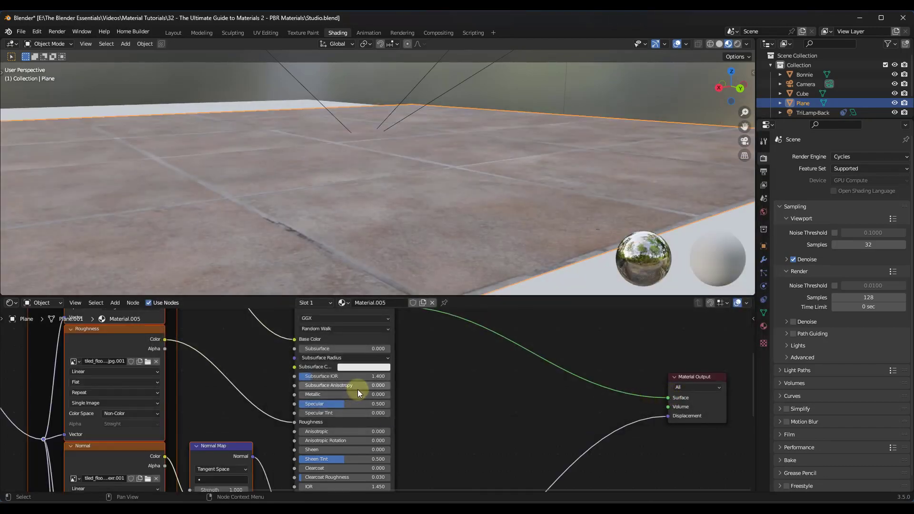
{"action": "scroll", "coordinate": [355, 385], "scroll_direction": "down", "scroll_amount": 5}
{"action": "scroll", "coordinate": [350, 370], "scroll_direction": "down", "scroll_amount": 1}
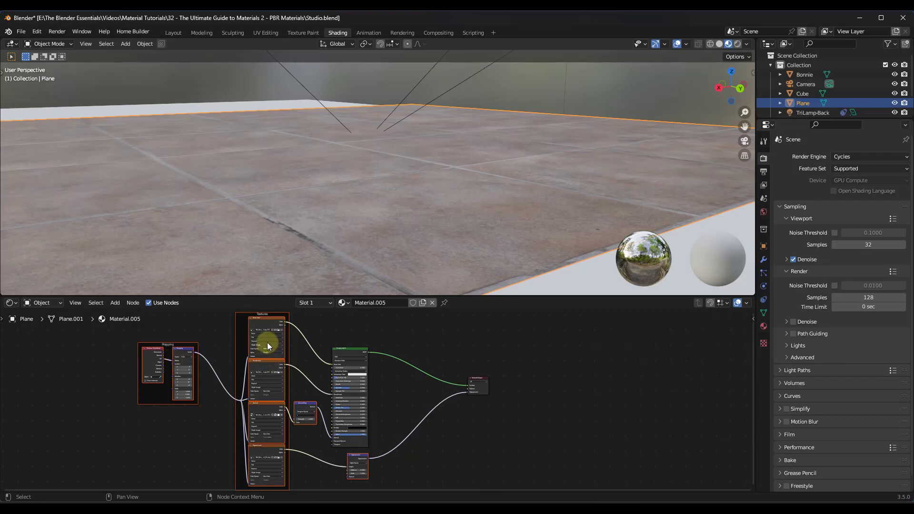
Try an X scale of 1.1 on the Mapping node, and set it back to 1.
{"action": "scroll", "coordinate": [267, 342], "scroll_direction": "up", "scroll_amount": 6}
{"action": "scroll", "coordinate": [278, 353], "scroll_direction": "down", "scroll_amount": 4}
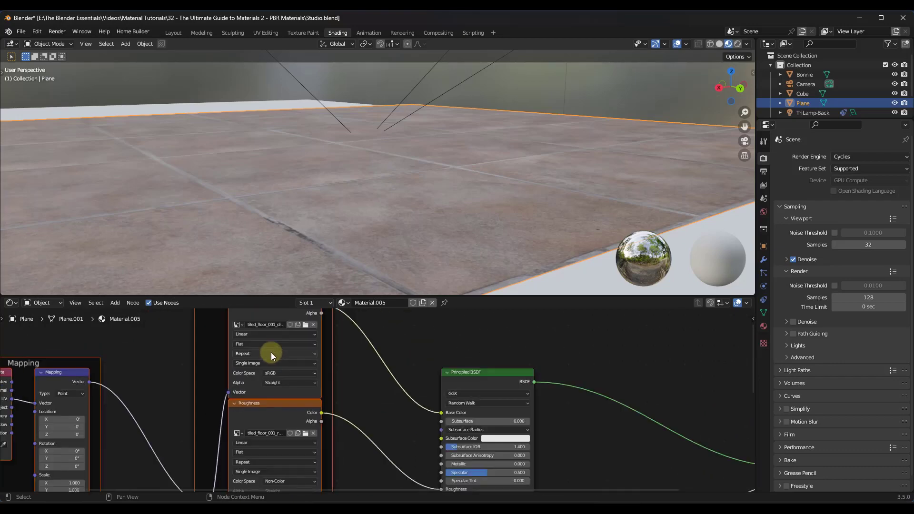
{"action": "scroll", "coordinate": [131, 392], "scroll_direction": "up", "scroll_amount": 3}
{"action": "scroll", "coordinate": [116, 406], "scroll_direction": "down", "scroll_amount": 2}
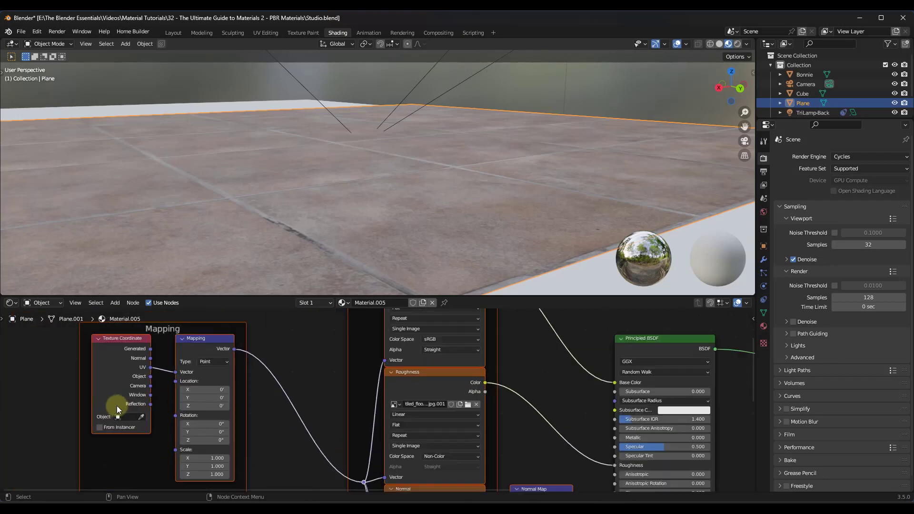
{"action": "scroll", "coordinate": [162, 404], "scroll_direction": "up", "scroll_amount": 3}
{"action": "scroll", "coordinate": [218, 399], "scroll_direction": "down", "scroll_amount": 2}
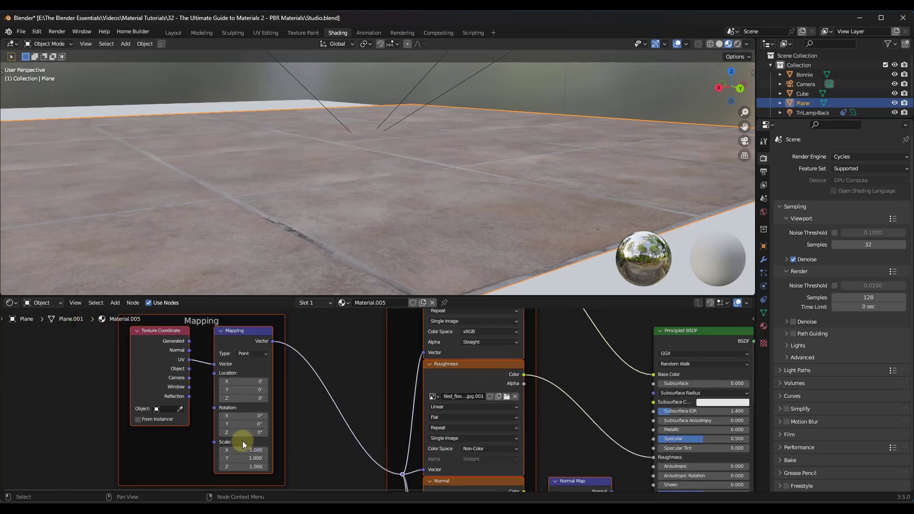
{"action": "left_click_drag", "start_coordinate": [253, 451], "coordinate": [261, 451]}
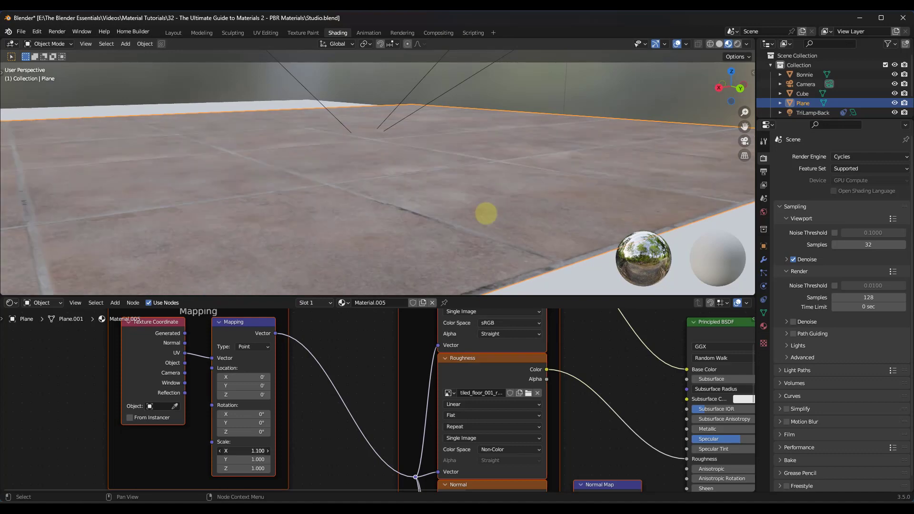
{"action": "left_click", "coordinate": [256, 452]}
{"action": "type", "text": "1"}
{"action": "key", "text": "Return"}
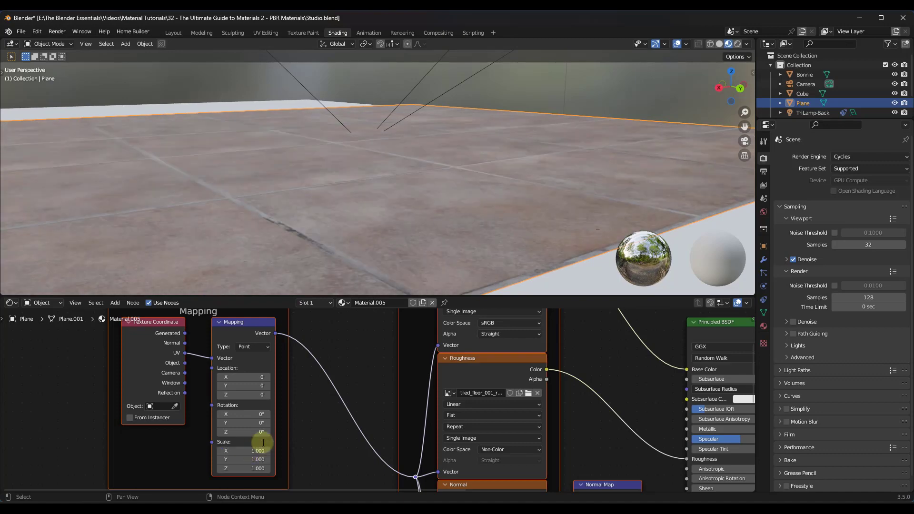
Examine the generated Roughness, Normal and Displacement texture nodes, their color spaces, and their links to the Principled BSDF and Material Output.
{"action": "scroll", "coordinate": [324, 387], "scroll_direction": "down", "scroll_amount": 5}
{"action": "middle_click_drag", "start_coordinate": [404, 403], "coordinate": [404, 404]}
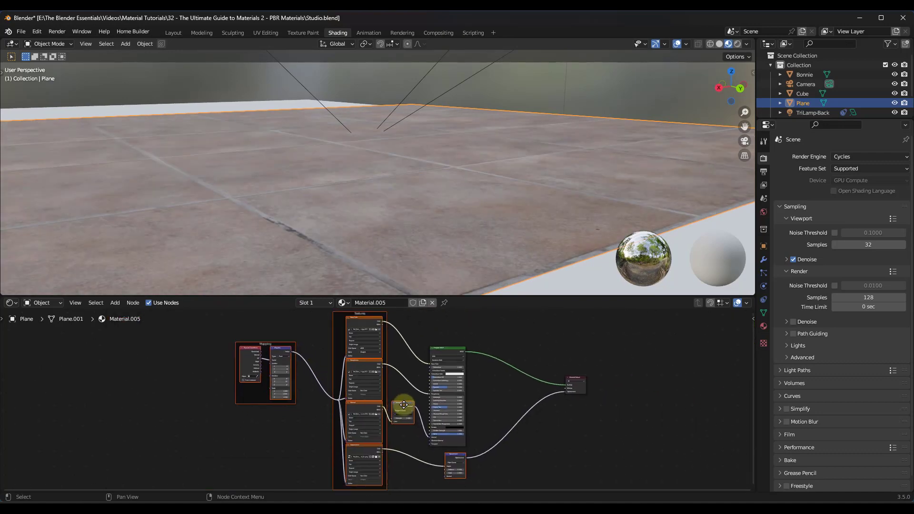
{"action": "scroll", "coordinate": [443, 440], "scroll_direction": "up", "scroll_amount": 4}
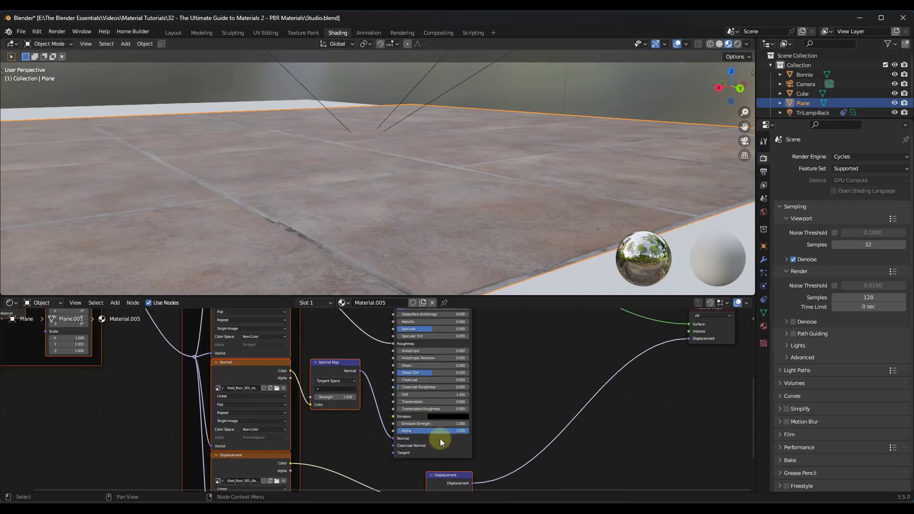
{"action": "middle_click_drag", "start_coordinate": [284, 355], "coordinate": [314, 436]}
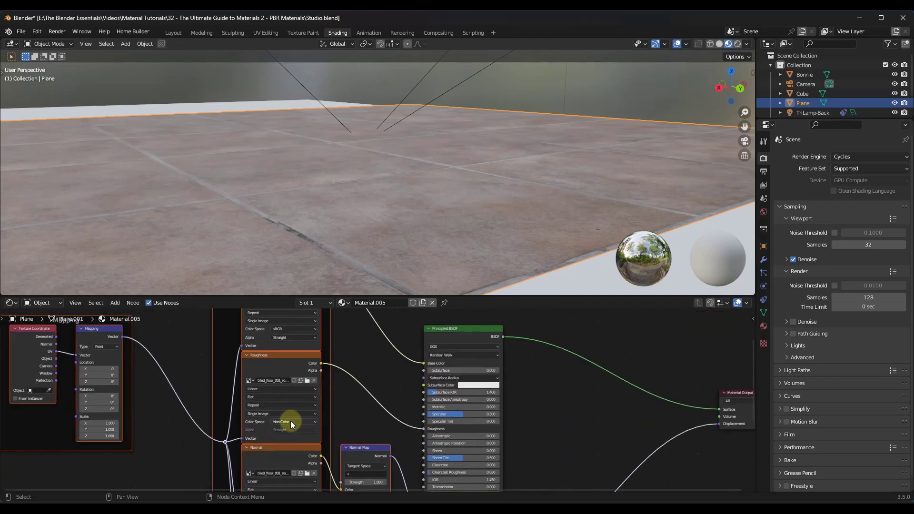
{"action": "scroll", "coordinate": [274, 381], "scroll_direction": "down", "scroll_amount": 5}
{"action": "scroll", "coordinate": [287, 464], "scroll_direction": "up", "scroll_amount": 4}
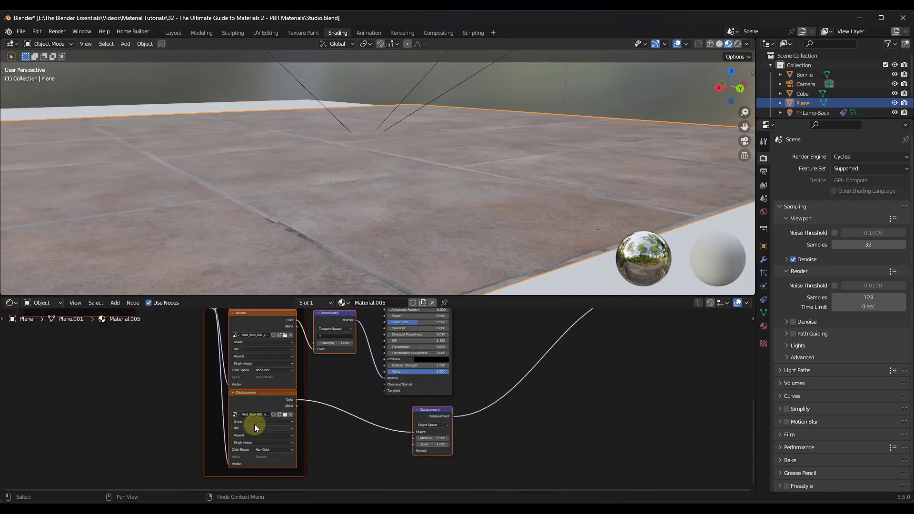
{"action": "scroll", "coordinate": [252, 414], "scroll_direction": "up", "scroll_amount": 2}
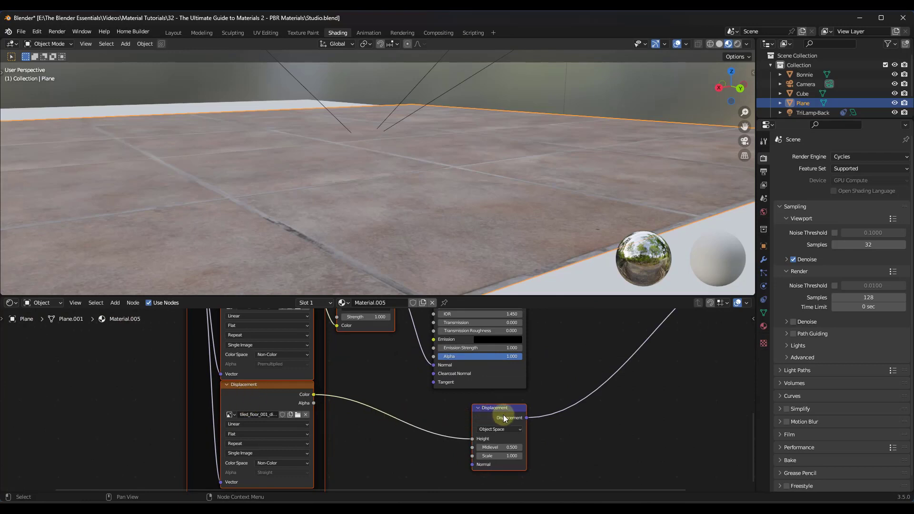
{"action": "middle_click_drag", "start_coordinate": [490, 393], "coordinate": [390, 453]}
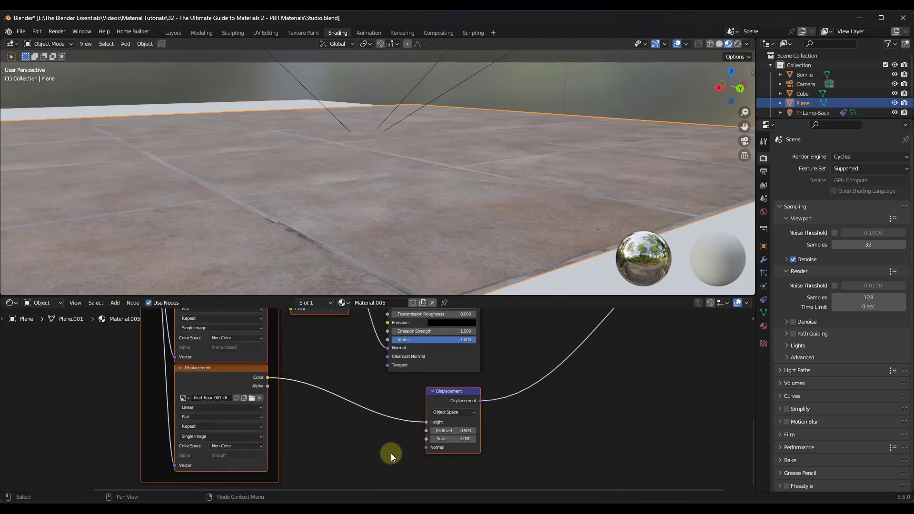
{"action": "scroll", "coordinate": [407, 438], "scroll_direction": "down", "scroll_amount": 2}
{"action": "scroll", "coordinate": [409, 434], "scroll_direction": "up", "scroll_amount": 1}
{"action": "scroll", "coordinate": [314, 385], "scroll_direction": "down", "scroll_amount": 1}
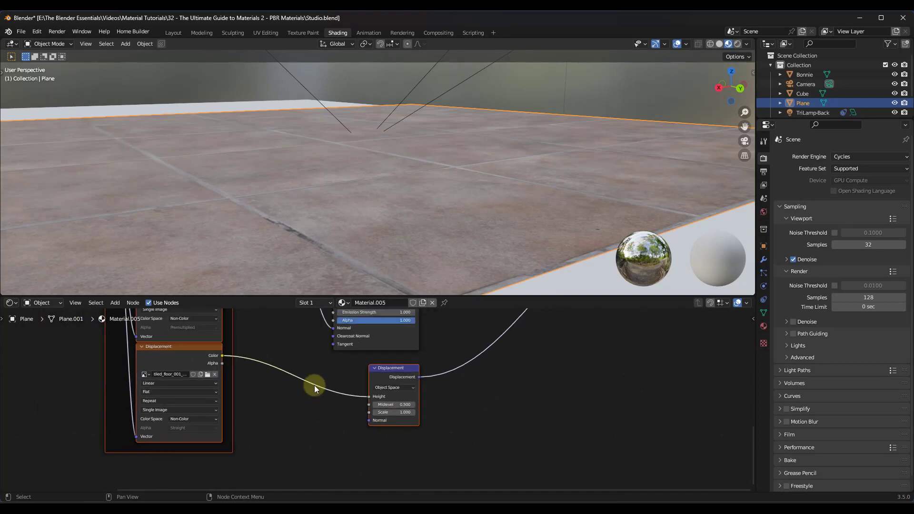
{"action": "scroll", "coordinate": [476, 214], "scroll_direction": "down", "scroll_amount": 4}
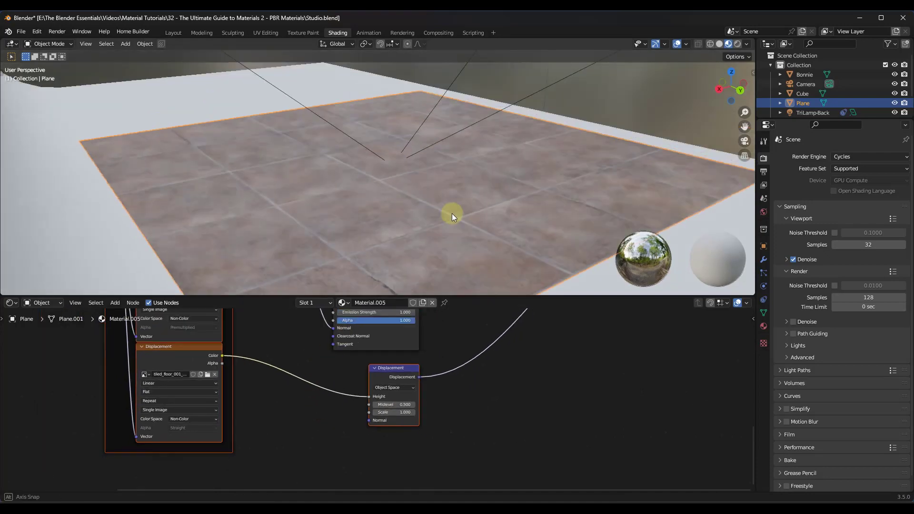
Check the plane's mesh in Edit Mode, return to Object Mode, and inspect the tiled surface up close in Rendered shading.
{"action": "key", "text": "Tab"}
{"action": "key", "text": "Tab"}
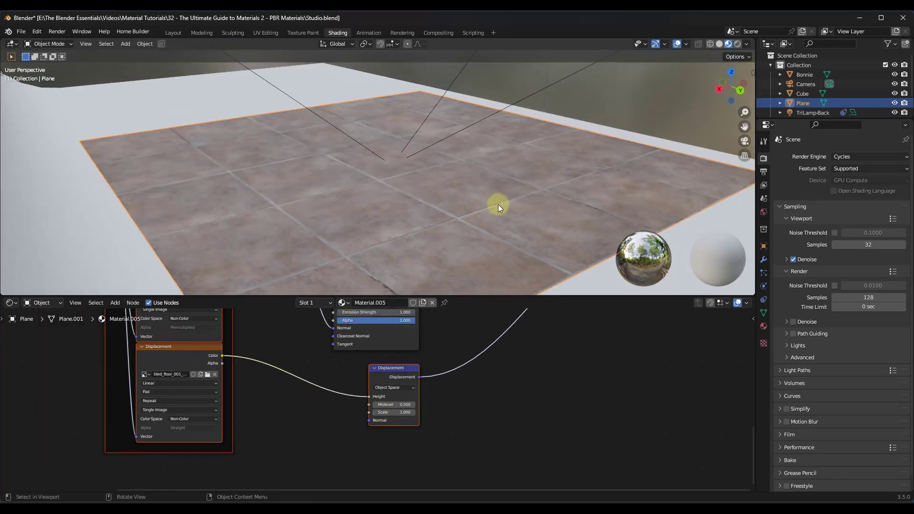
{"action": "middle_click_drag", "start_coordinate": [498, 204], "coordinate": [480, 219]}
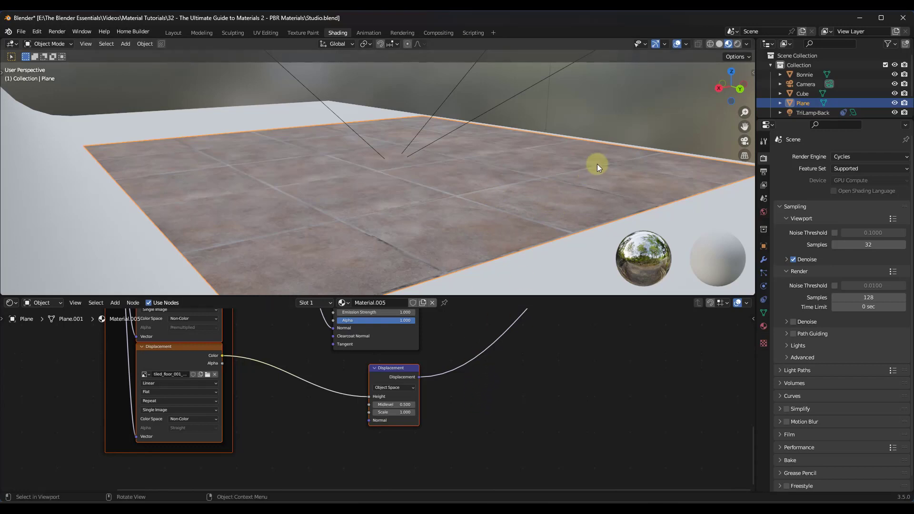
{"action": "scroll", "coordinate": [514, 149], "scroll_direction": "up", "scroll_amount": 2}
{"action": "scroll", "coordinate": [425, 221], "scroll_direction": "up", "scroll_amount": 2}
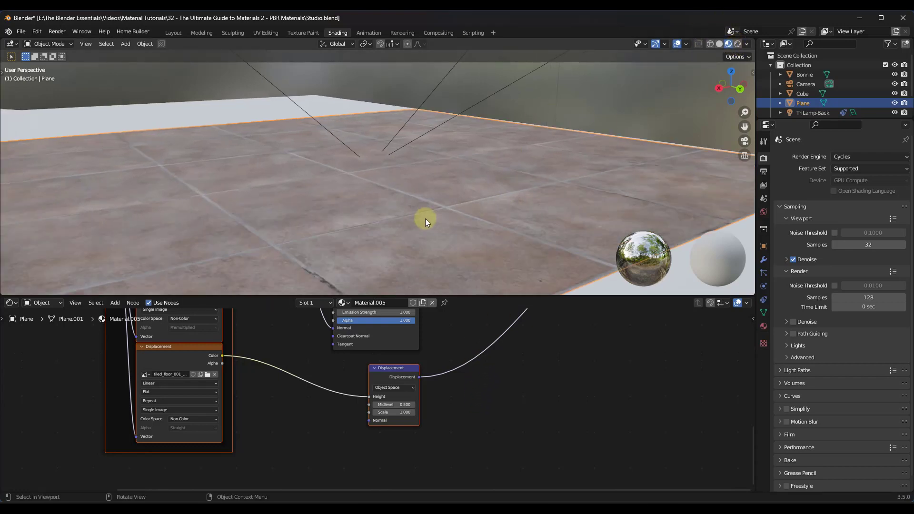
{"action": "left_click", "coordinate": [737, 43]}
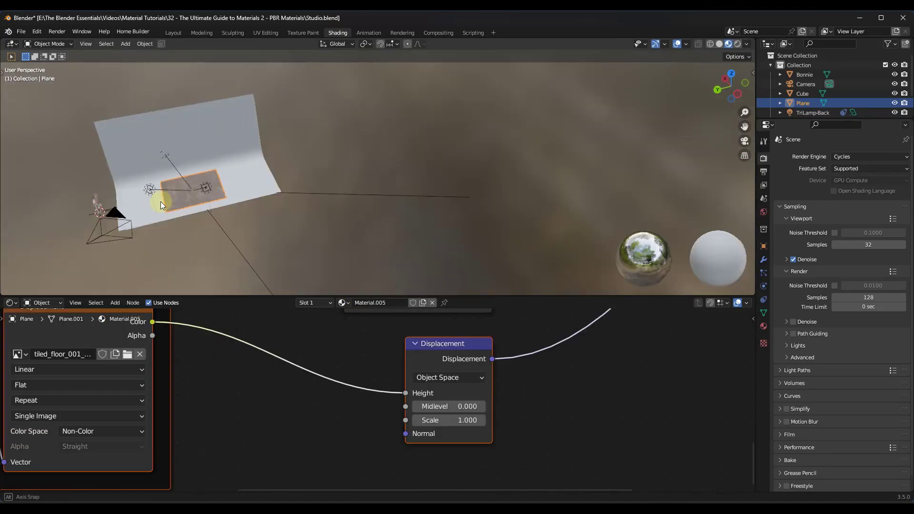
Add a cube beside the tiled plane and raise it about 1.04' along the Z axis.
{"action": "middle_click_drag", "start_coordinate": [161, 201], "coordinate": [259, 219]}
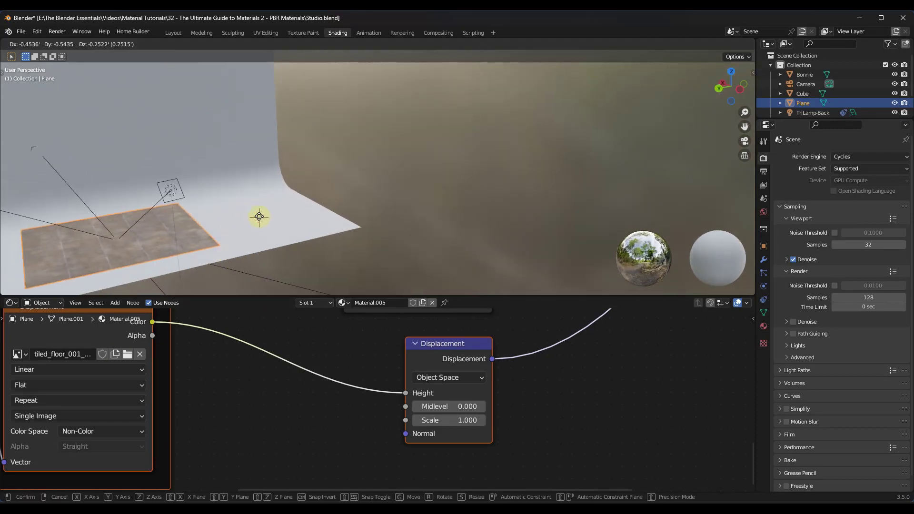
{"action": "key", "text": "shift+a"}
{"action": "mouse_move", "coordinate": [227, 227]}
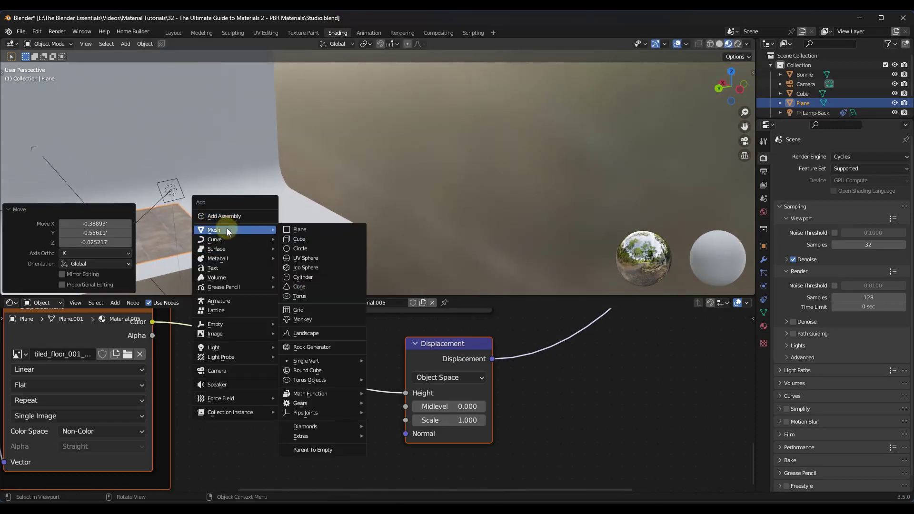
{"action": "left_click", "coordinate": [293, 239]}
{"action": "key", "text": "g"}
{"action": "key", "text": "z"}
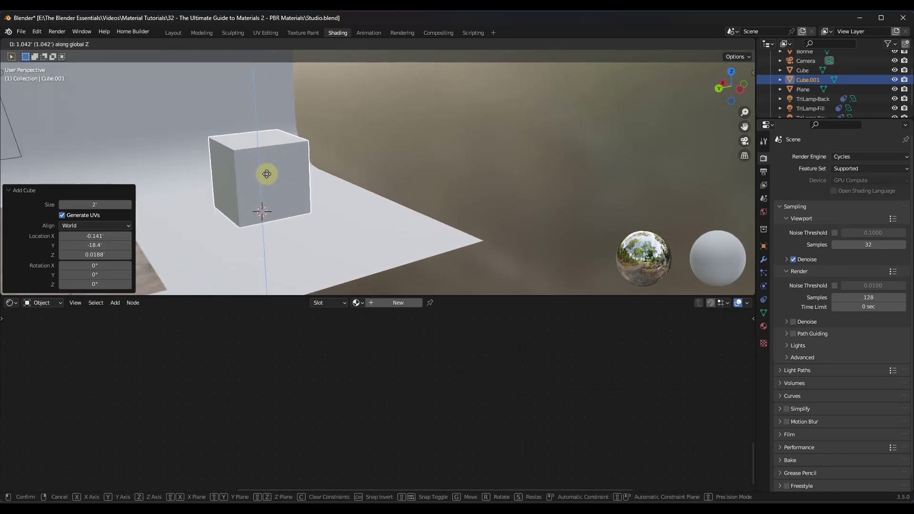
{"action": "left_click", "coordinate": [265, 173]}
{"action": "key", "text": "KP_Decimal"}
{"action": "scroll", "coordinate": [328, 170], "scroll_direction": "down", "scroll_amount": 3}
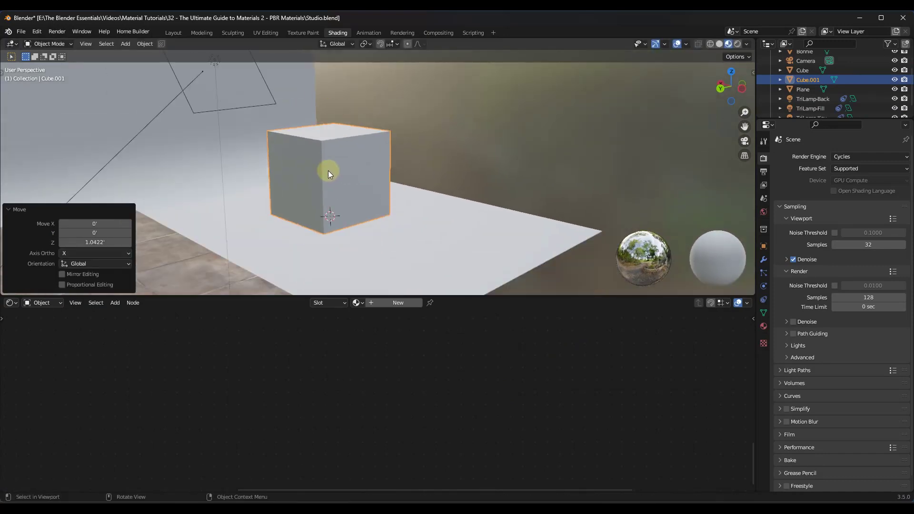
{"action": "scroll", "coordinate": [349, 193], "scroll_direction": "up", "scroll_amount": 2}
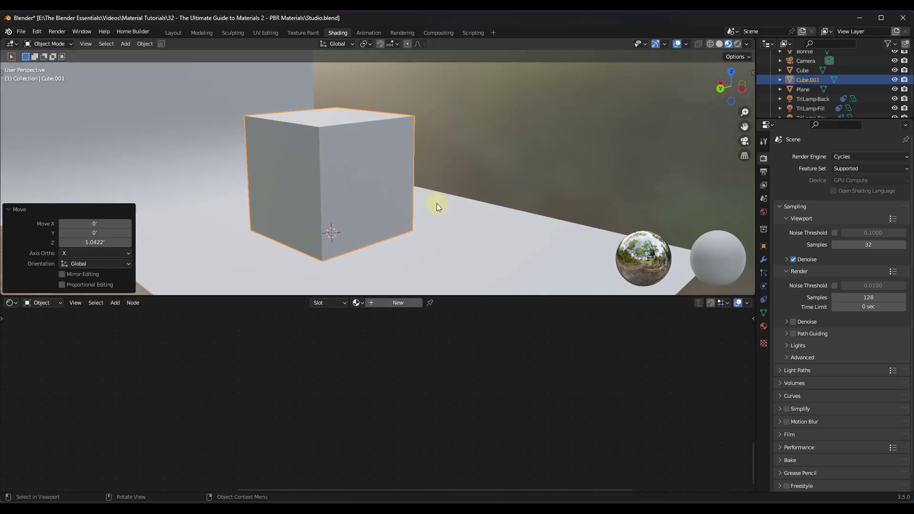
Rename the tiled plane's material as TileFloor.
{"action": "left_click", "coordinate": [764, 326]}
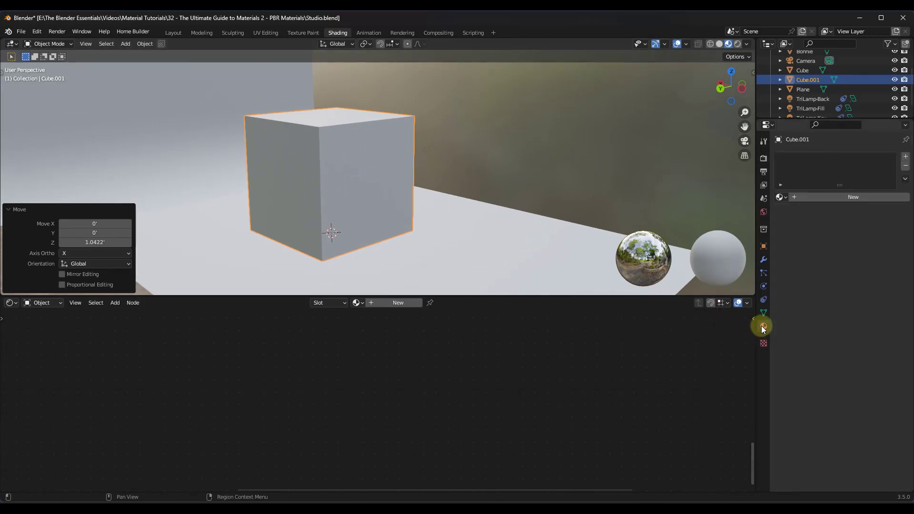
{"action": "left_click", "coordinate": [810, 196]}
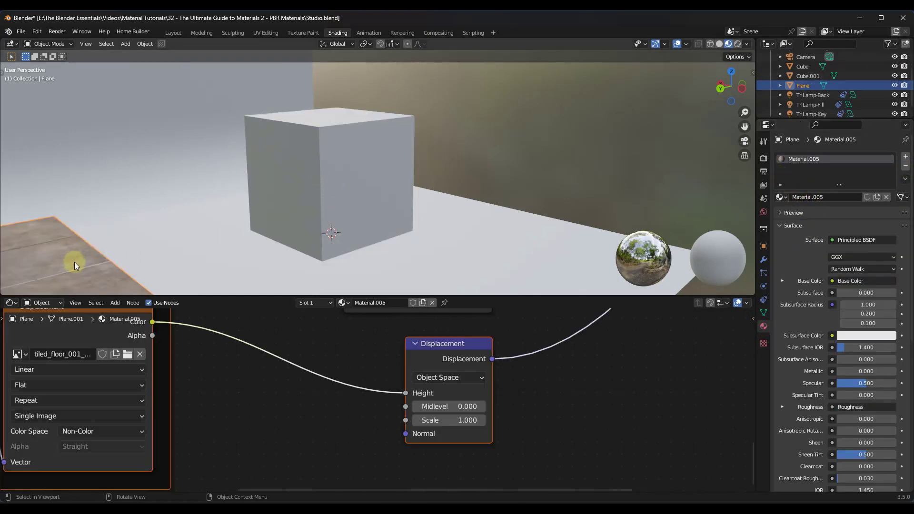
{"action": "double_click", "coordinate": [796, 160]}
{"action": "type", "text": "TileFloor"}
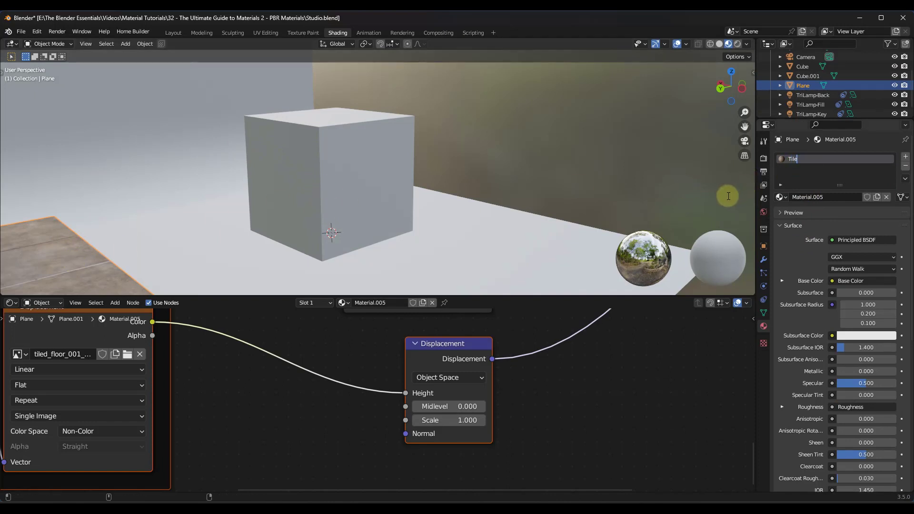
{"action": "key", "text": "Return"}
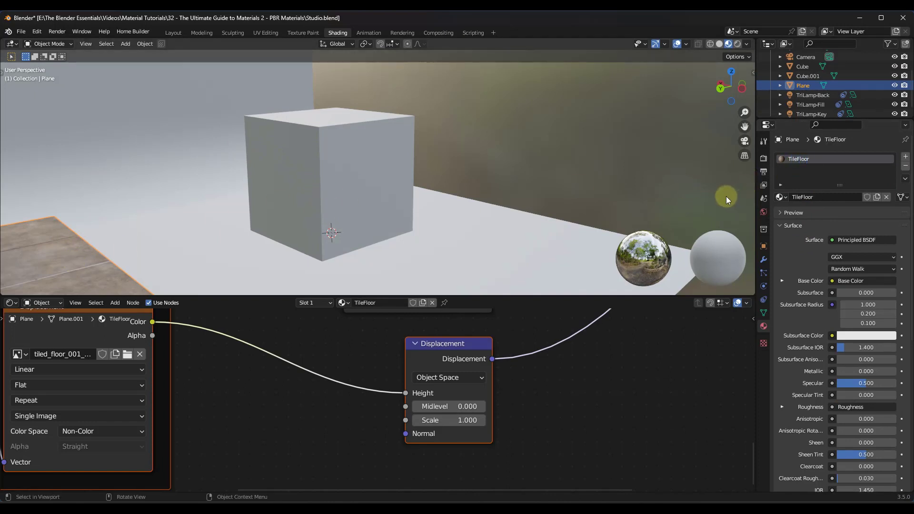
Assign the existing TileFloor material to the new cube and inspect the cube from other angles.
{"action": "left_click", "coordinate": [322, 170]}
{"action": "left_click", "coordinate": [781, 197]}
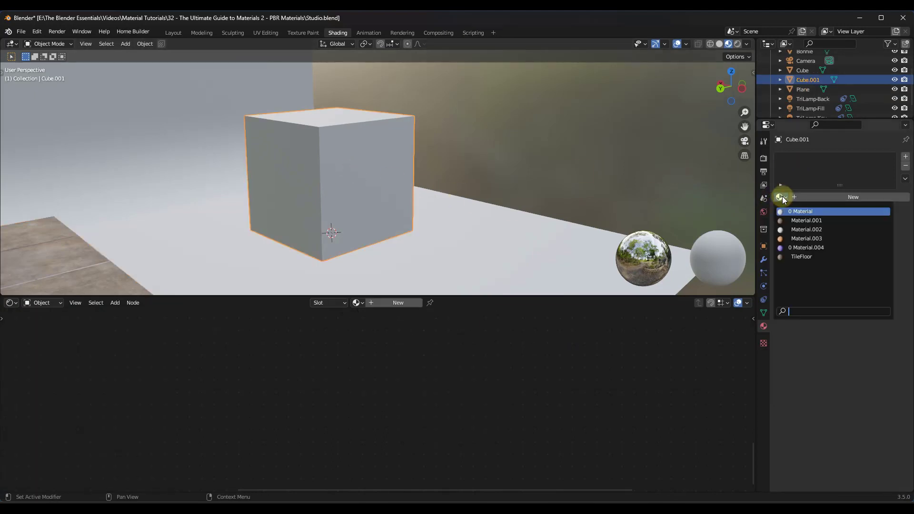
{"action": "left_click", "coordinate": [803, 257]}
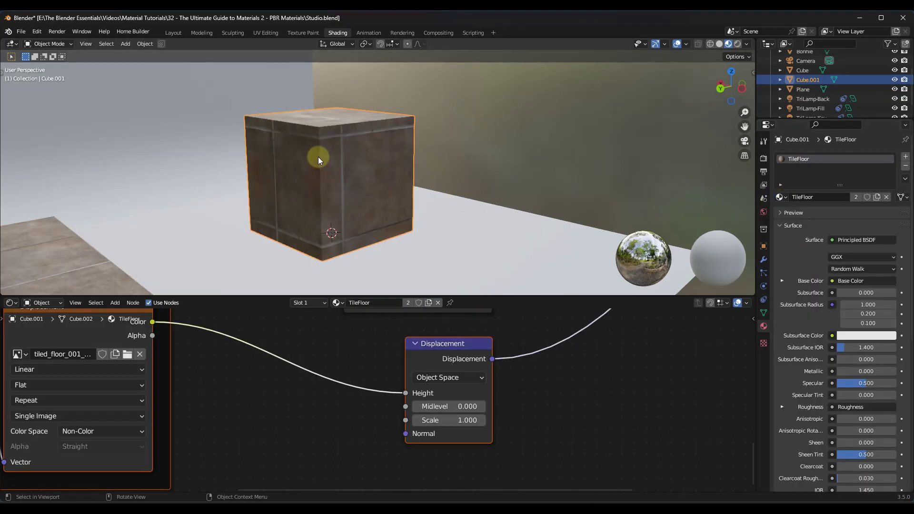
{"action": "middle_click_drag", "start_coordinate": [327, 159], "coordinate": [401, 156]}
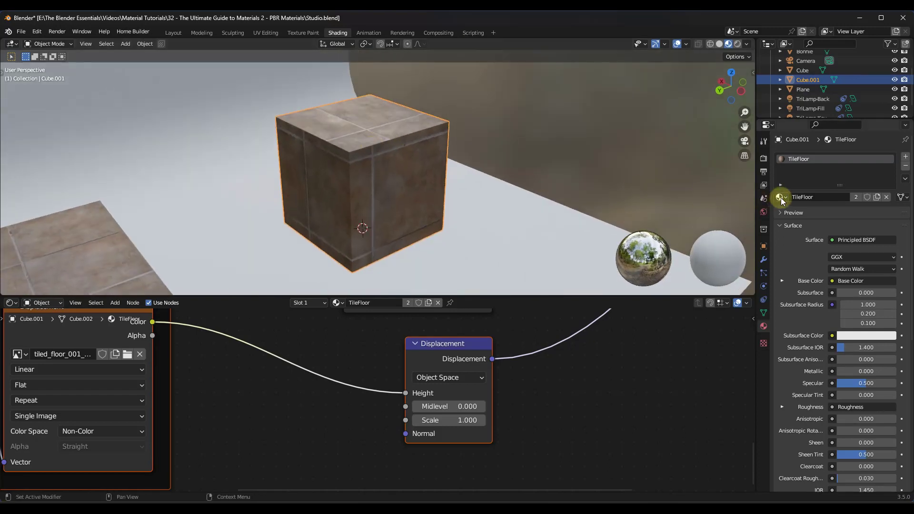
{"action": "middle_click_drag", "start_coordinate": [555, 148], "coordinate": [404, 148]}
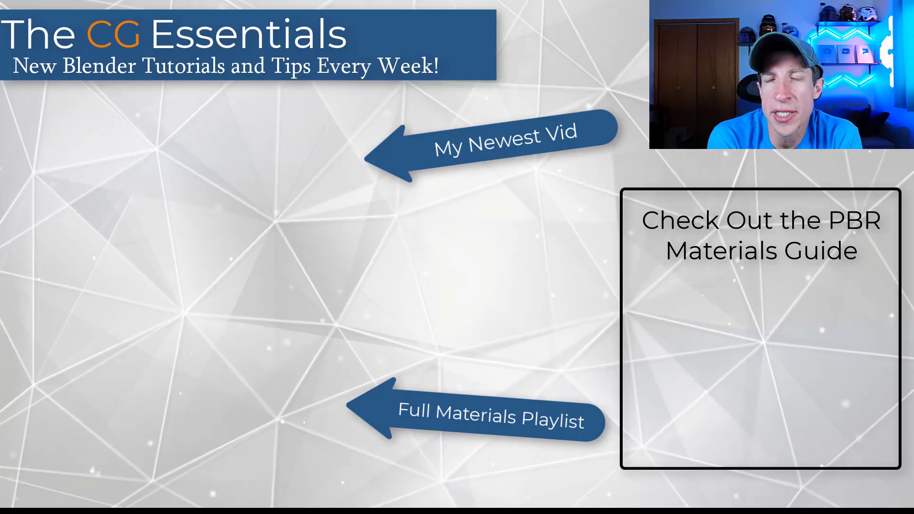